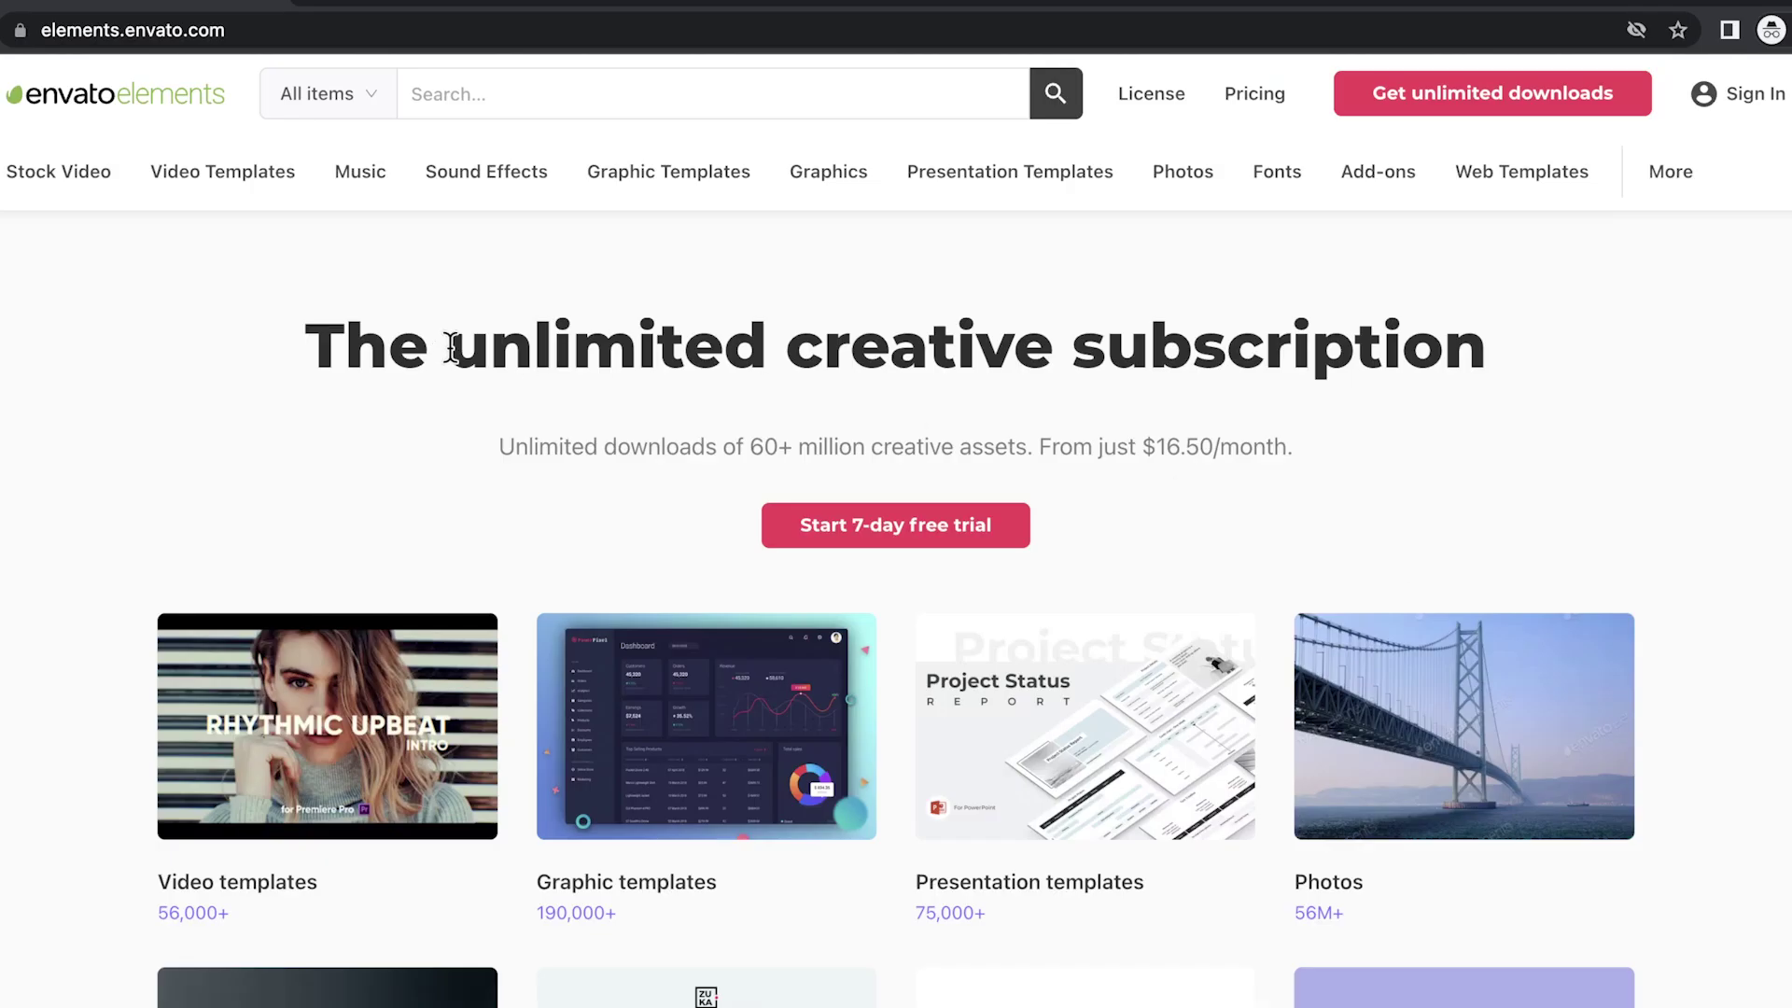
# Step: Highlight 'unlimited creative subscription' on Envato Elements and scroll down through the categories
pyautogui.moveTo(450, 348); pyautogui.dragTo(1512, 359)
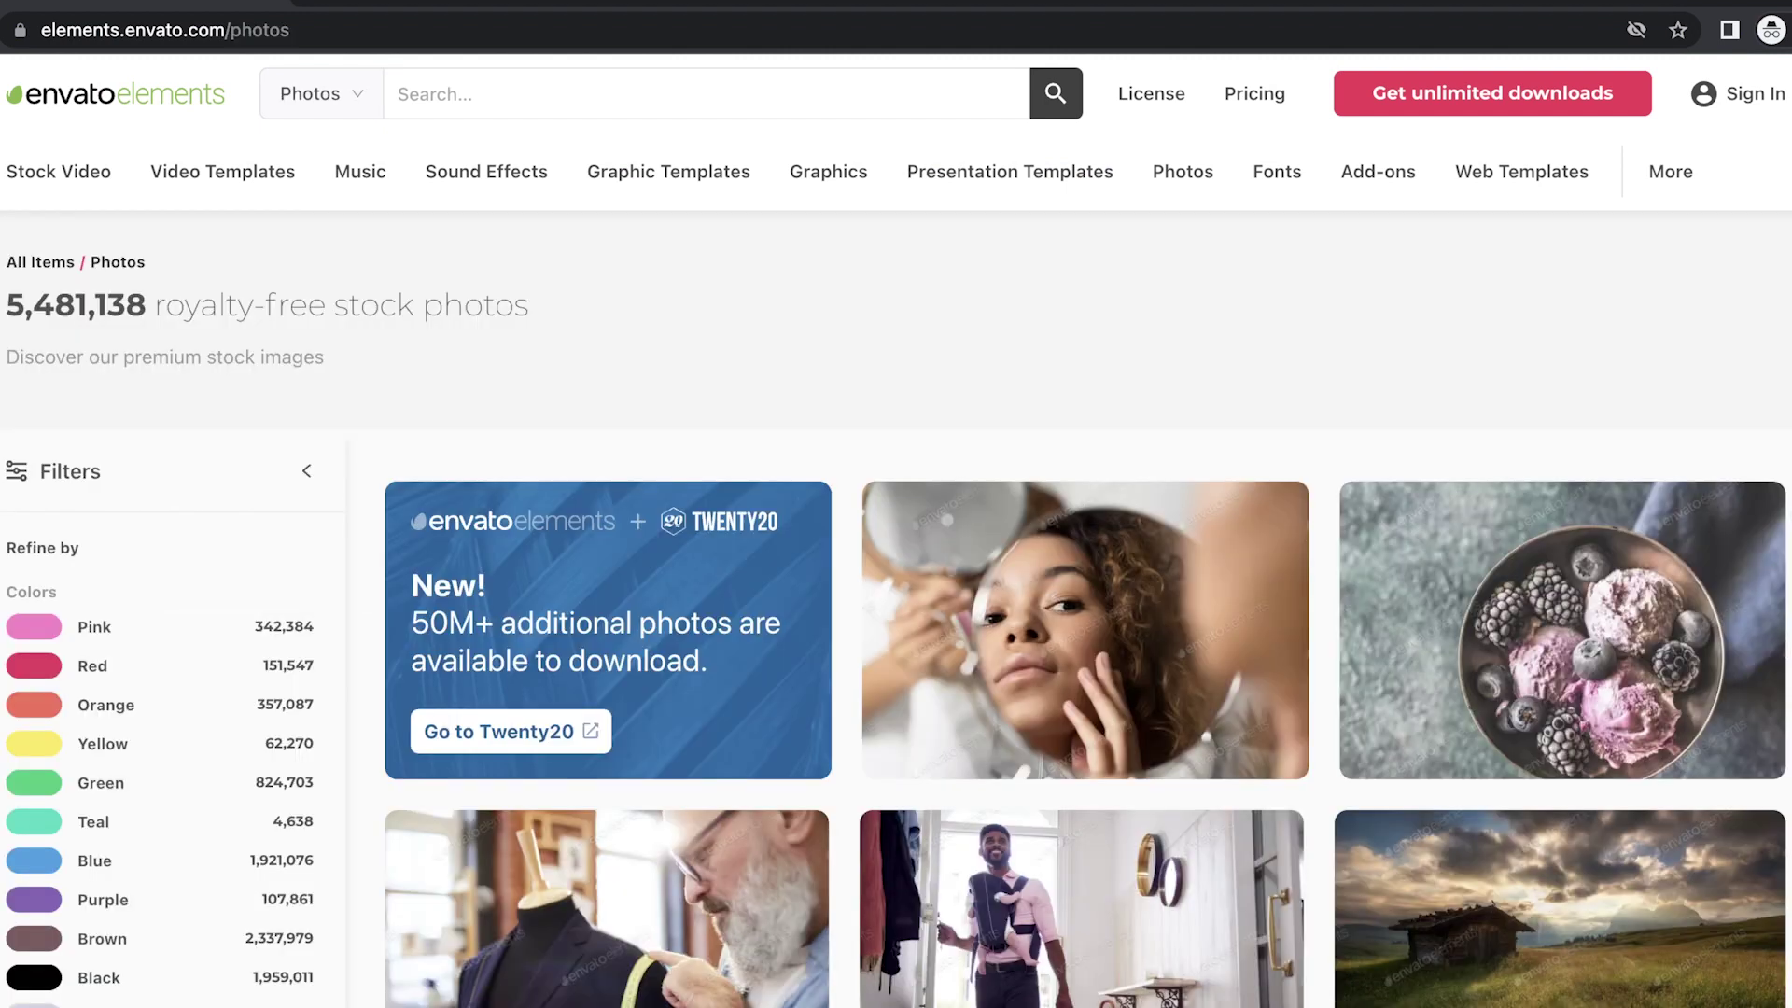
pyautogui.scroll(-10, 1083, 606)
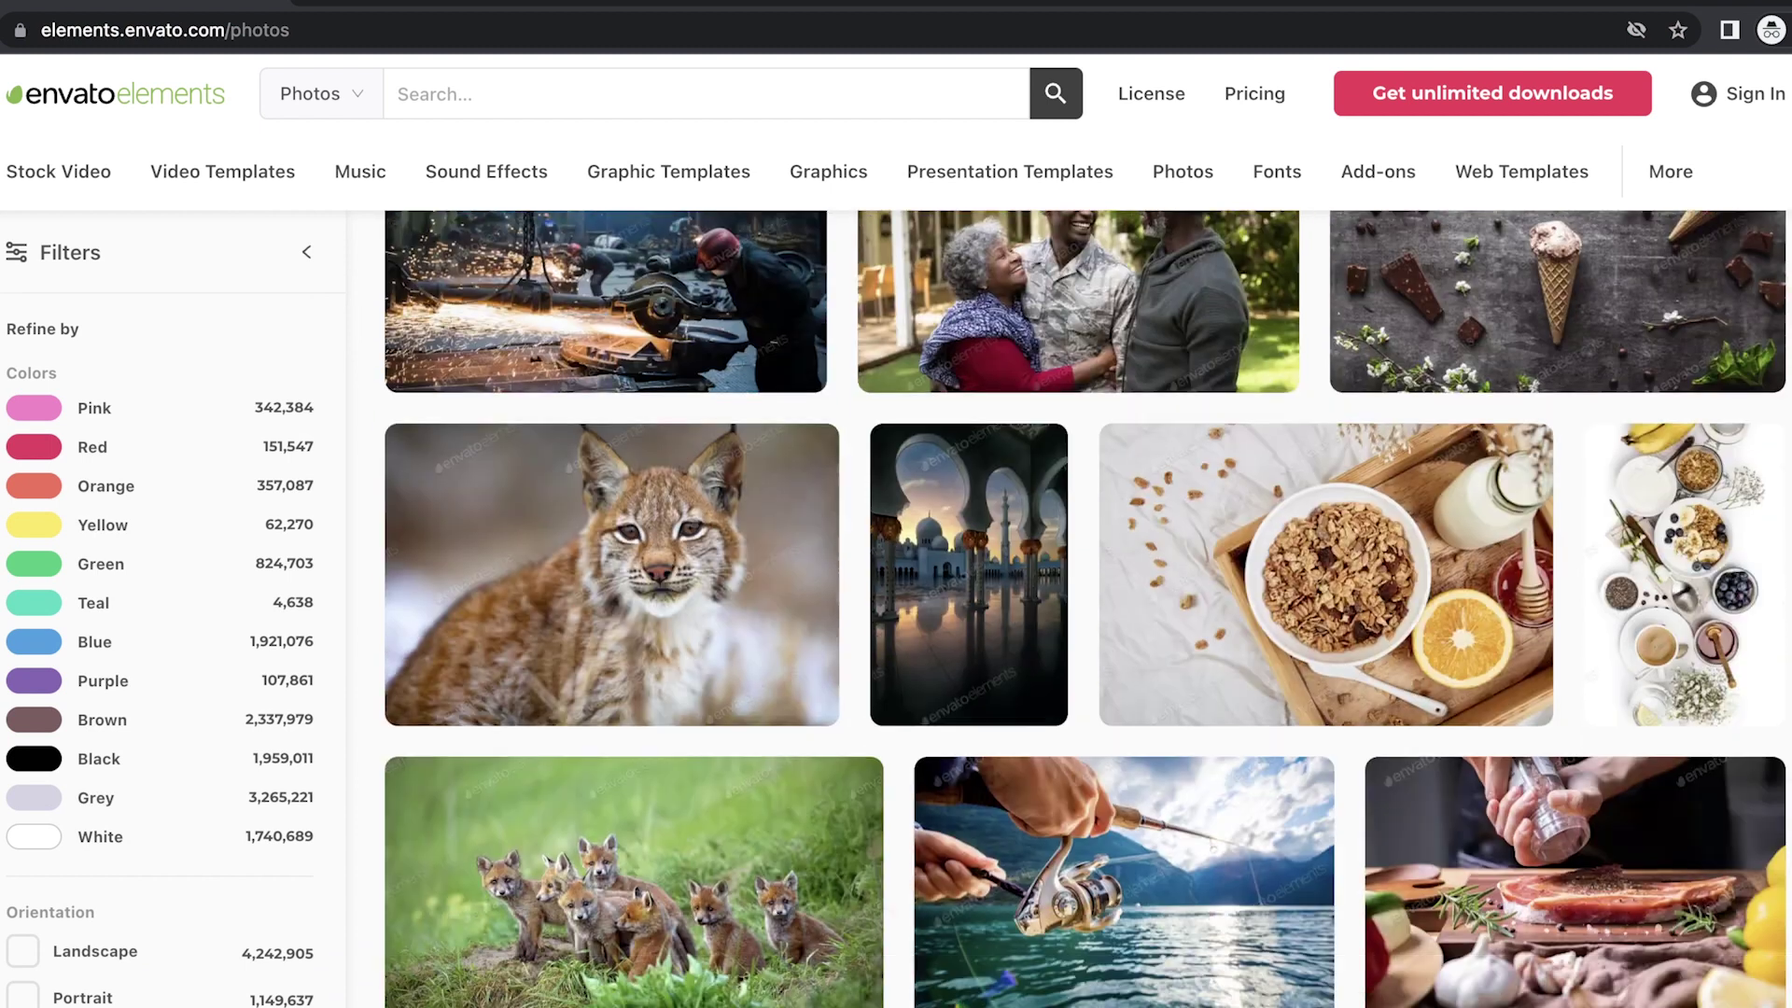
pyautogui.scroll(-3, 1083, 606)
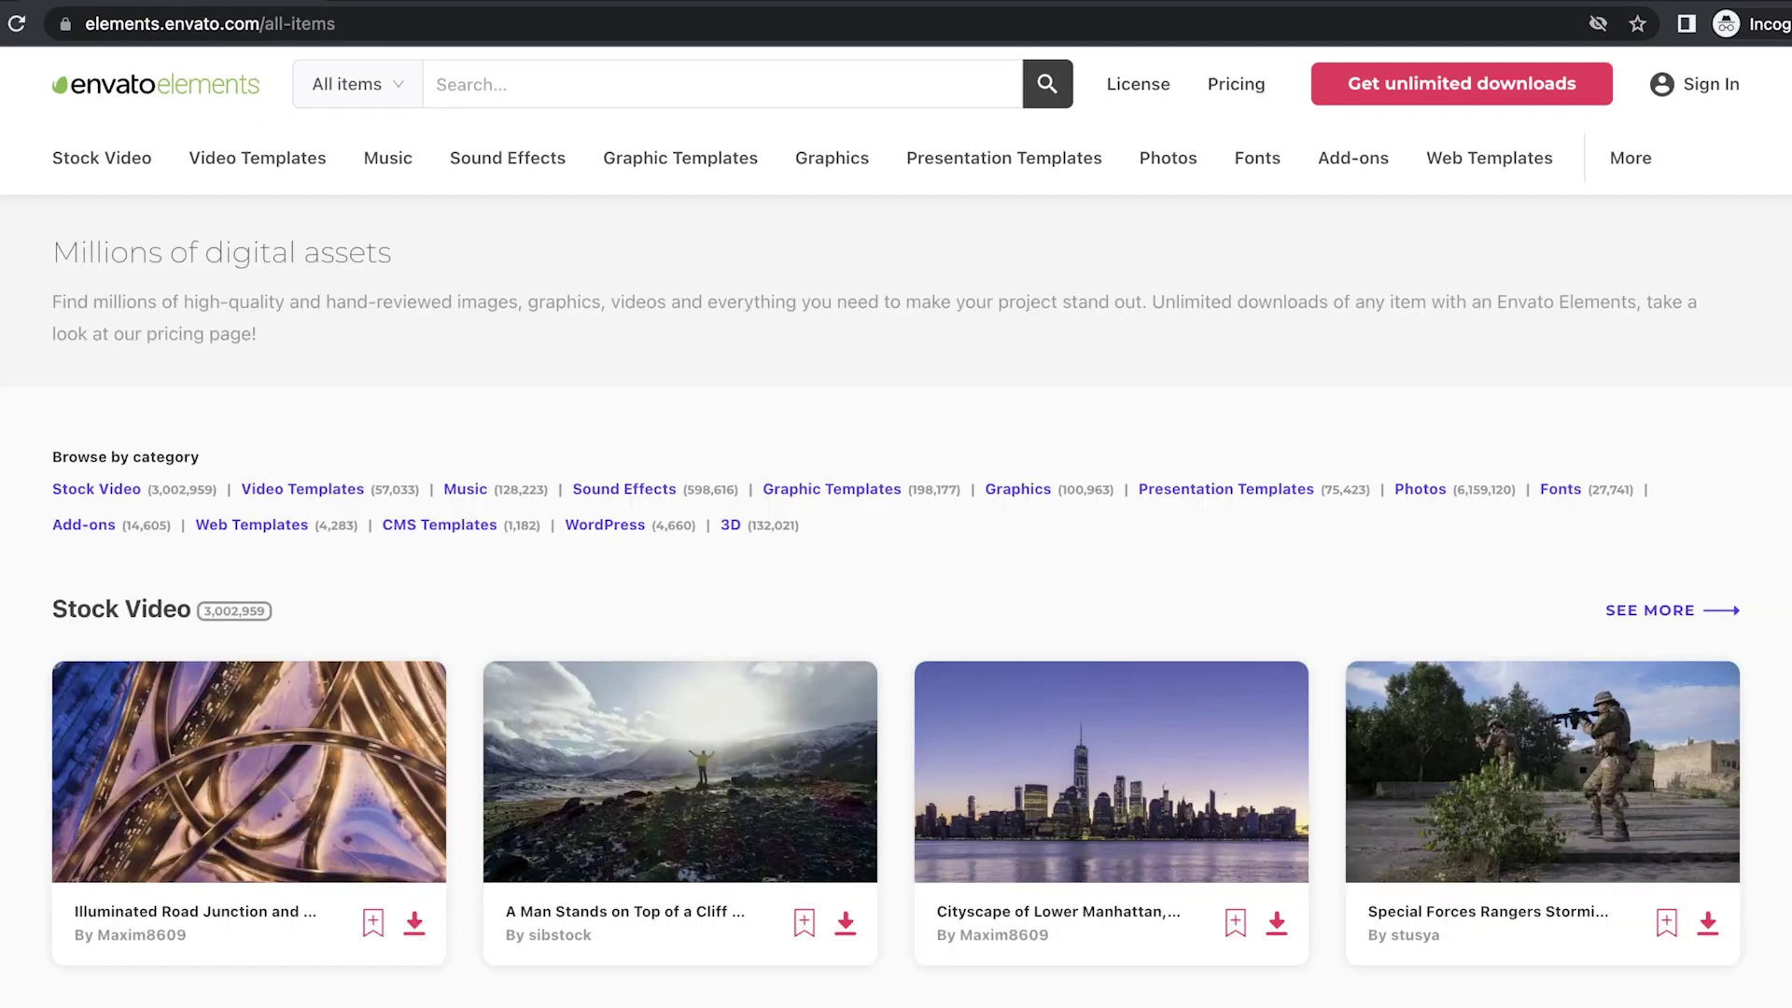
pyautogui.scroll(-8, 896, 607)
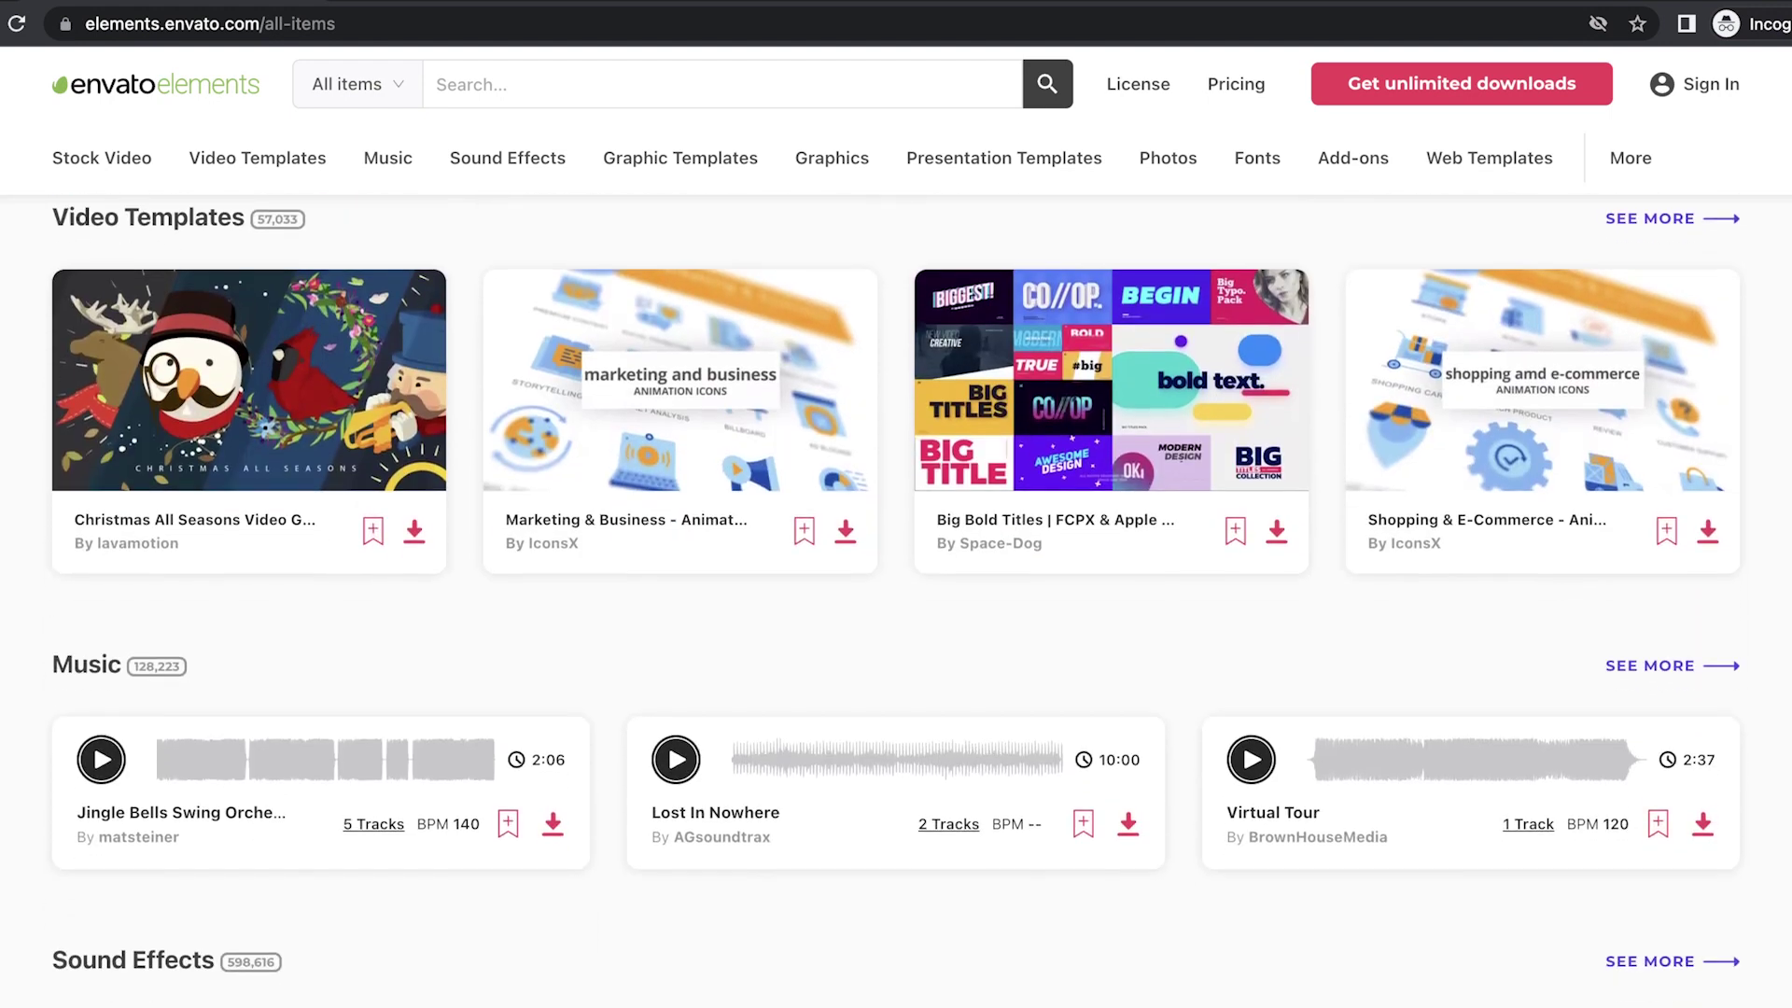
pyautogui.scroll(-10, 896, 598)
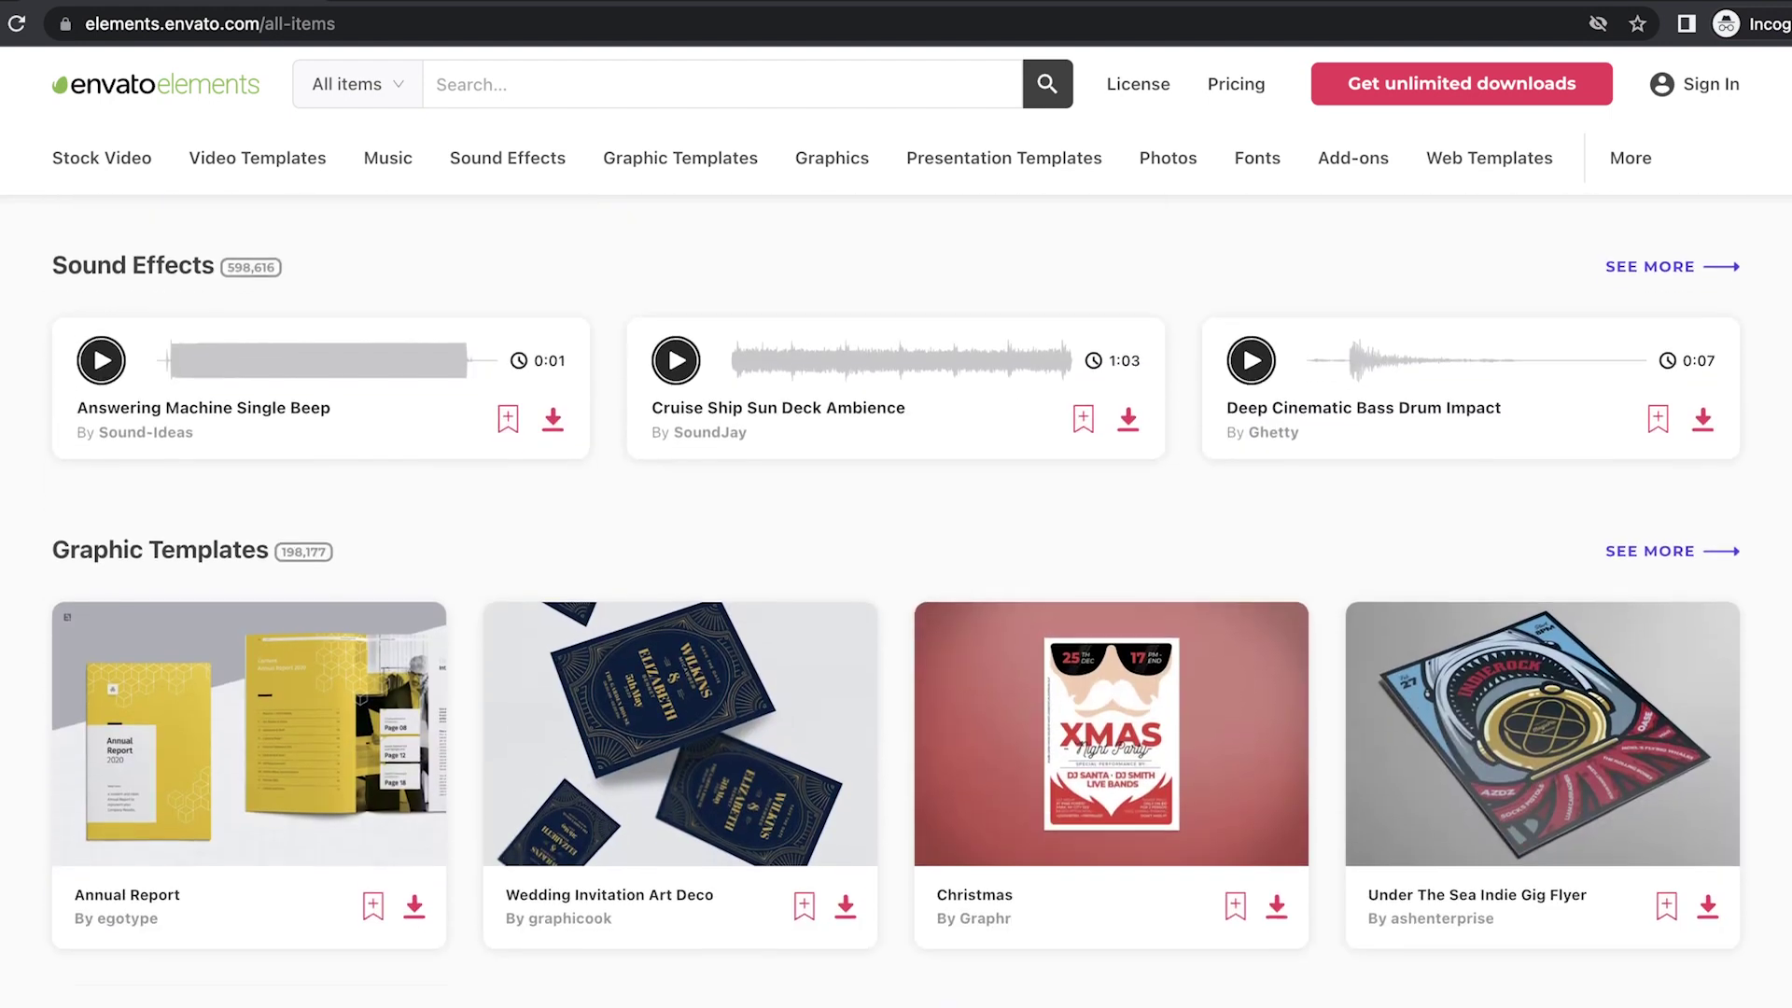
pyautogui.scroll(-7, 896, 598)
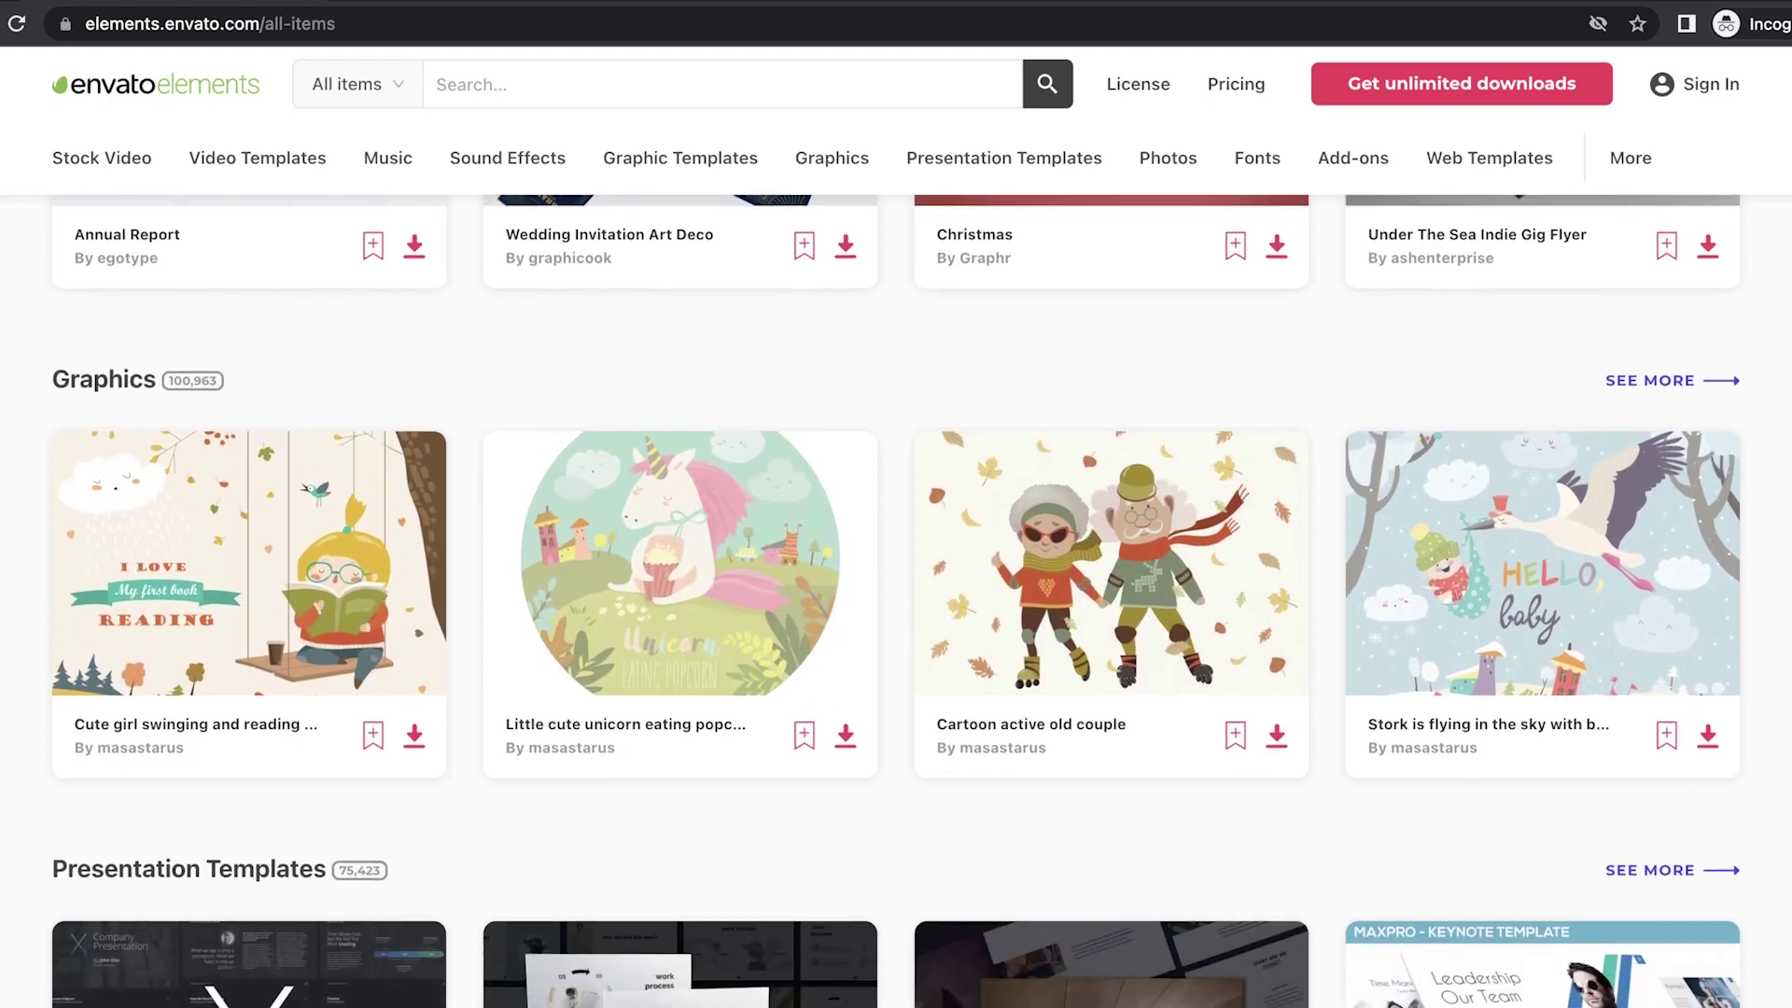
pyautogui.scroll(-12, 896, 598)
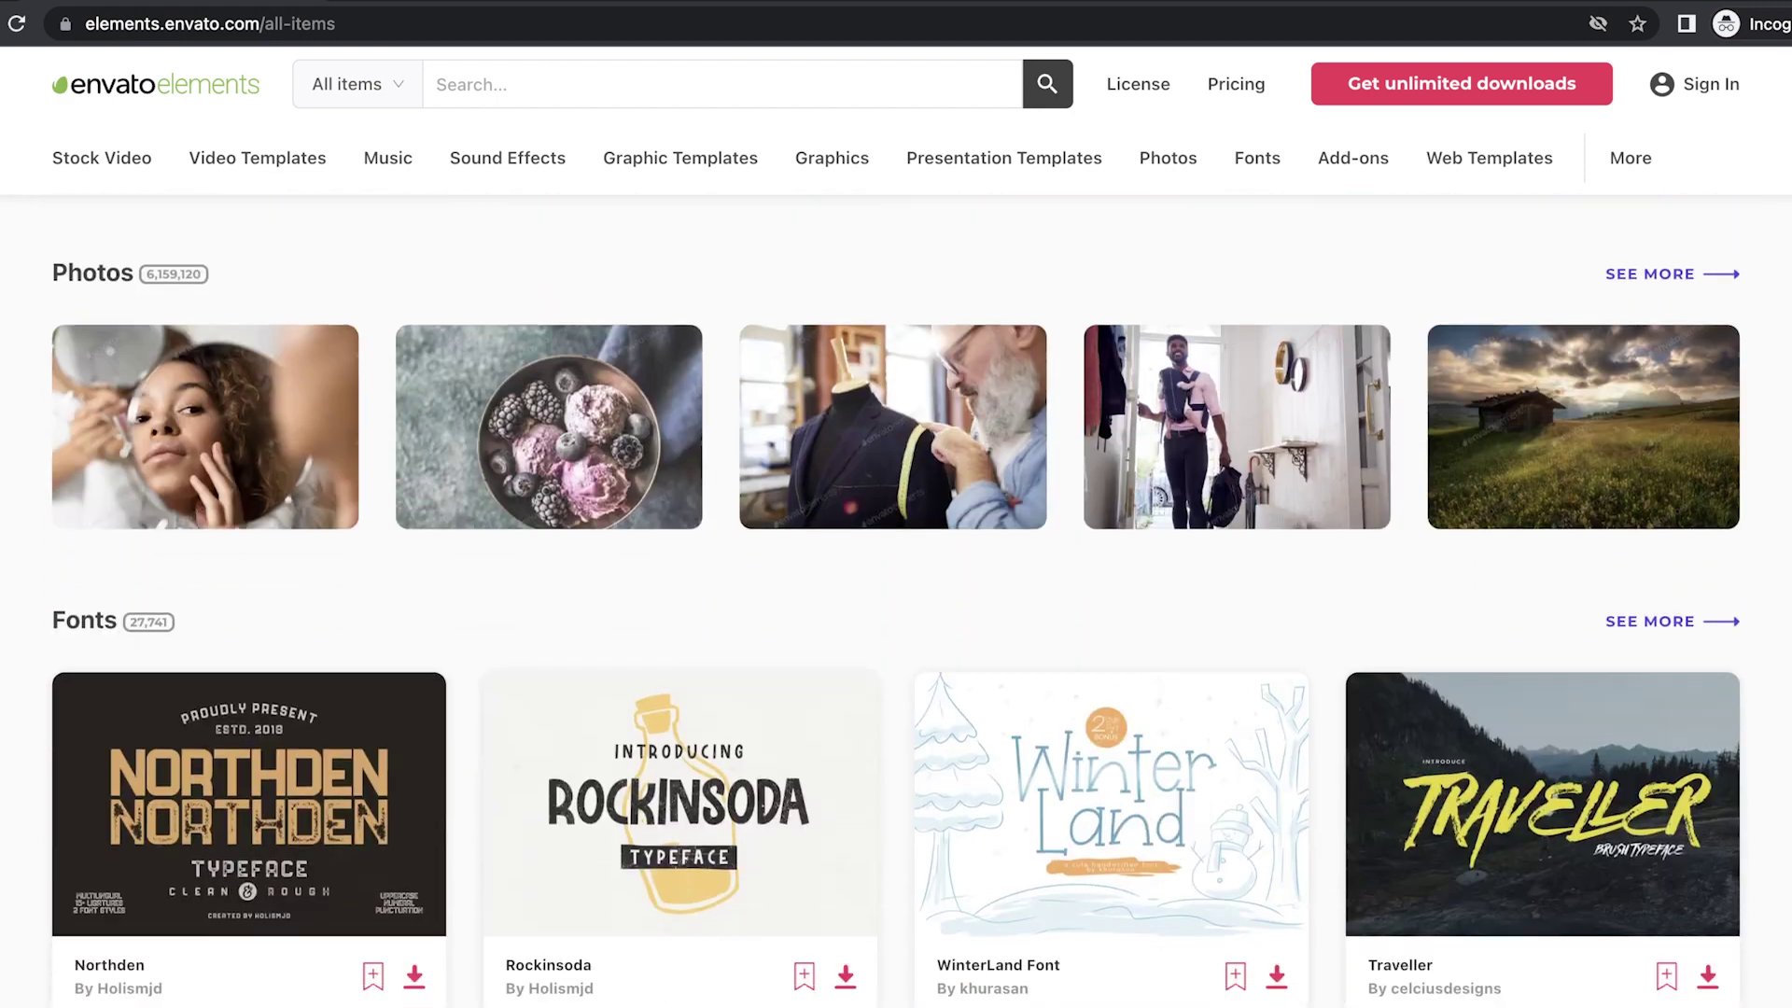
pyautogui.scroll(-13, 896, 597)
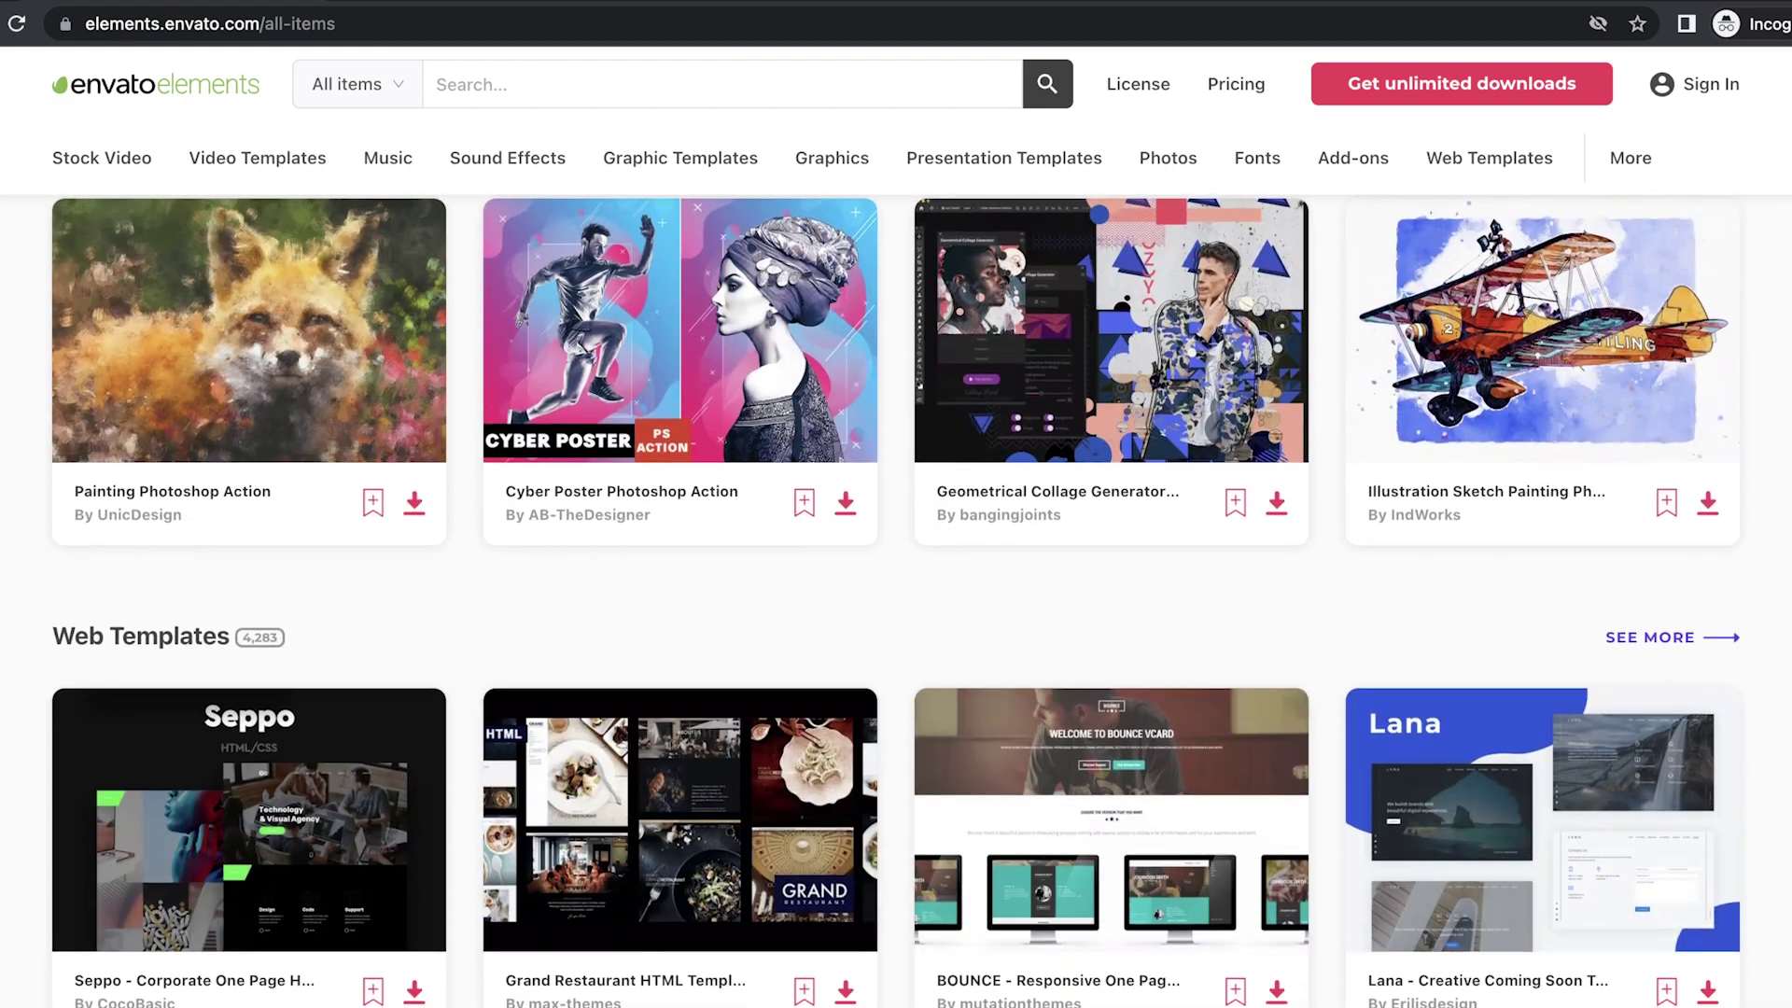
pyautogui.scroll(-8, 896, 598)
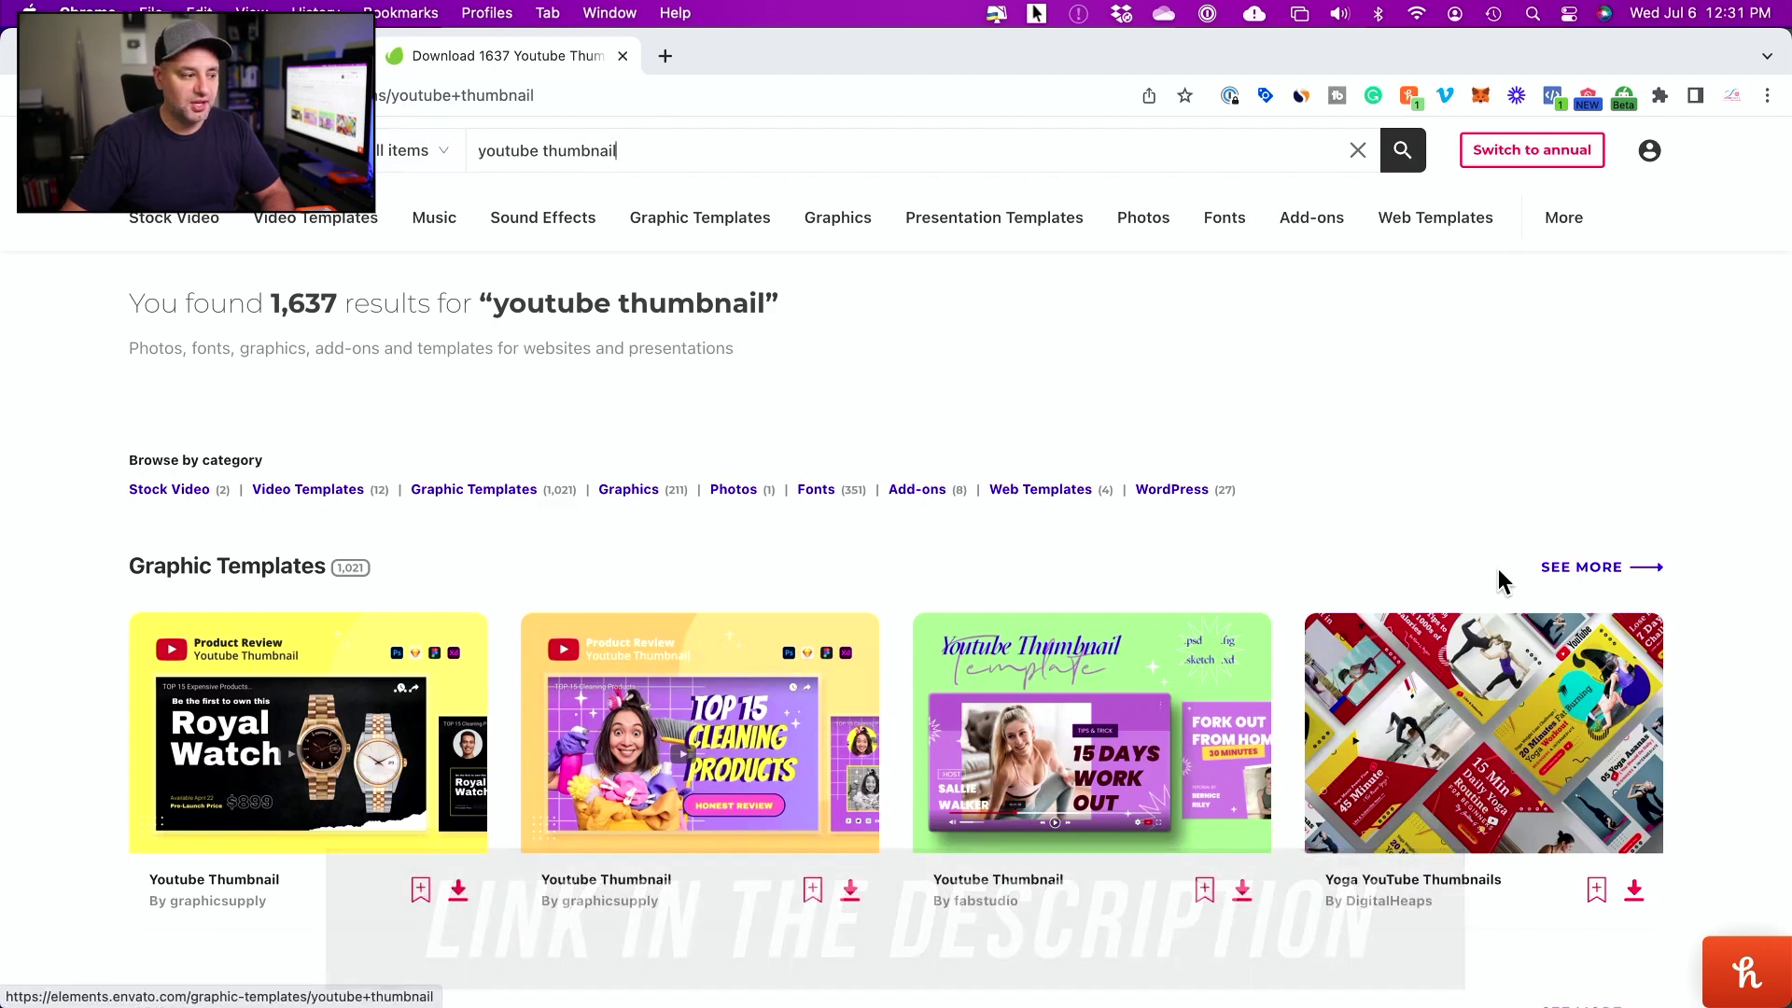
# Step: Show all Graphic Templates for 'youtube thumbnail' and open raseuki's YouTube Thumbnail Templates item
pyautogui.click(1576, 565)
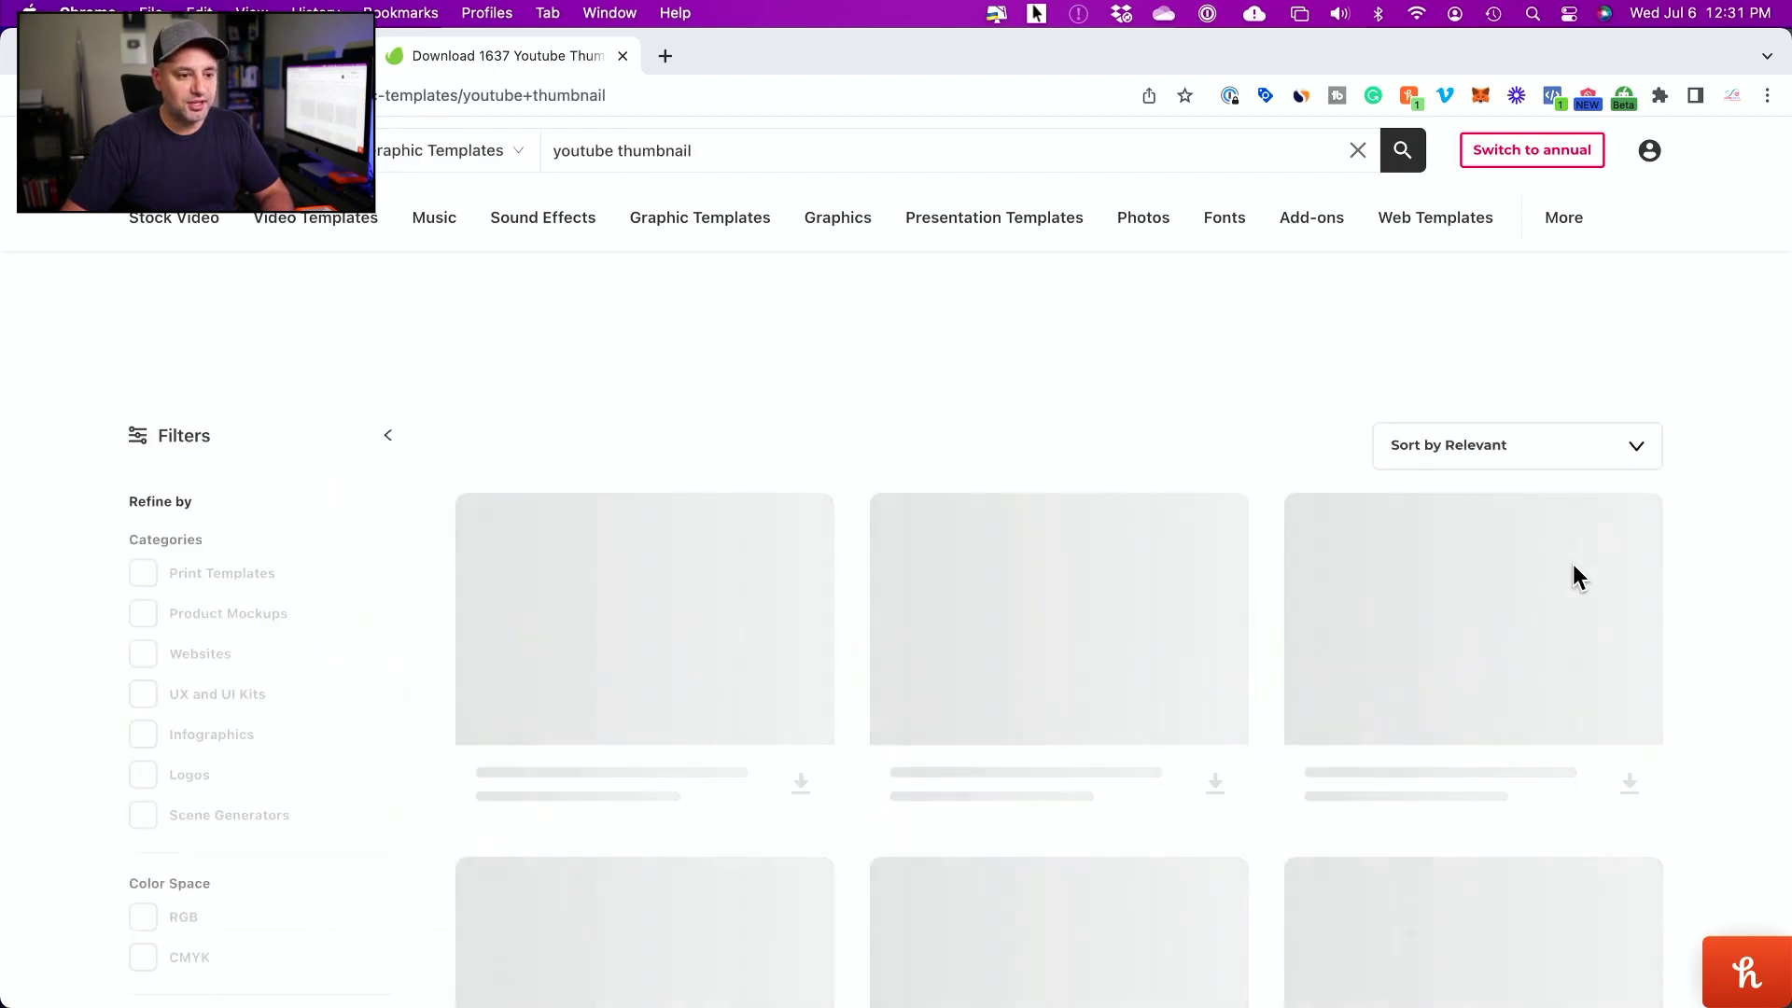
pyautogui.scroll(-3, 863, 435)
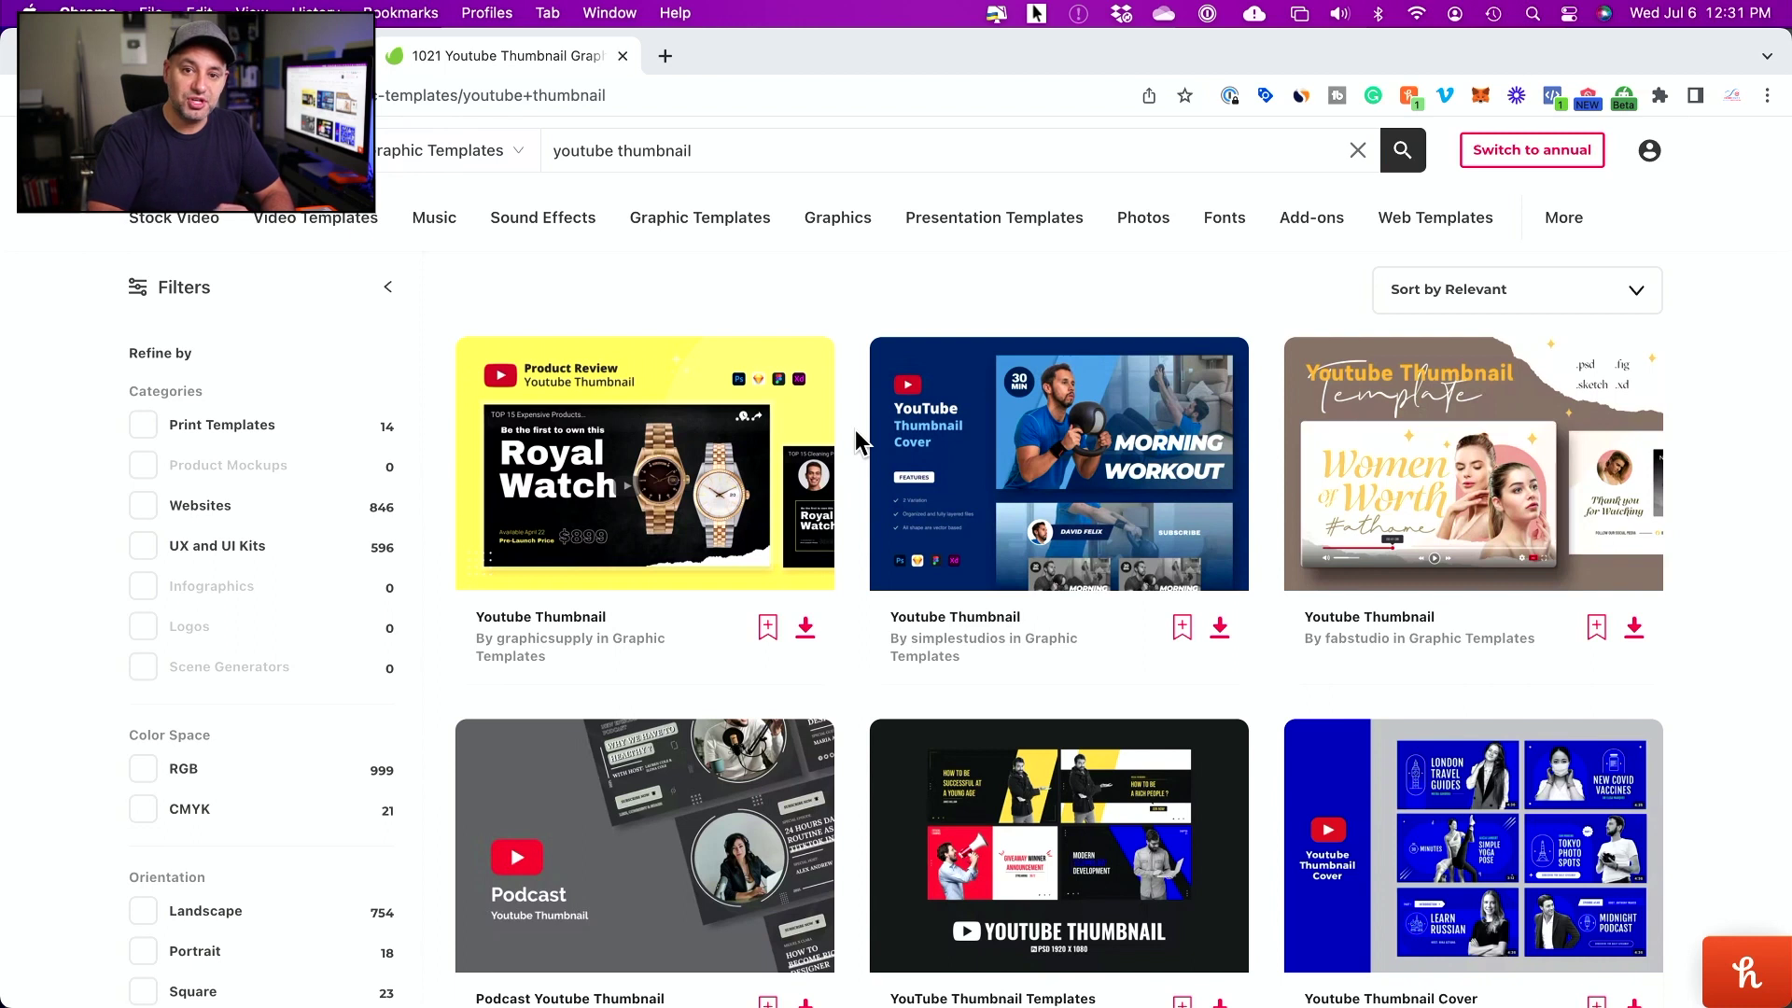
pyautogui.scroll(-5, 853, 477)
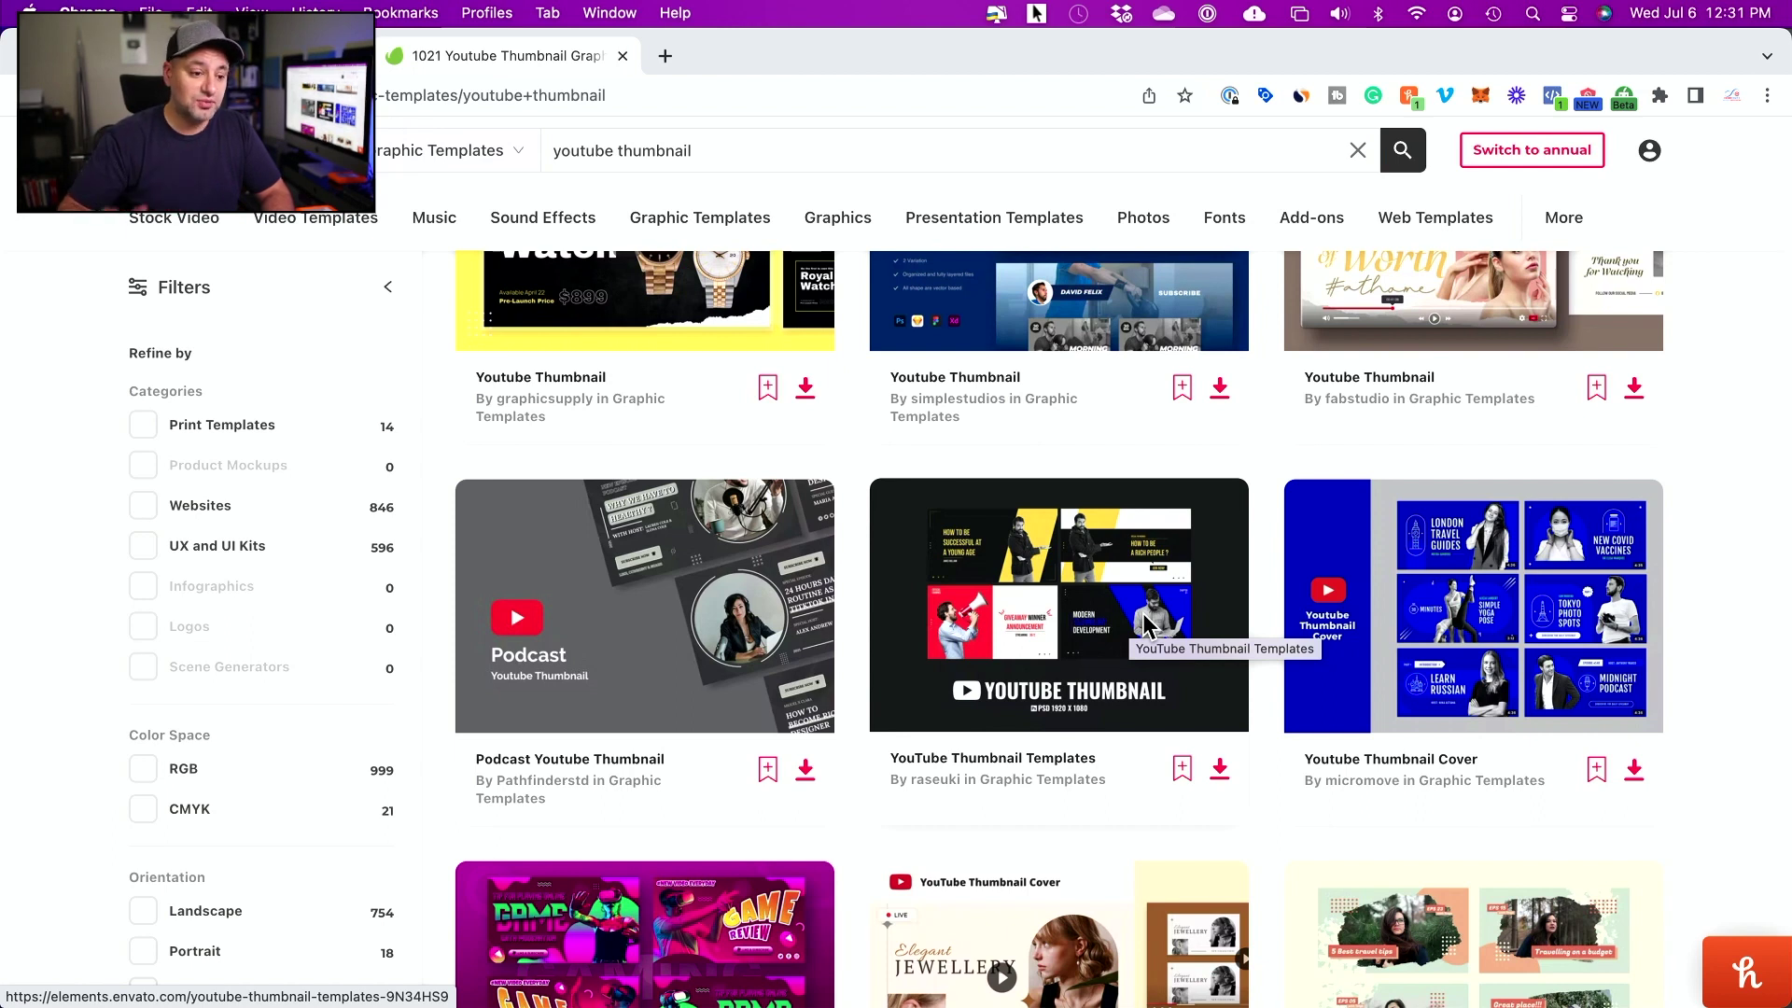
pyautogui.scroll(-3, 1270, 565)
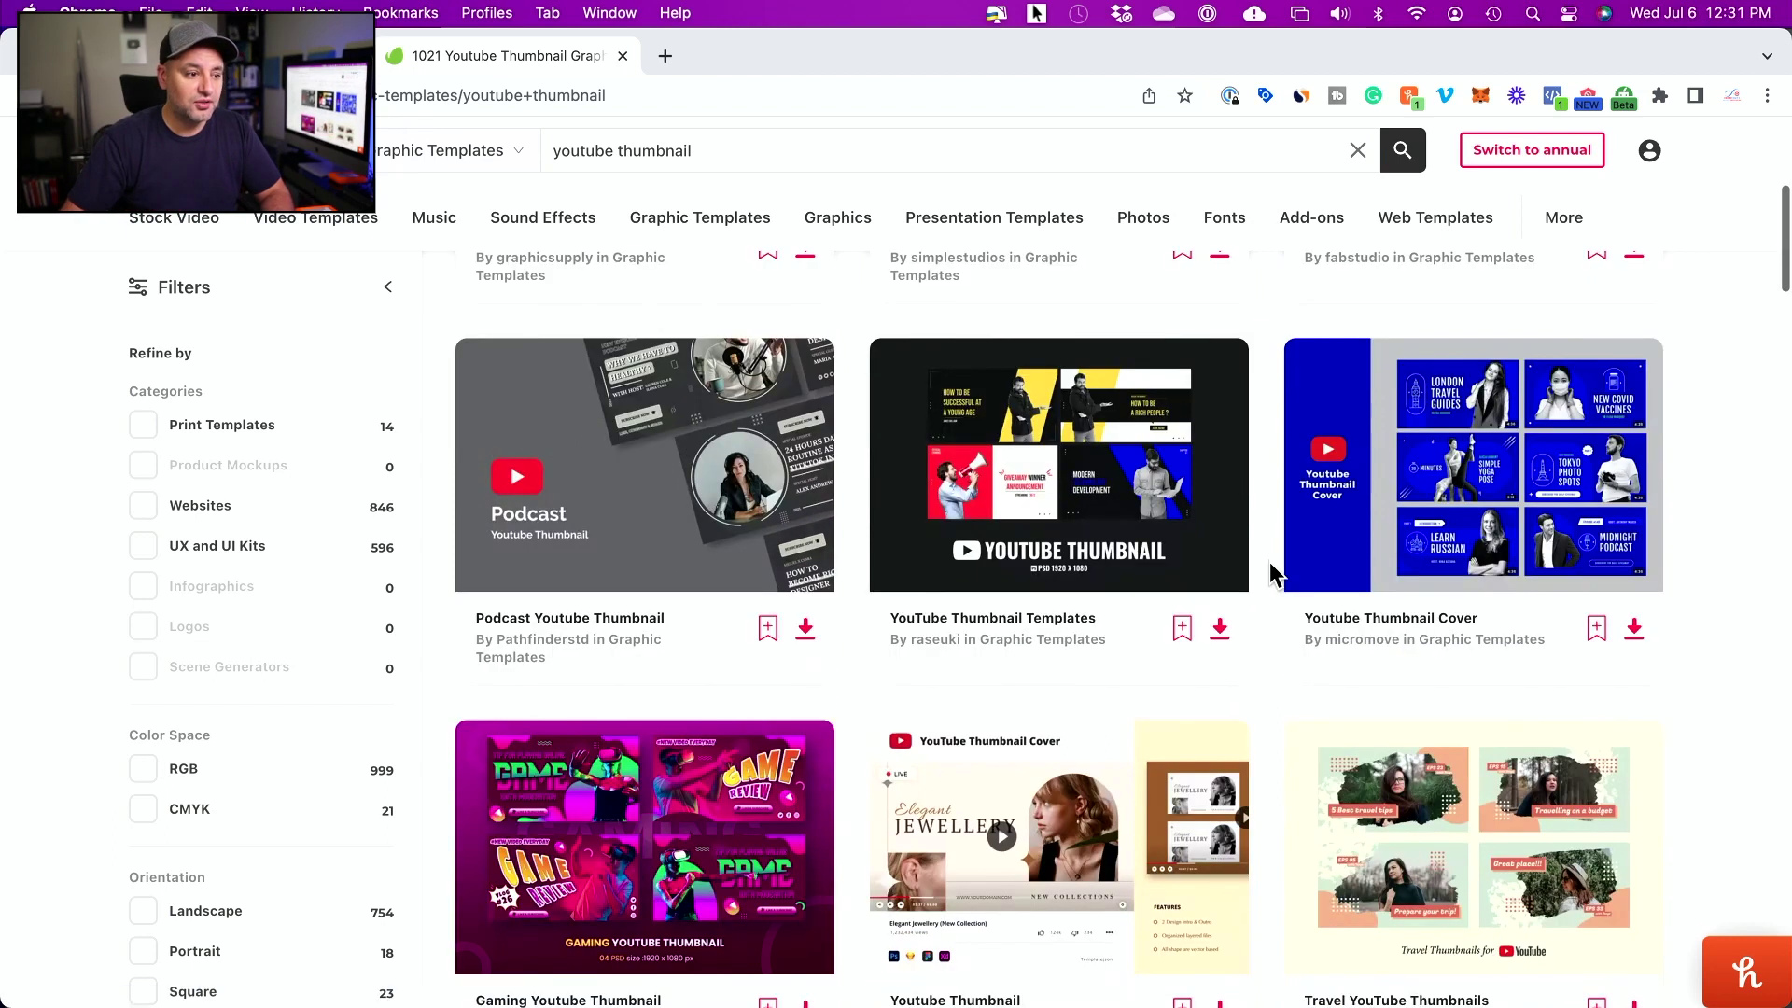
pyautogui.click(997, 458)
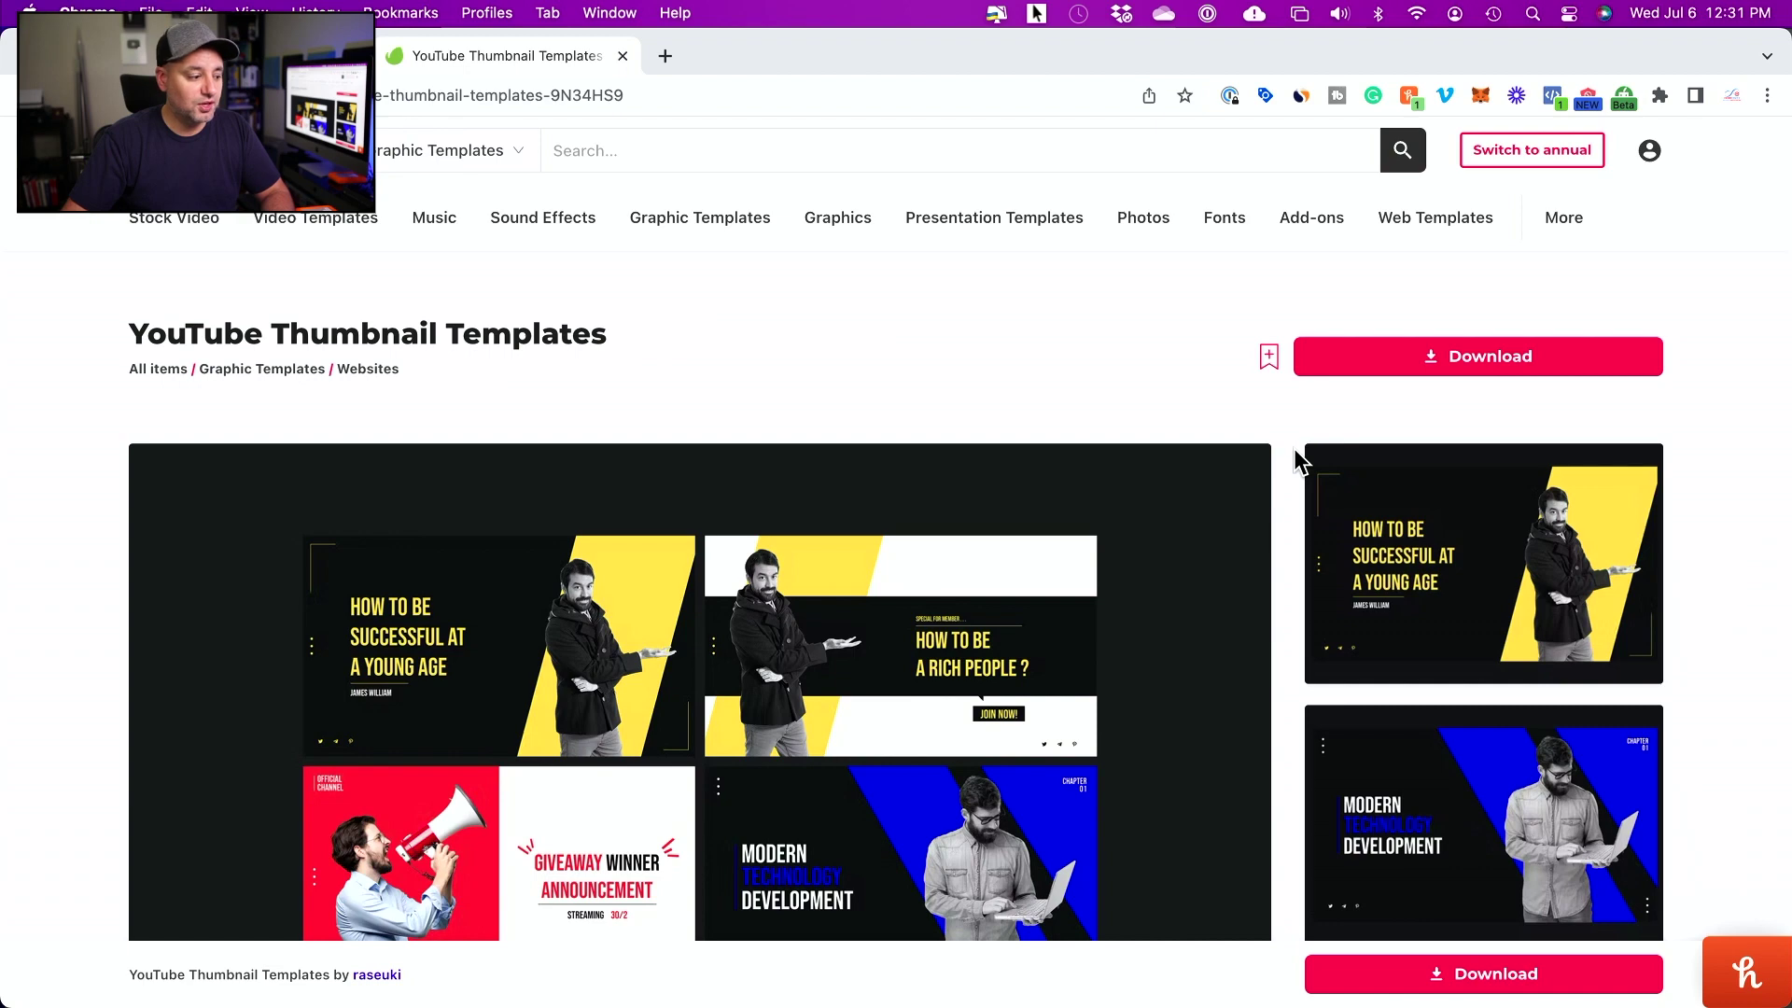
# Step: Quick Look the template PSDs, then open mainfile 4.psd (Modern Technology Development) in Photoshop
pyautogui.press('super+Tab')
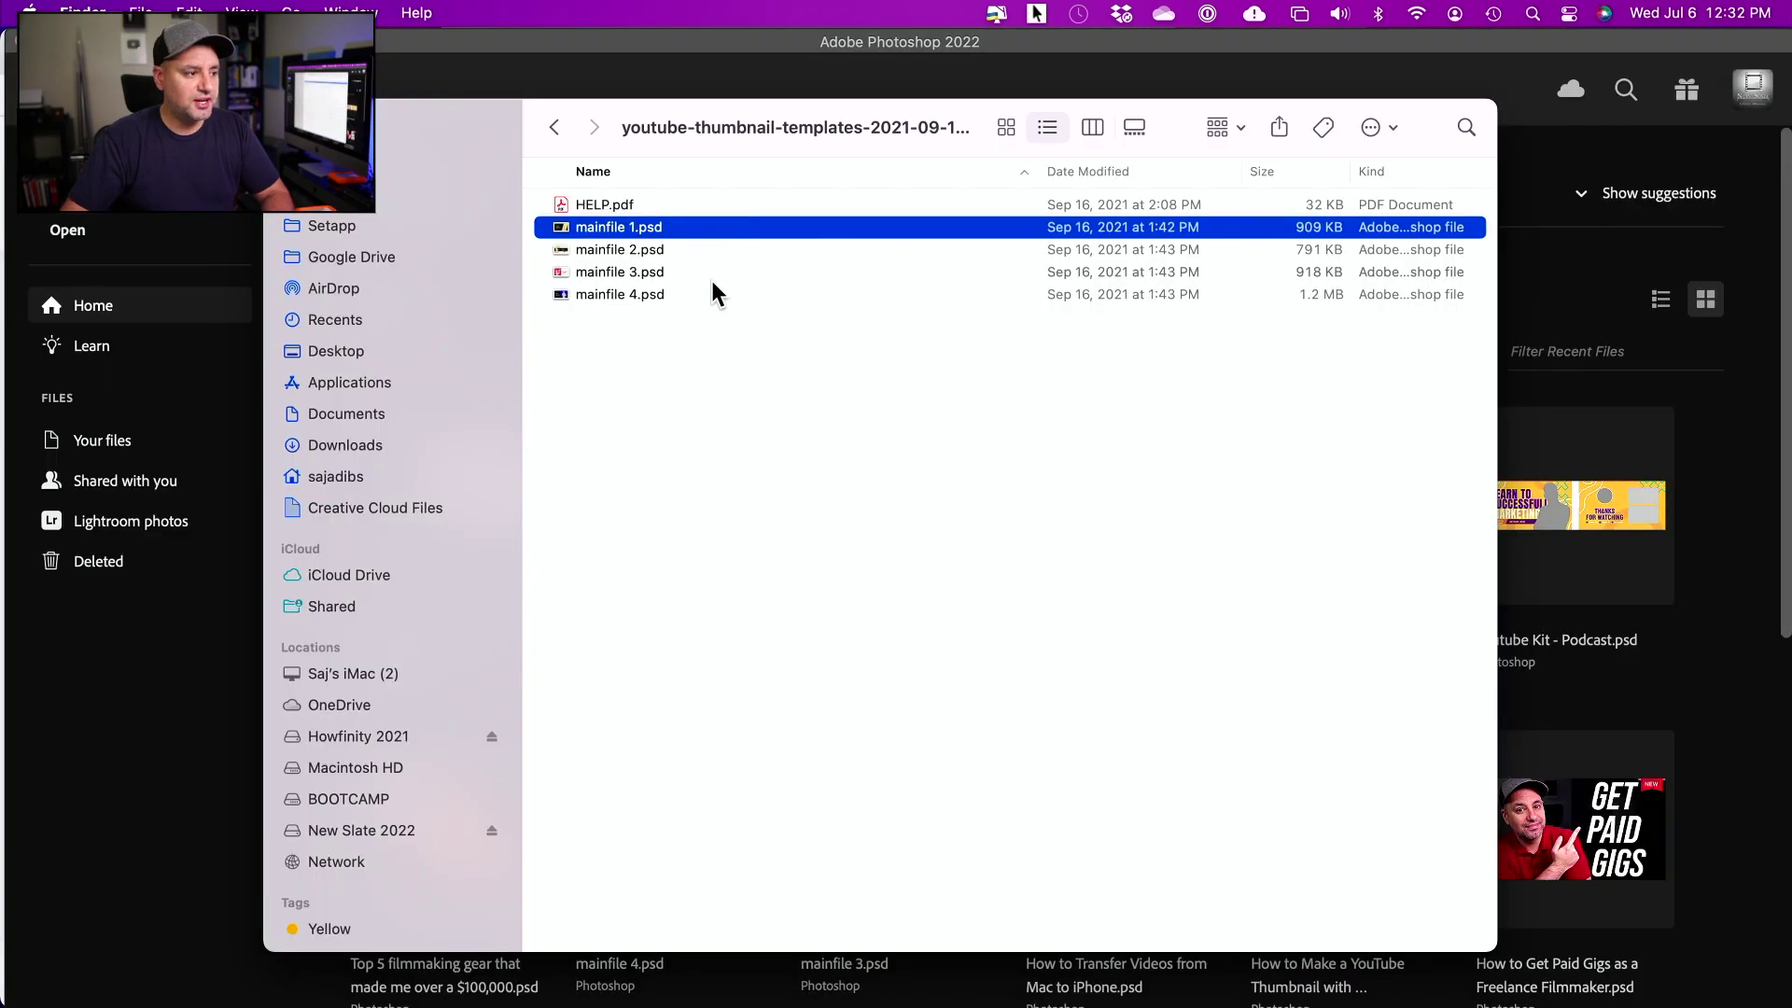
pyautogui.press('space')
pyautogui.press('Down')
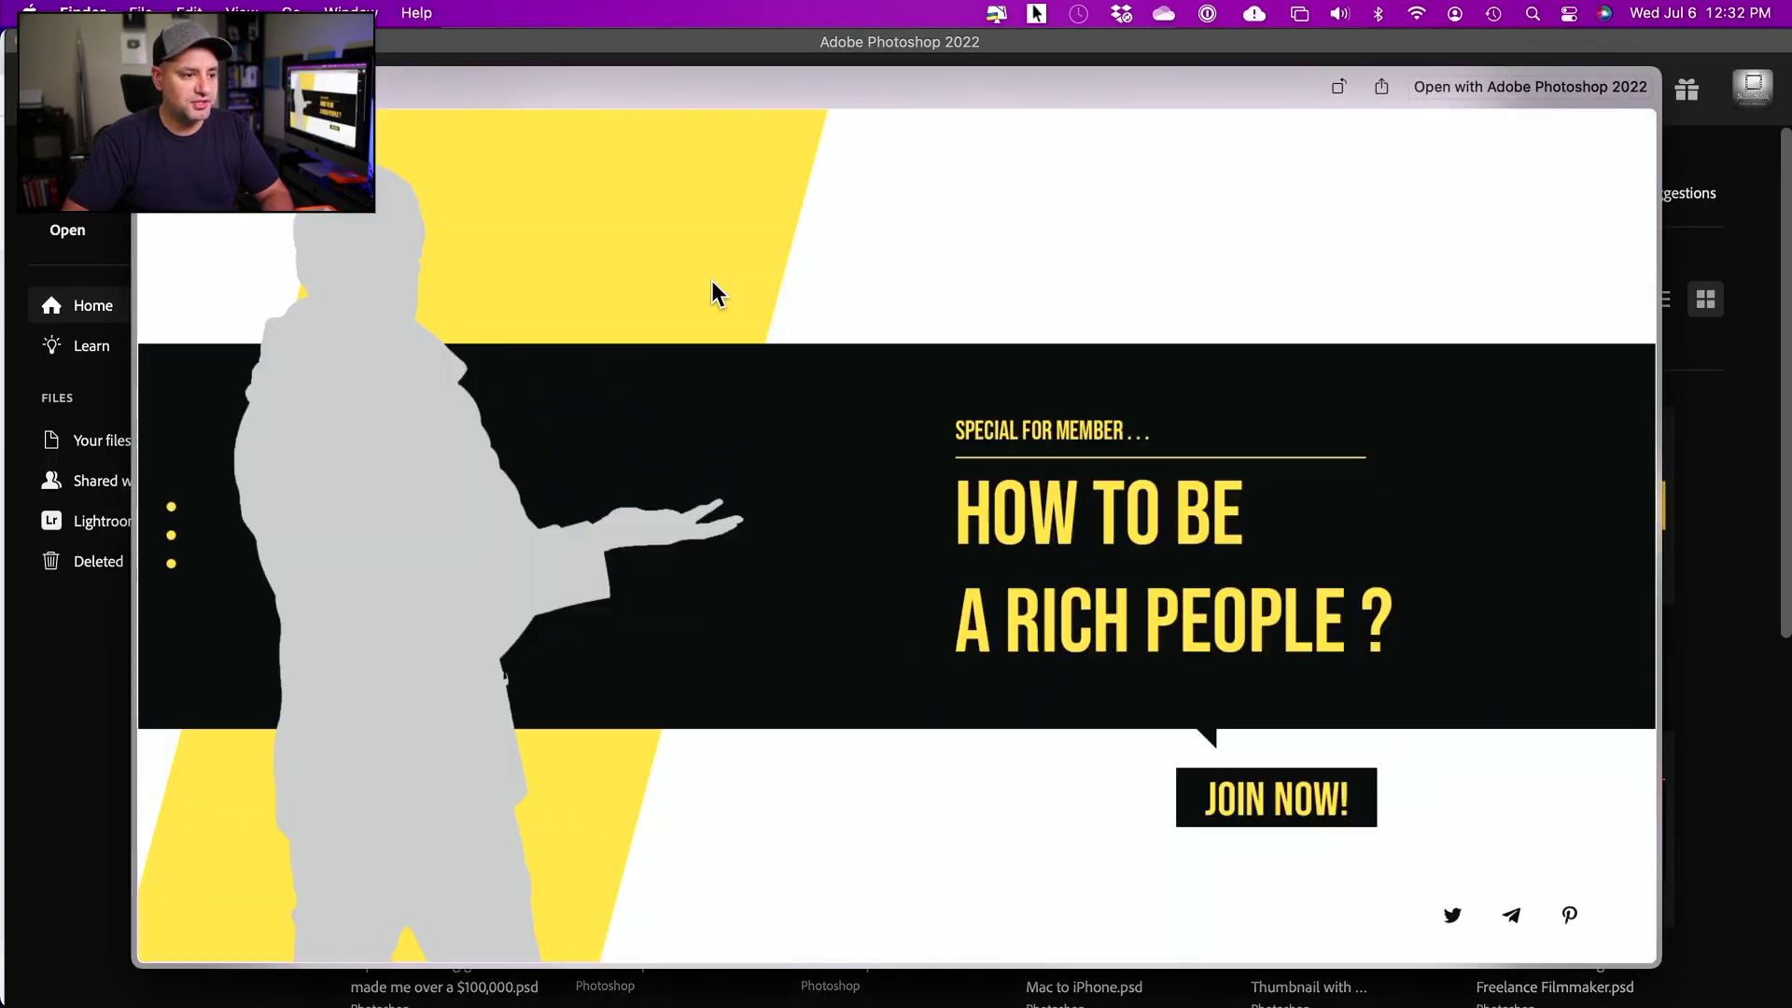
pyautogui.press('Down')
pyautogui.press('Down')
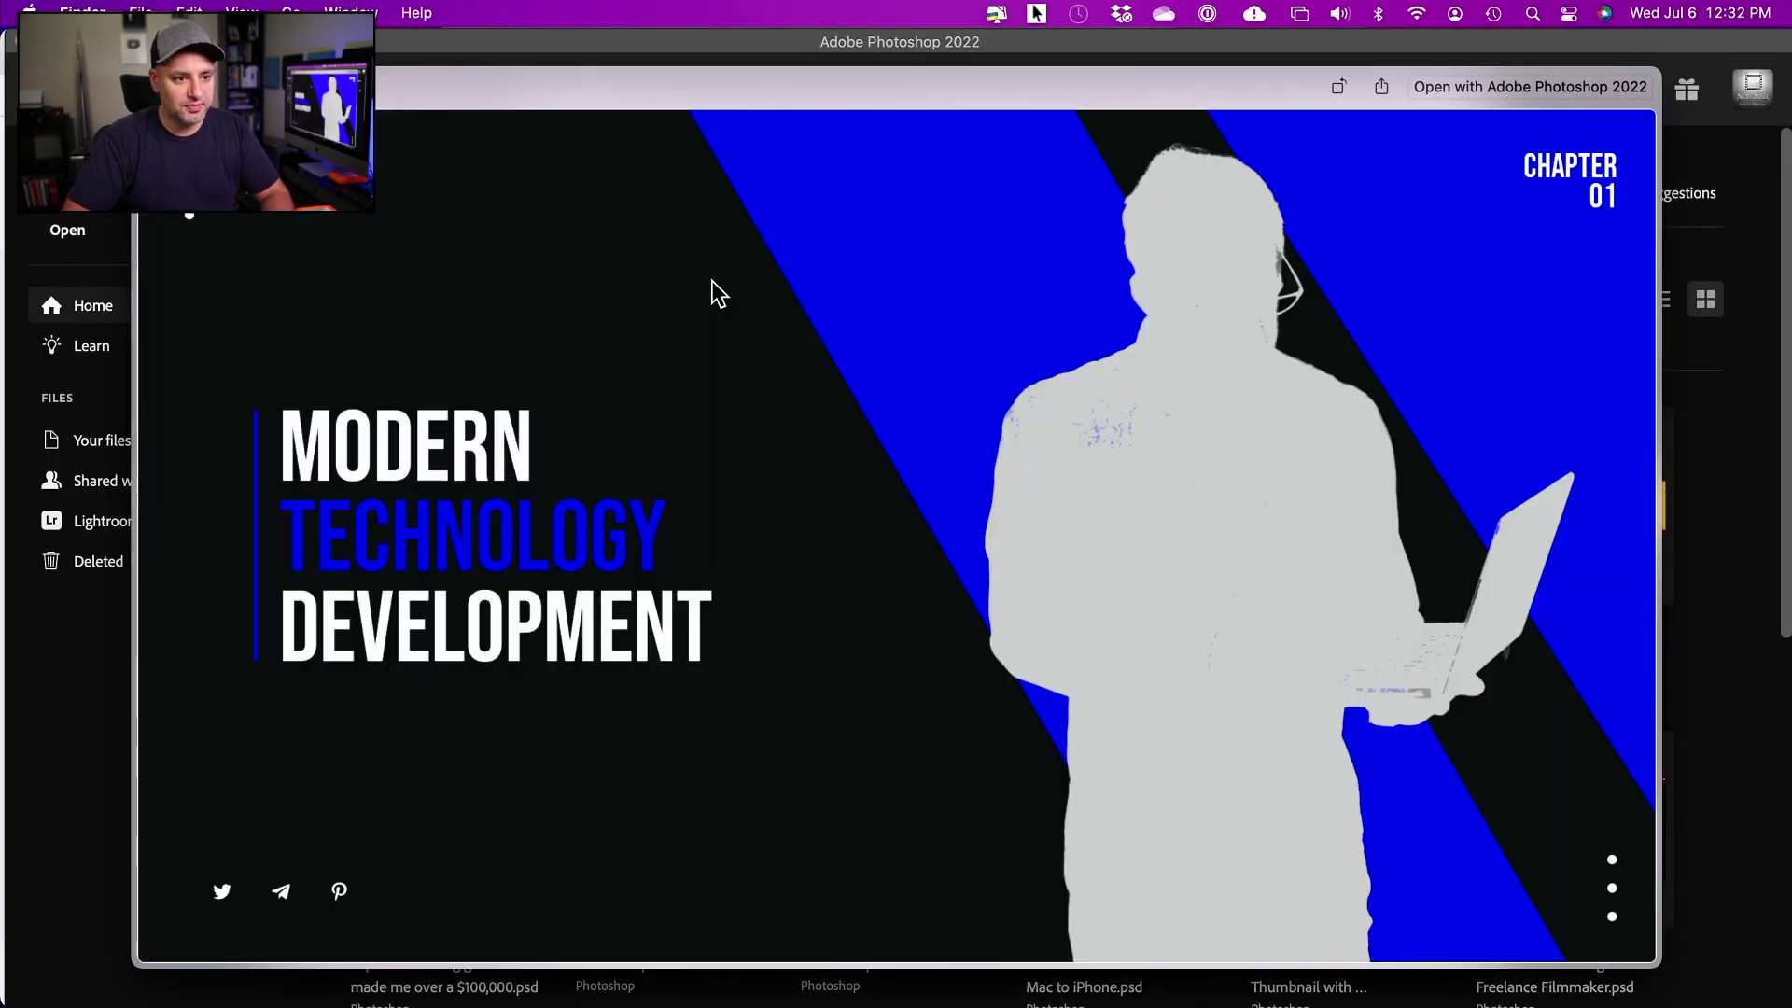
pyautogui.press('Up')
pyautogui.press('space')
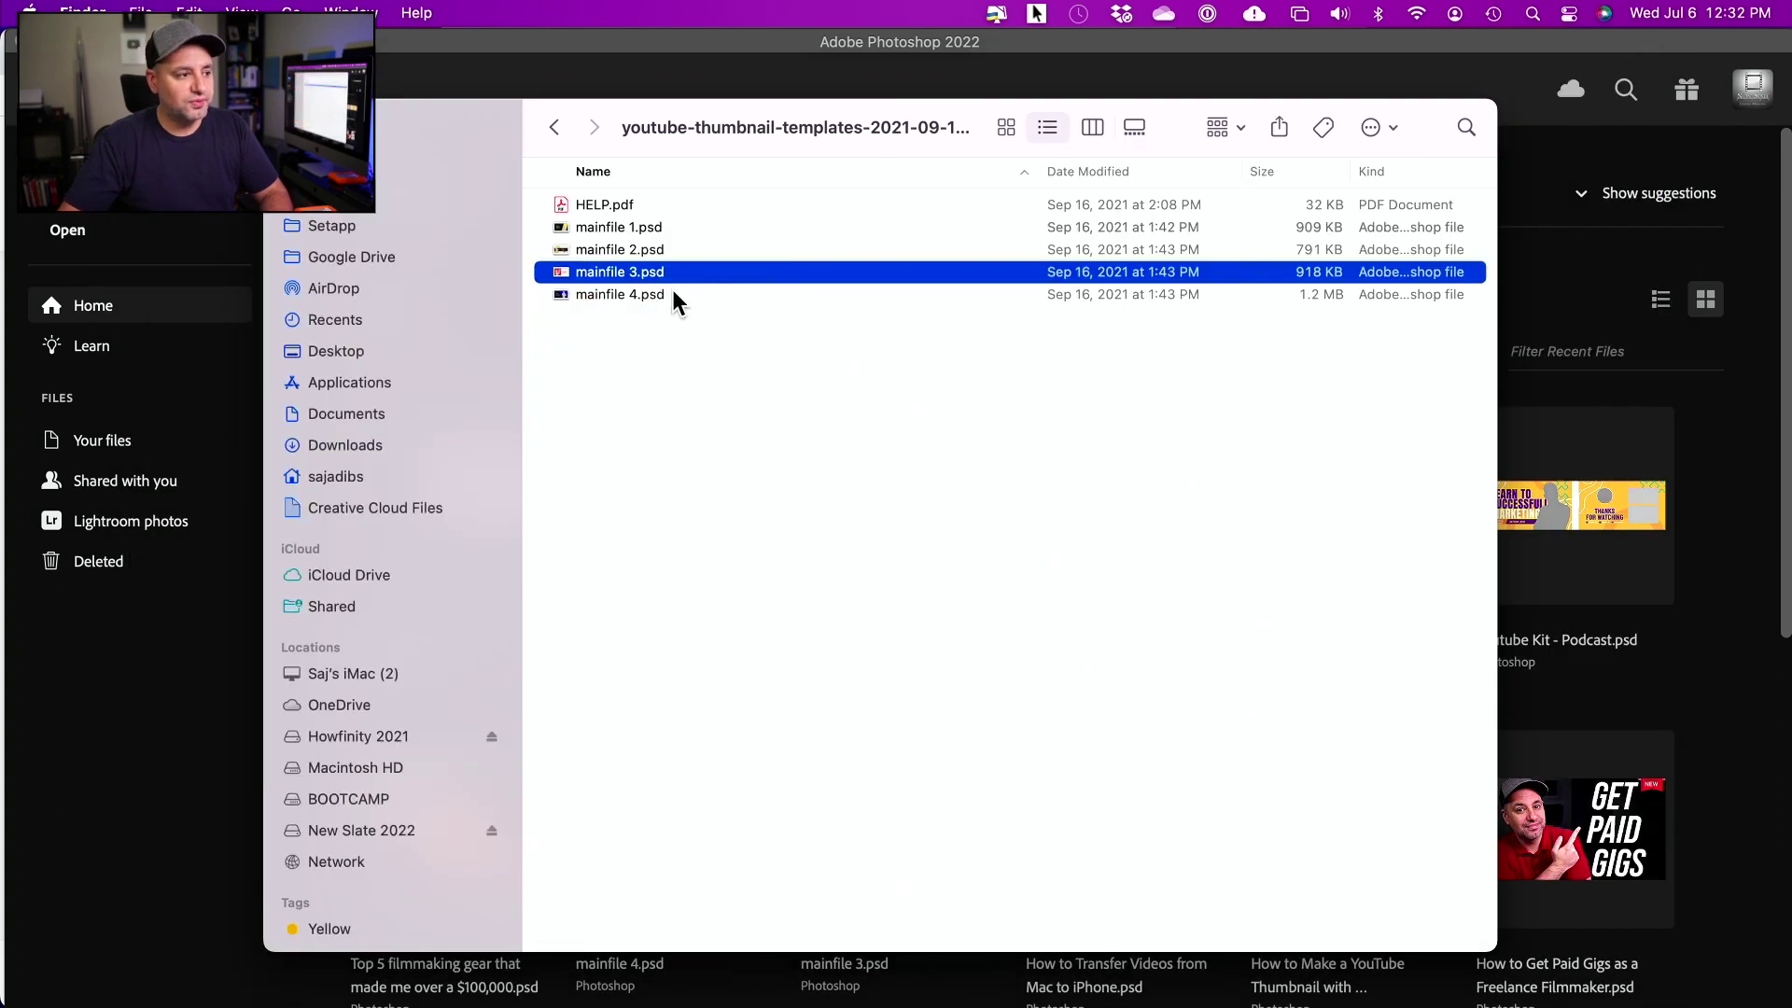
pyautogui.press('space')
pyautogui.press('Down')
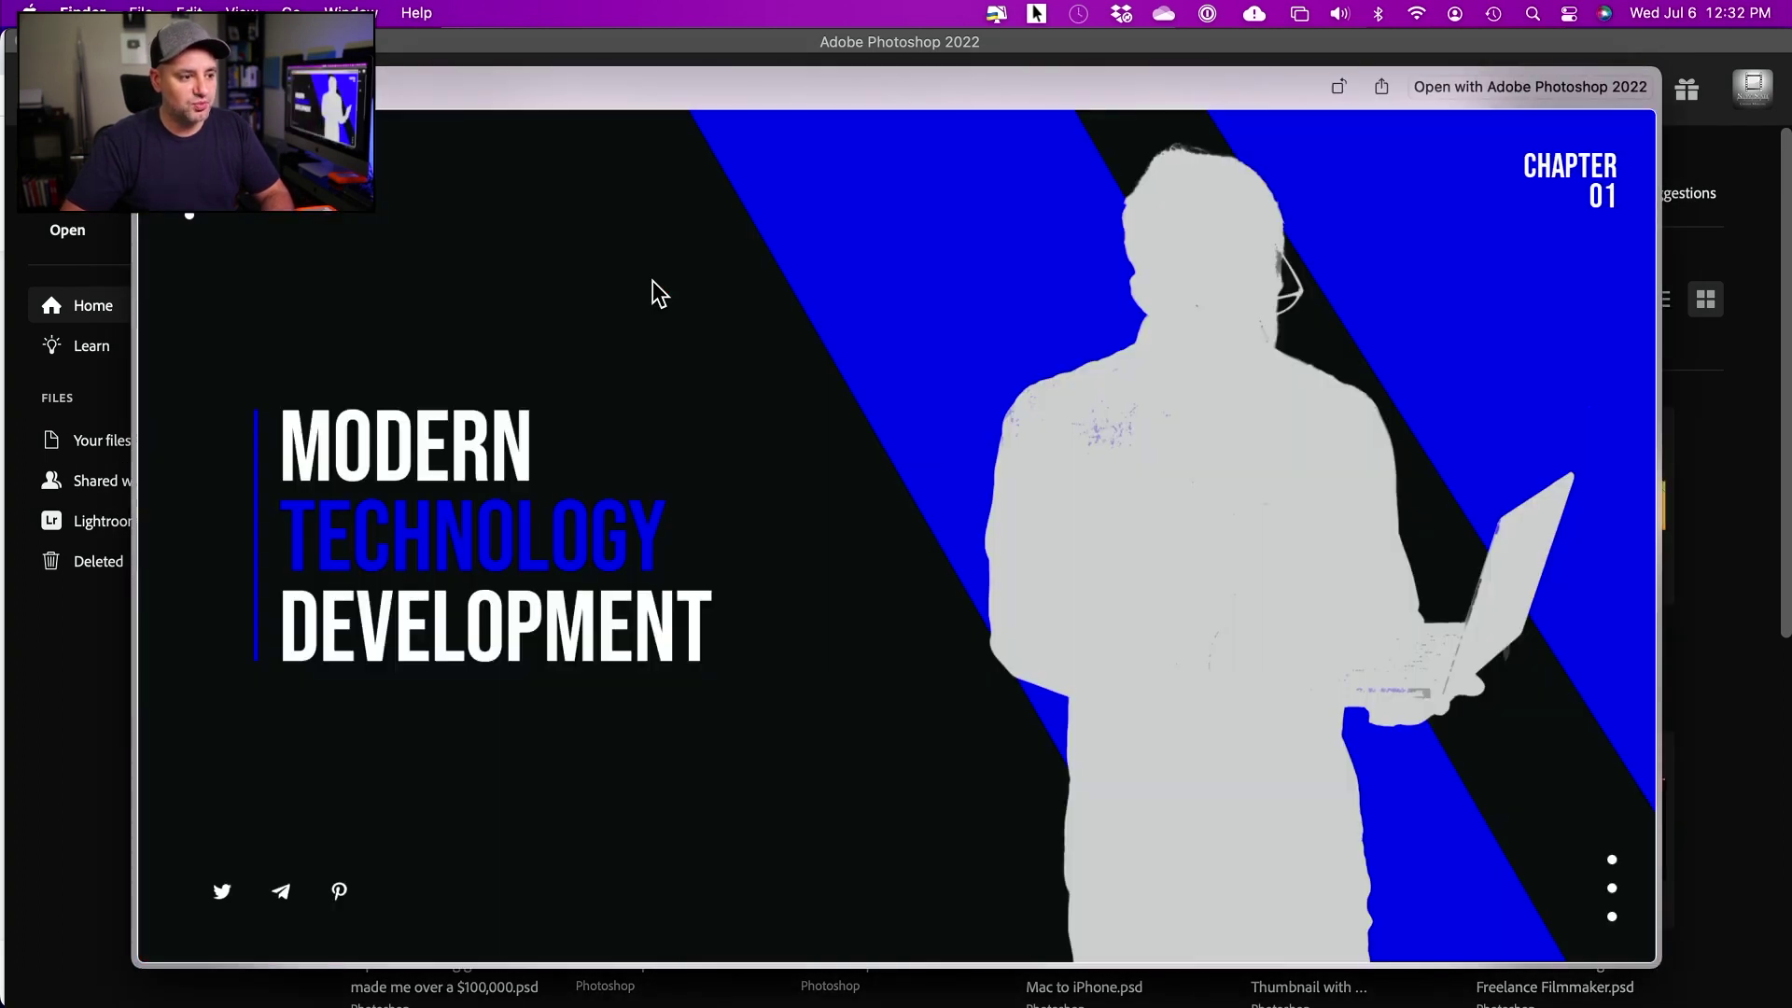
pyautogui.press('space')
pyautogui.doubleClick(607, 293)
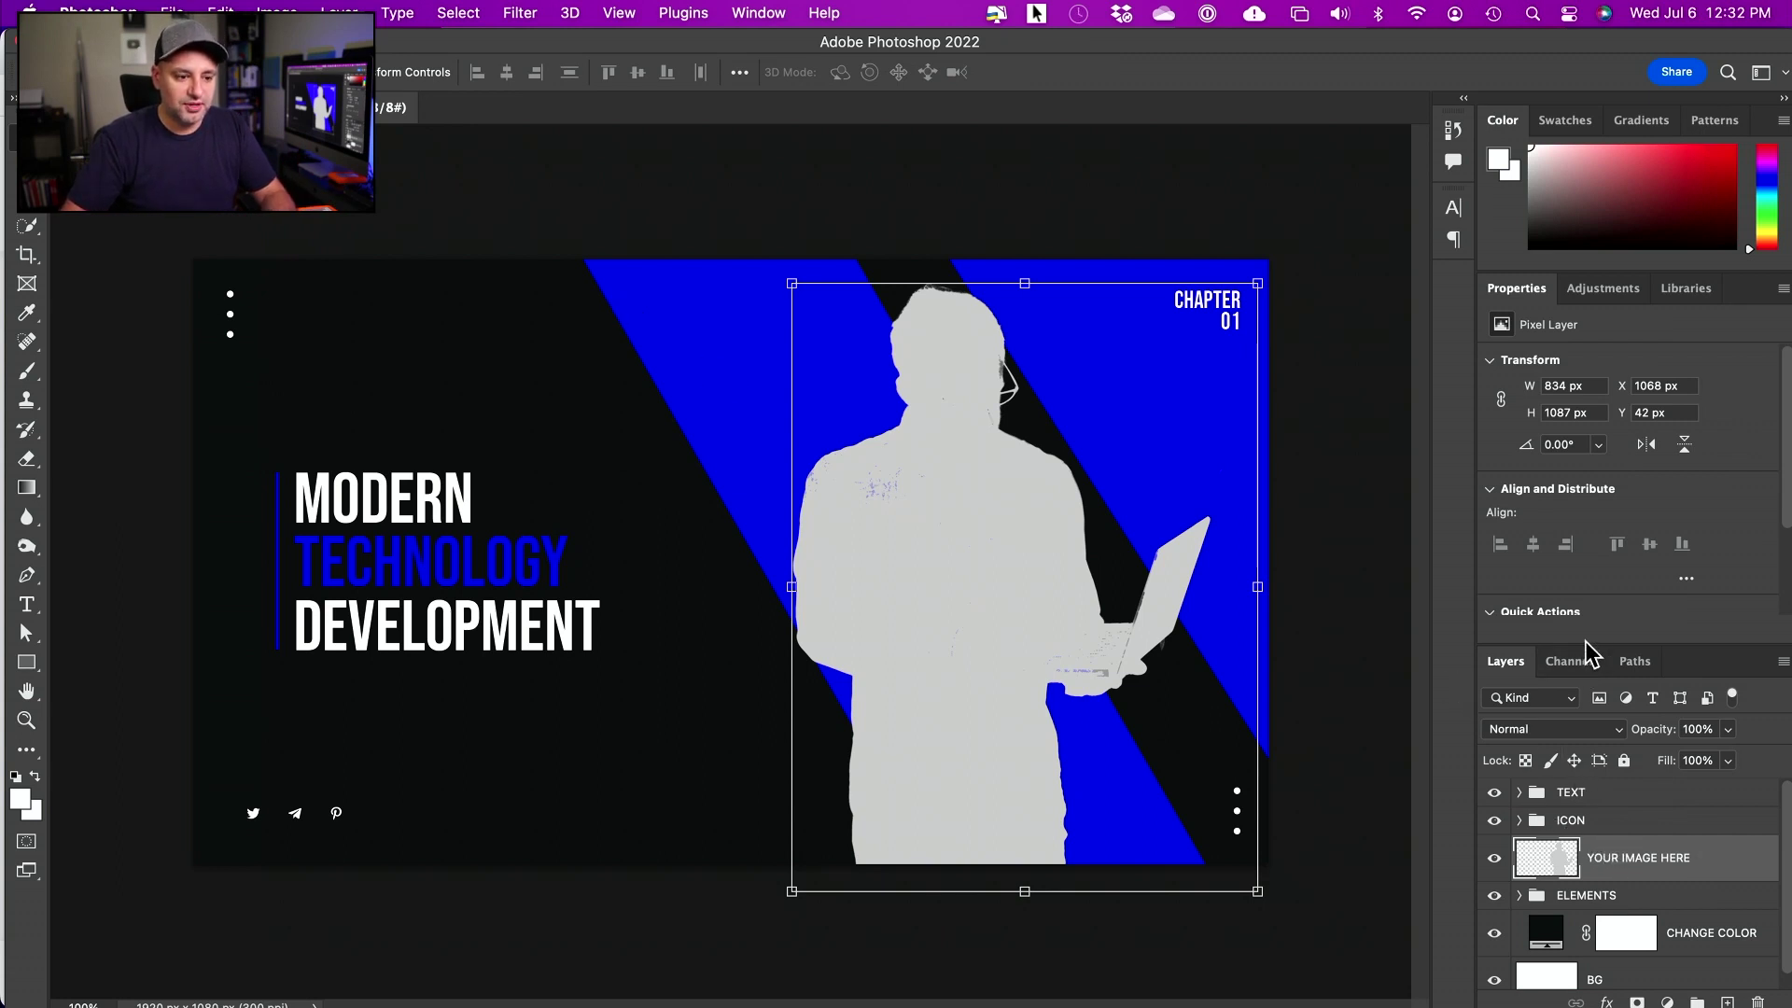
# Step: Inspect the layer groups and hide the social icons and placeholder person silhouette
pyautogui.moveTo(1587, 644); pyautogui.dragTo(1574, 542)
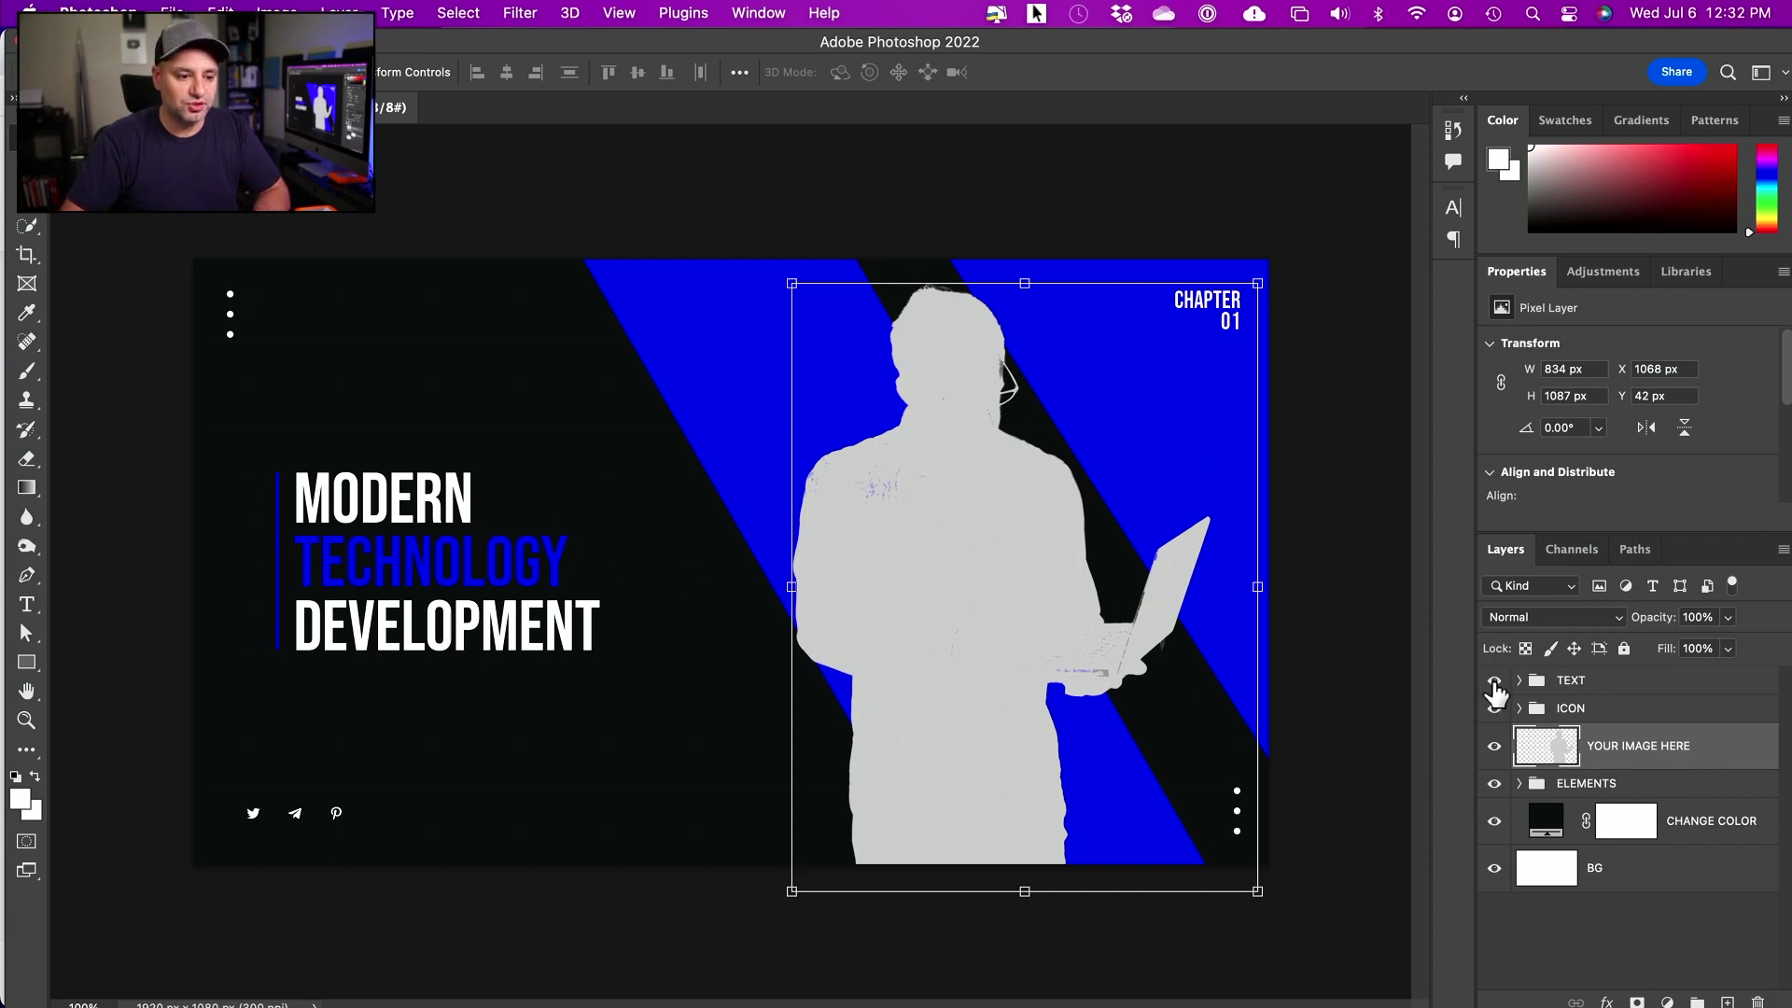
pyautogui.click(1494, 684)
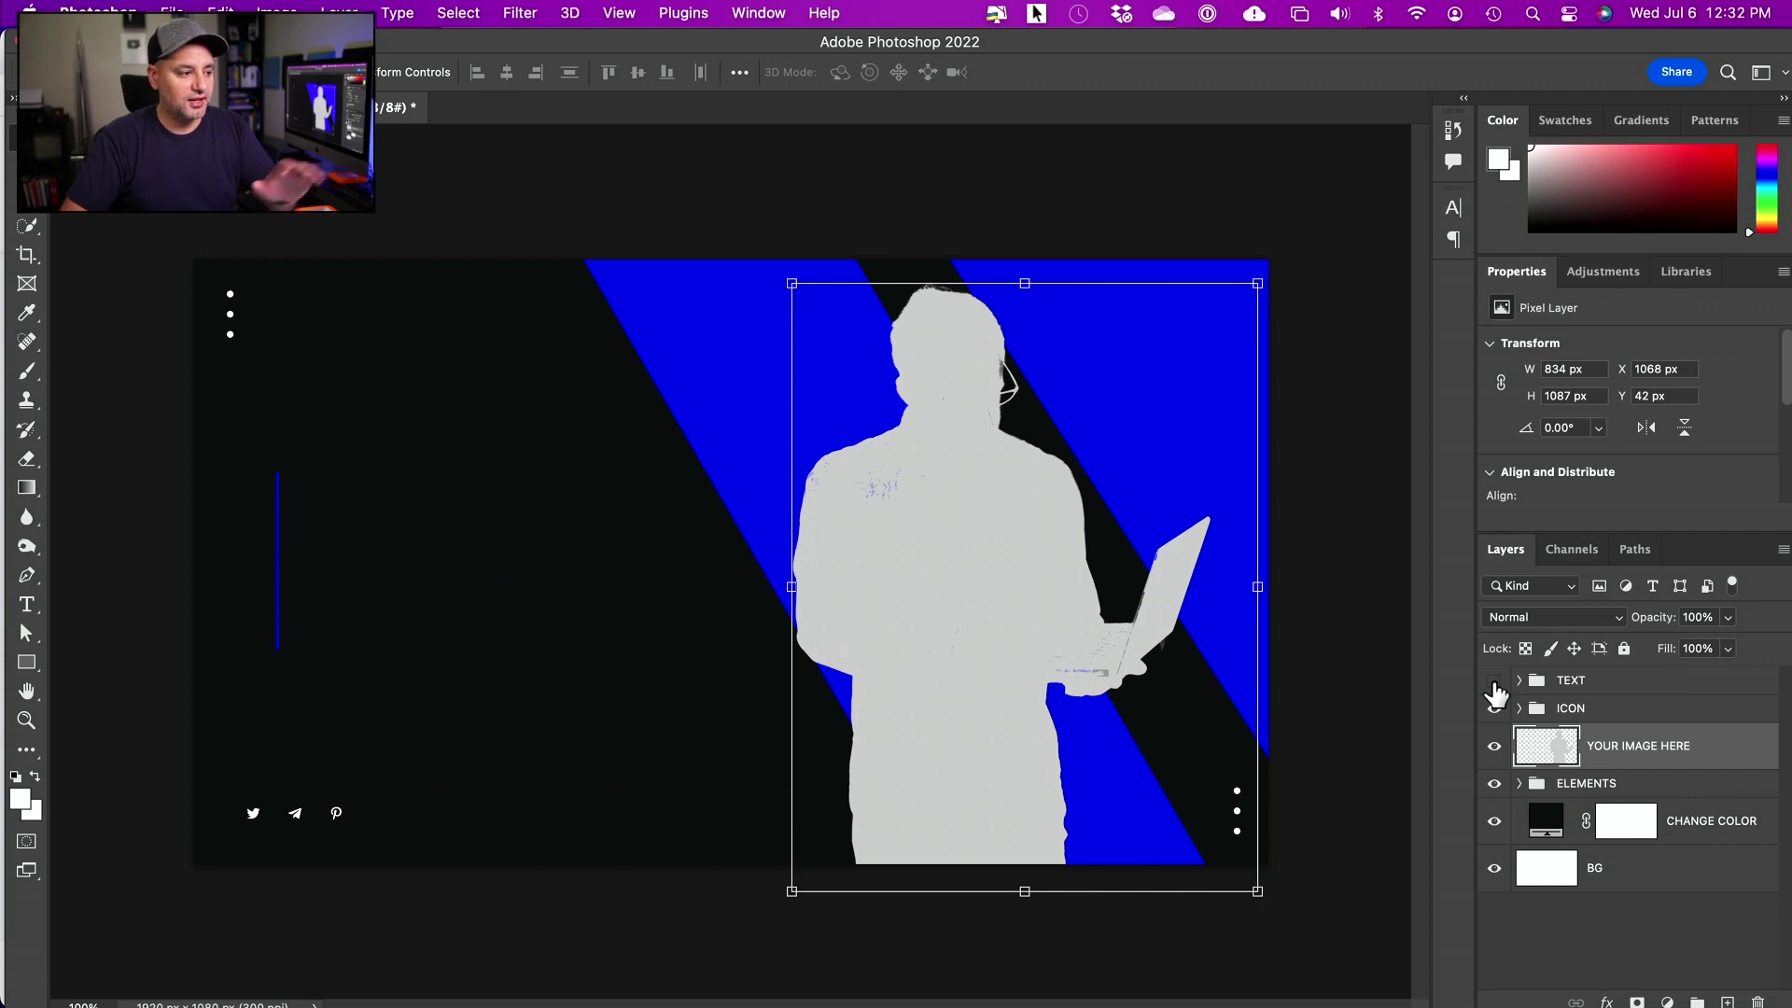
pyautogui.click(1494, 687)
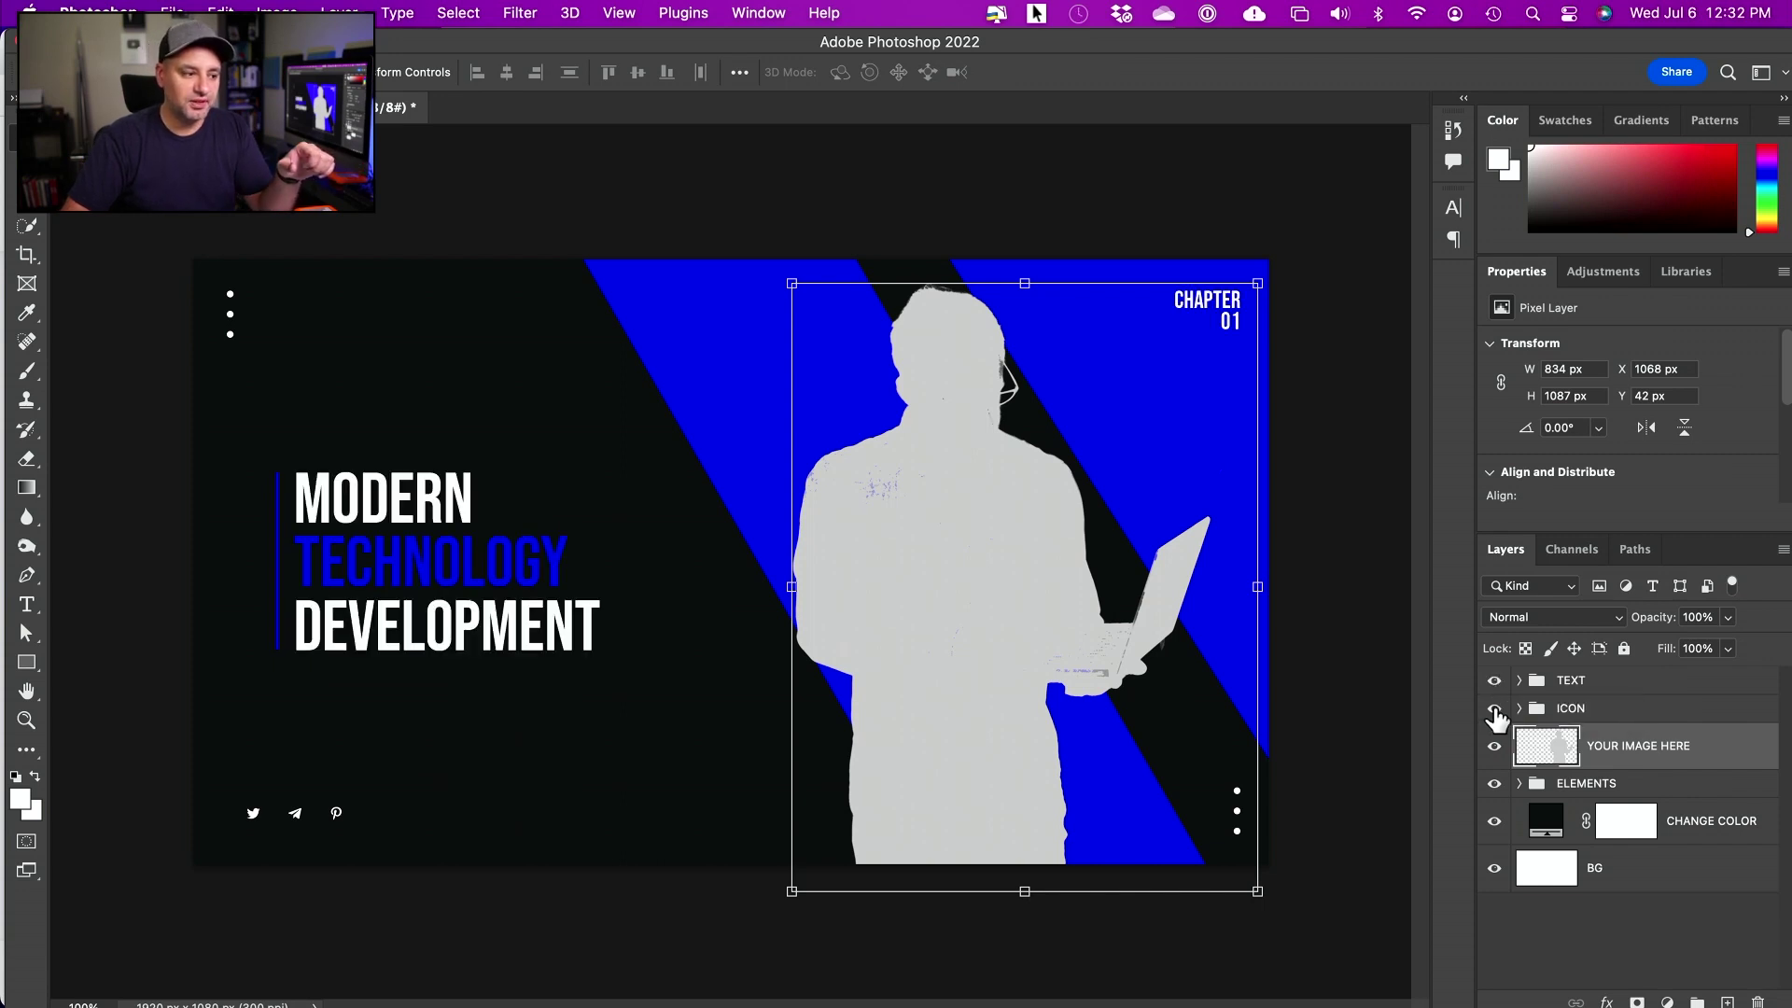
pyautogui.click(1494, 709)
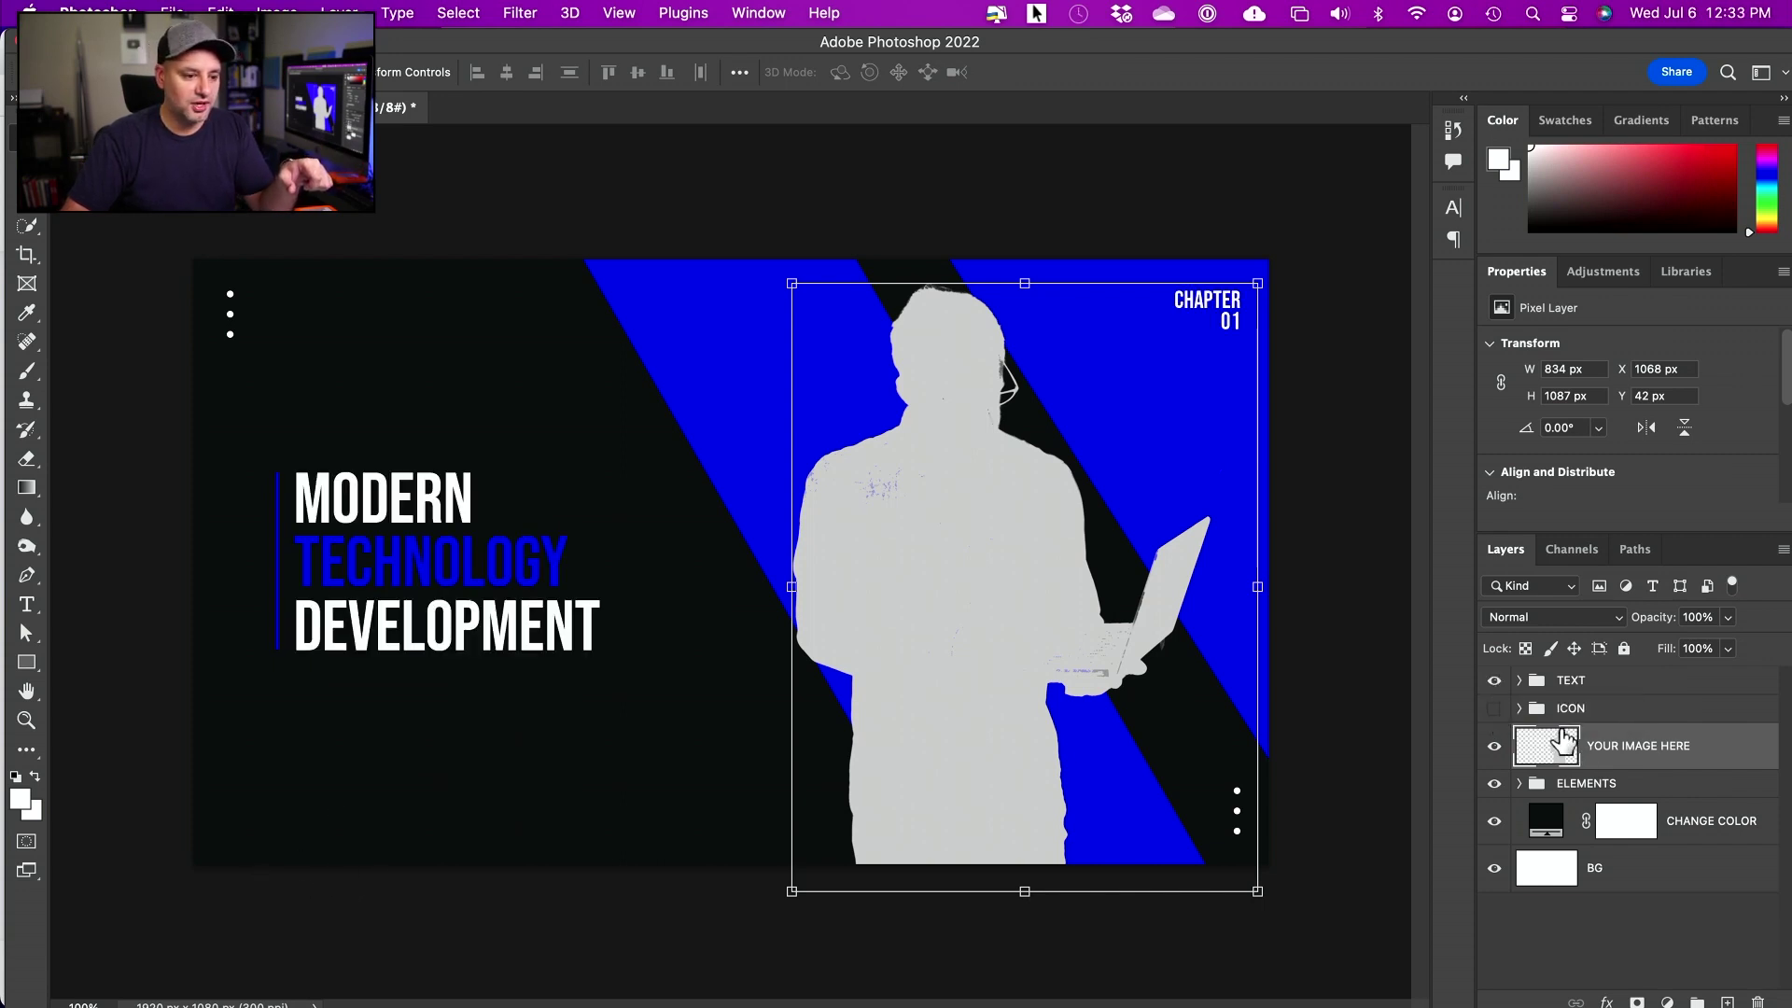
pyautogui.click(1494, 710)
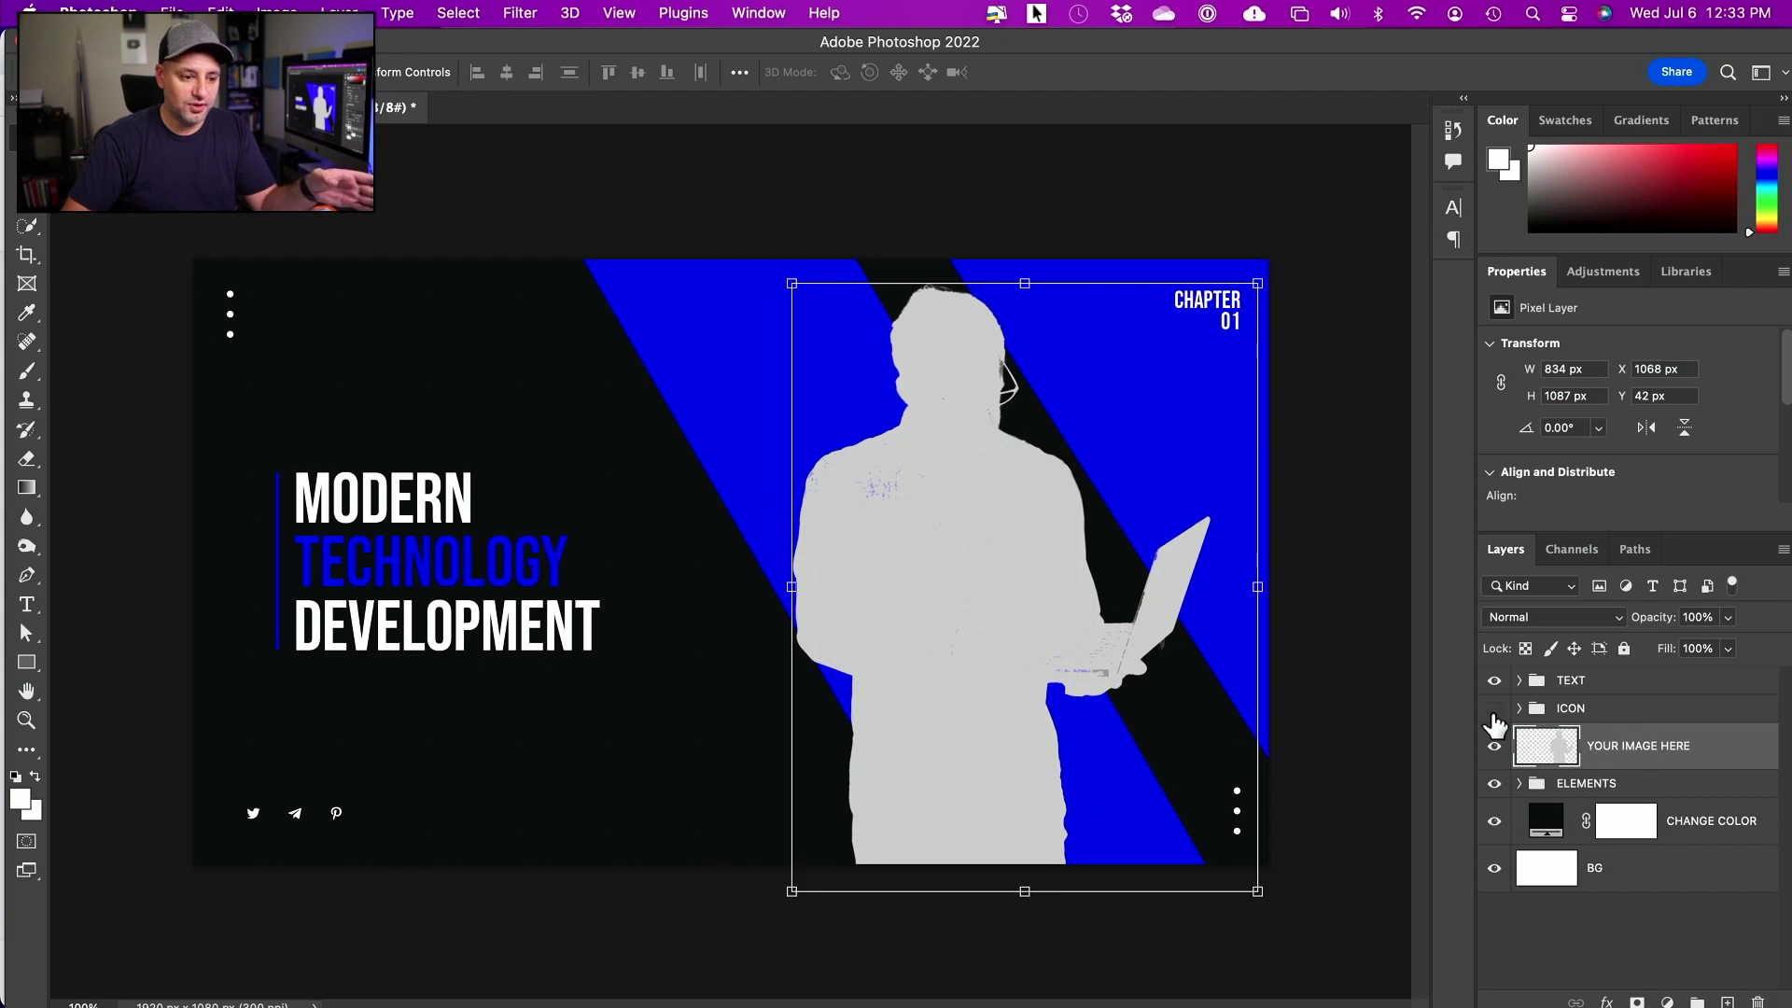
pyautogui.click(1494, 710)
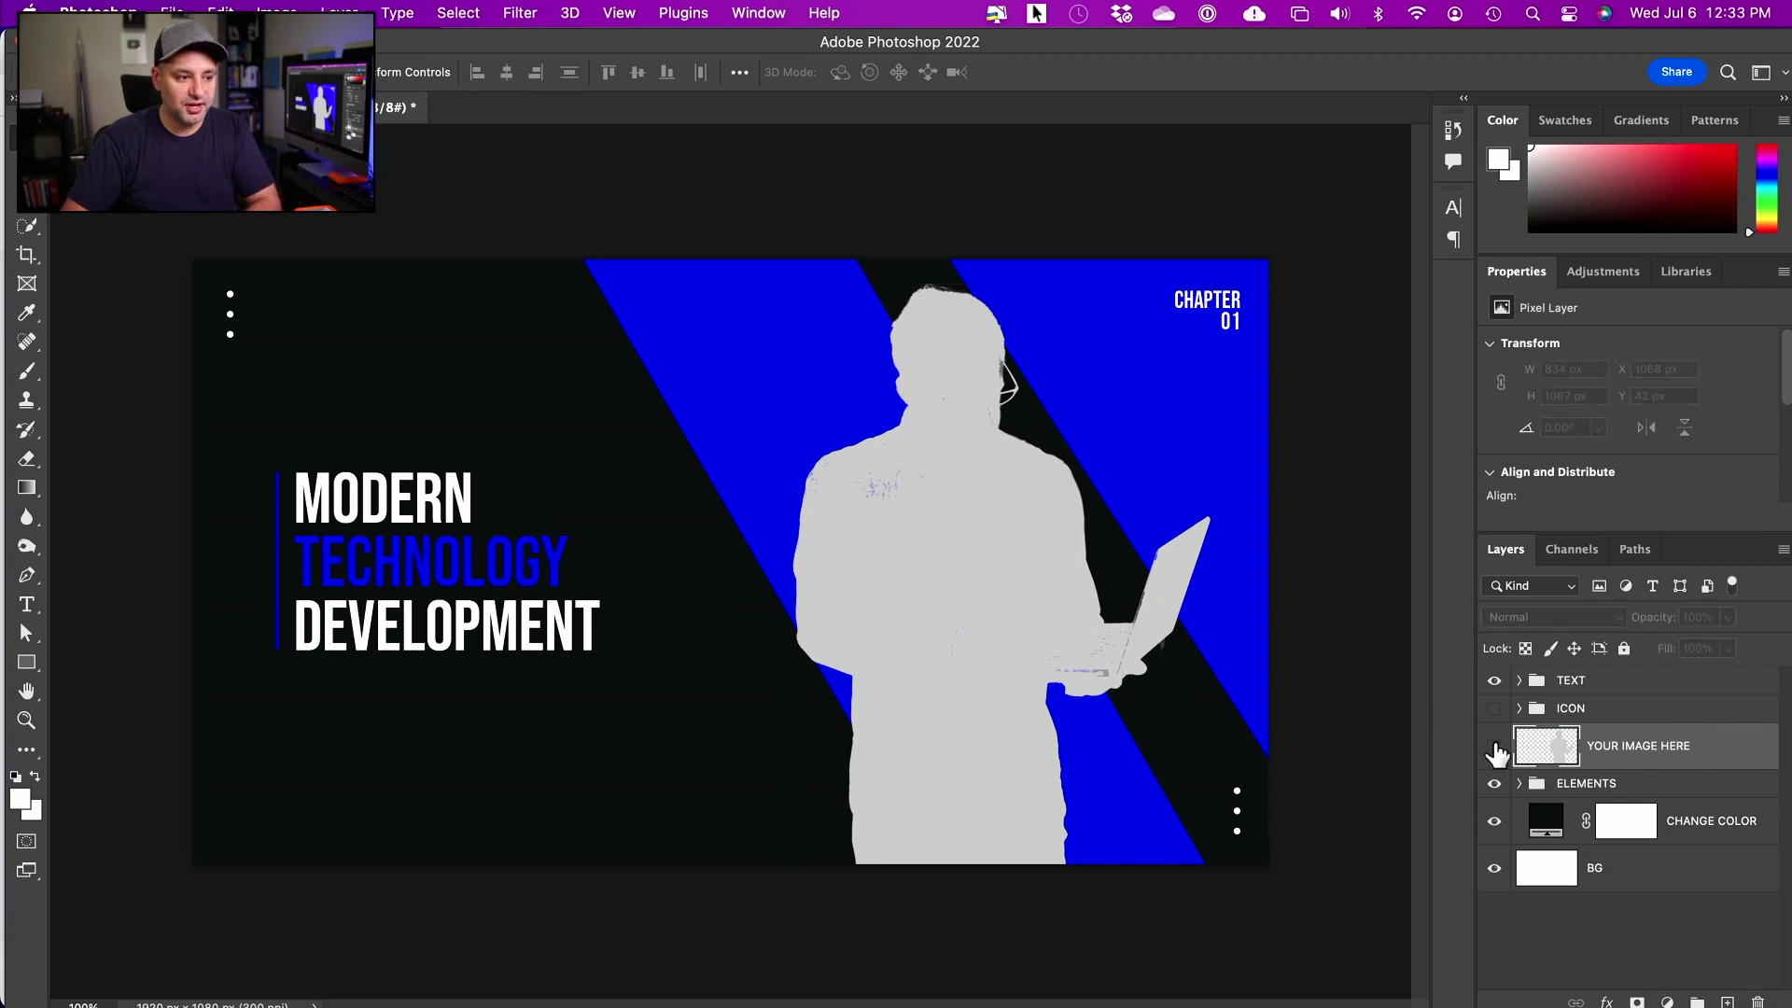
pyautogui.click(1494, 746)
# Step: Check the blue stripes and dots layer, then delete the CHAPTER 01 text
pyautogui.click(1493, 789)
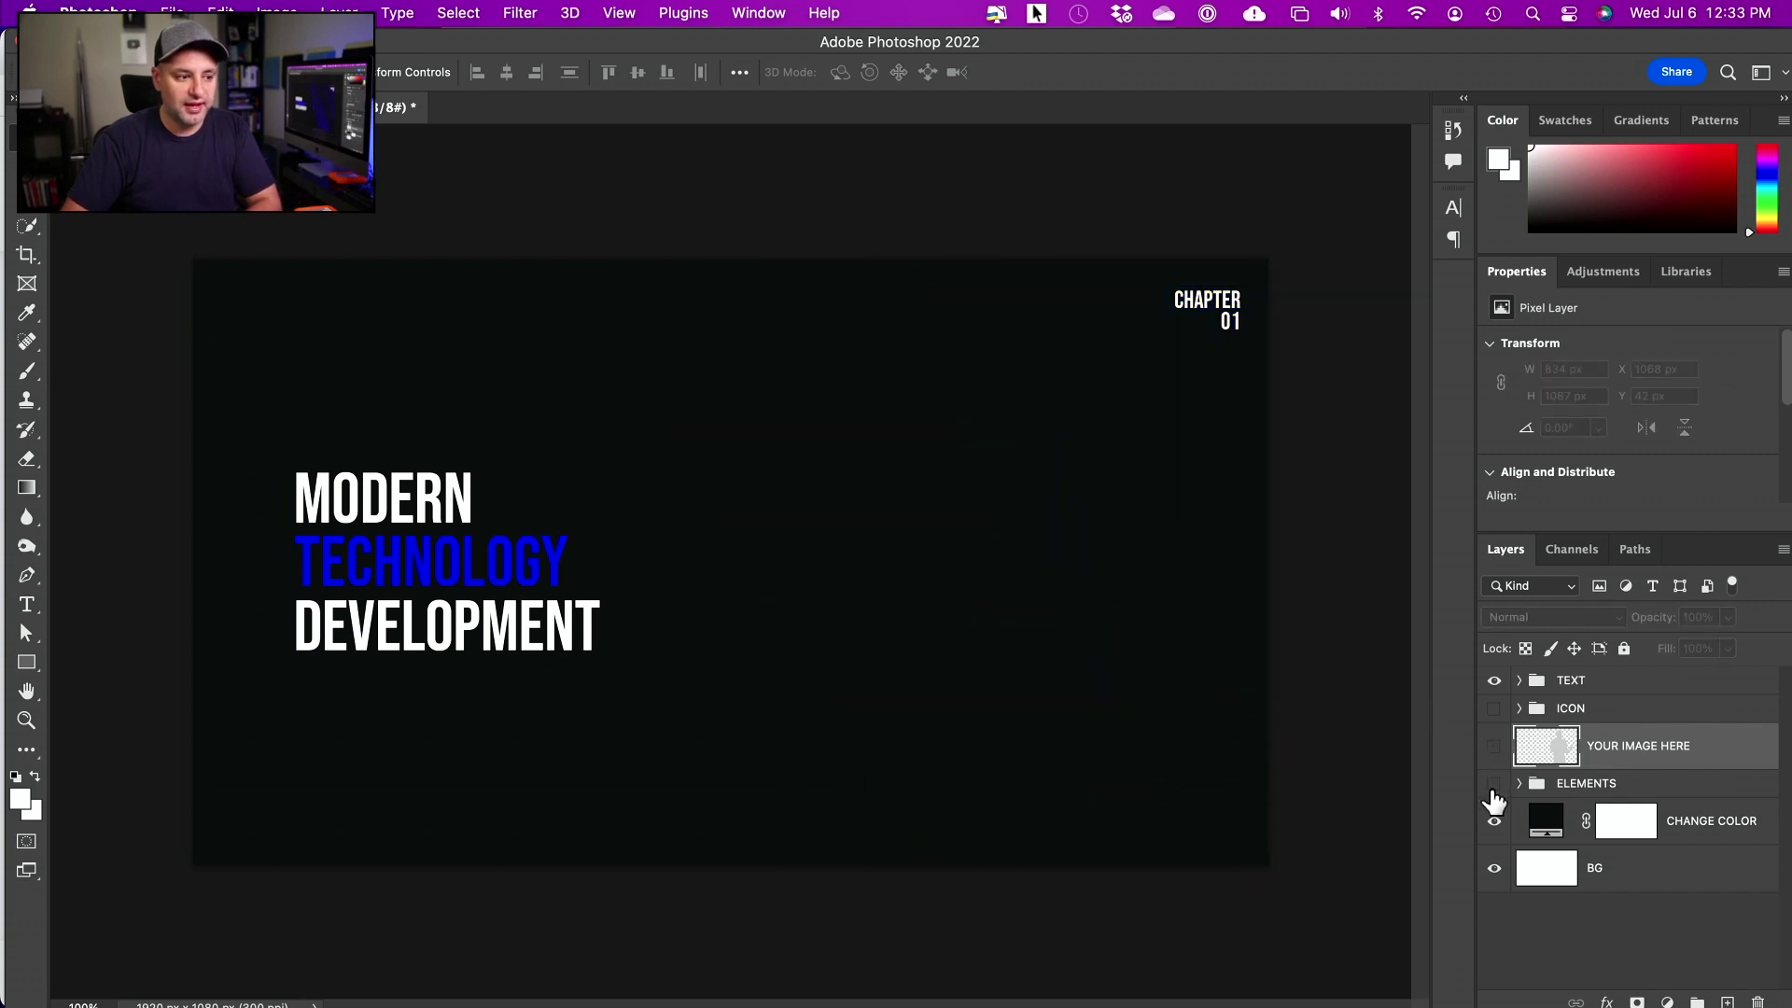
pyautogui.click(1493, 789)
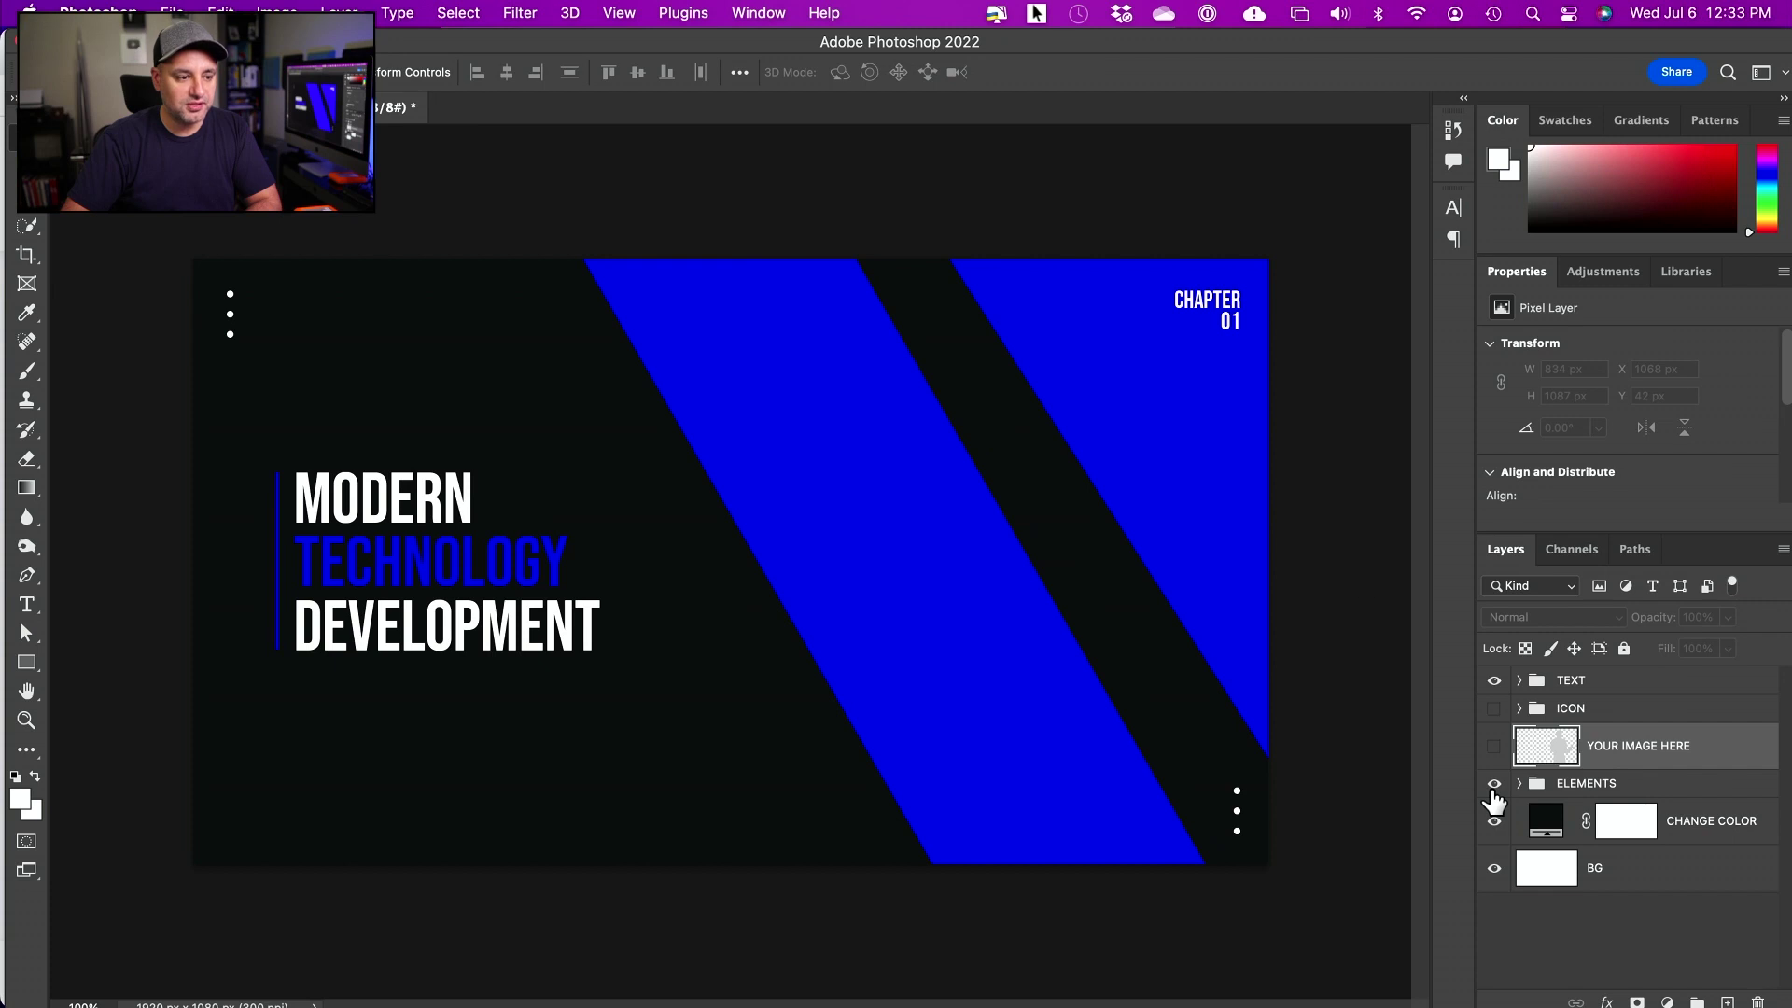
pyautogui.click(1216, 313)
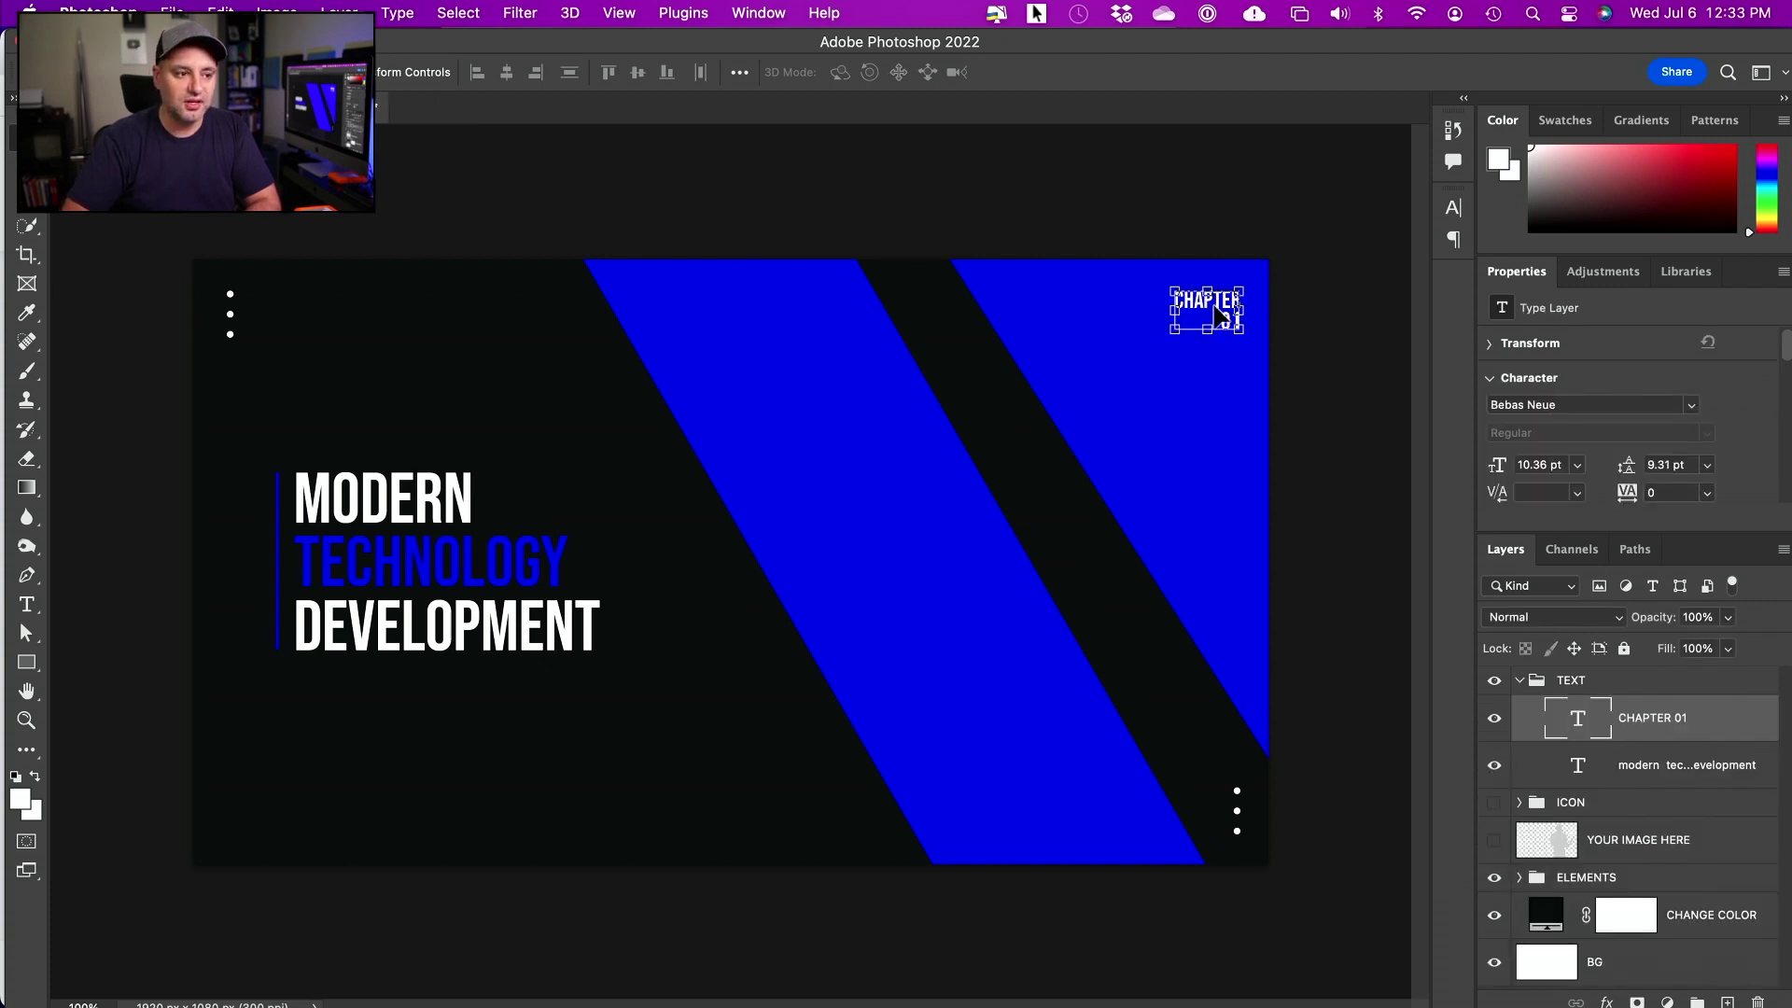
pyautogui.press('Delete')
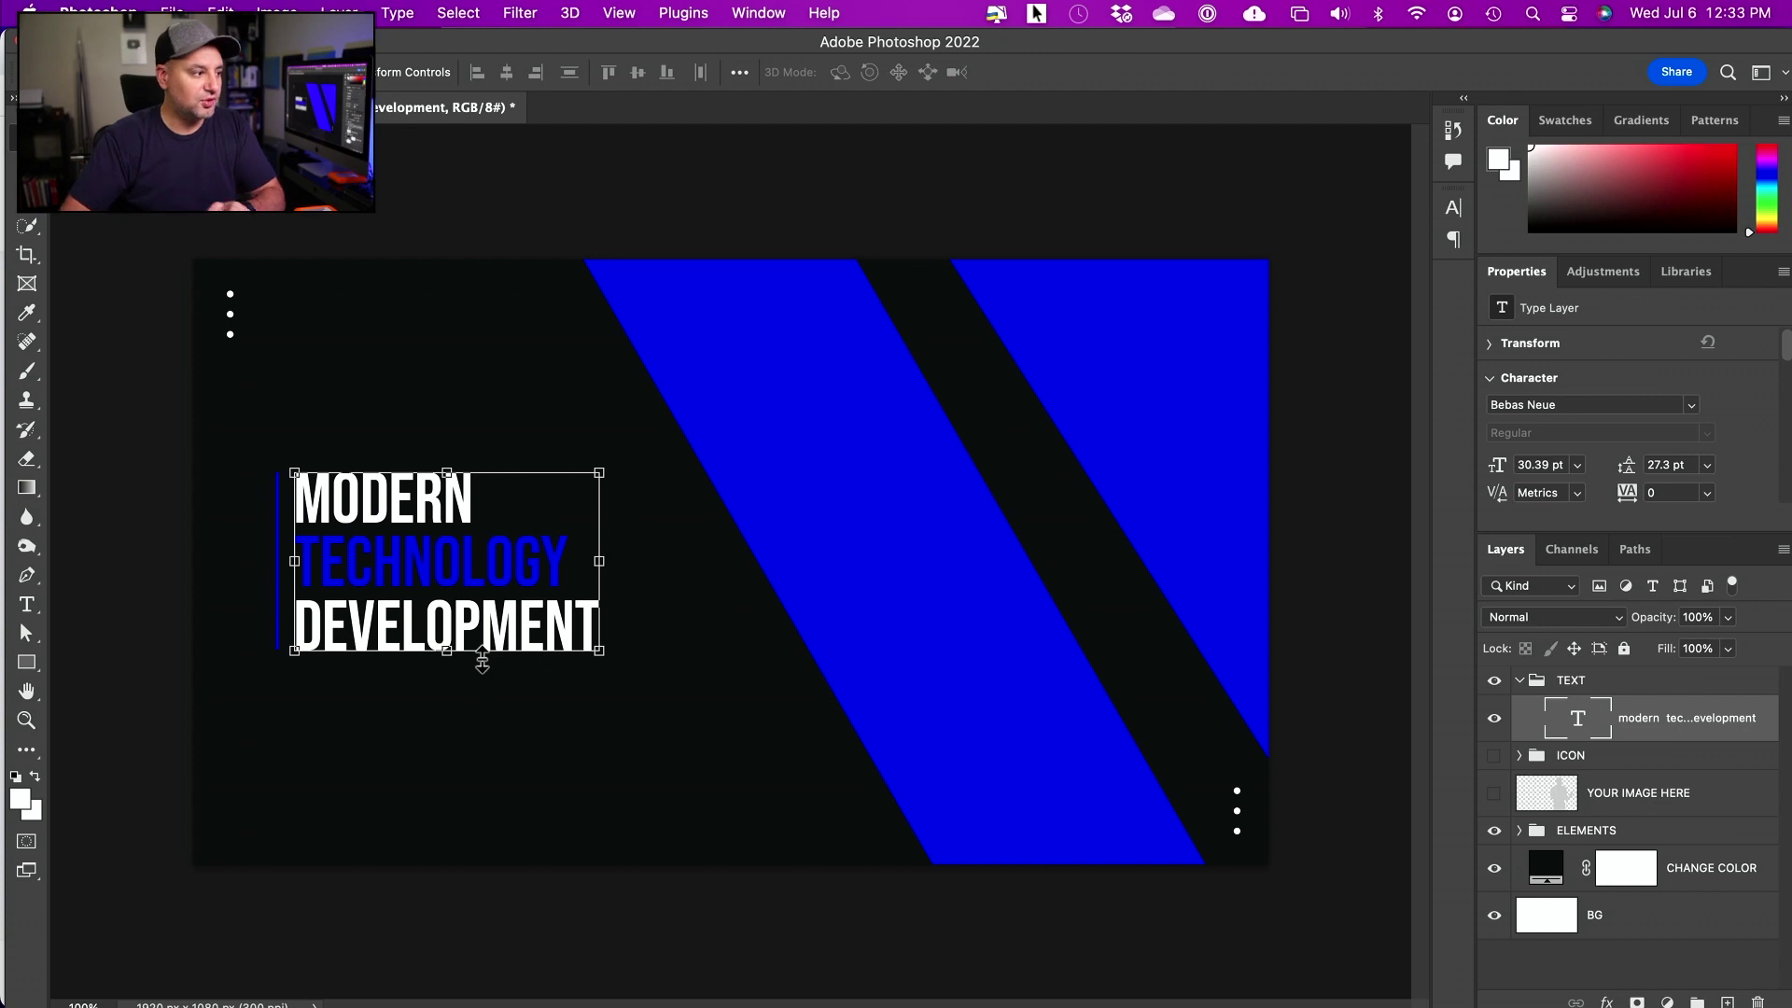
# Step: Retype the title as YOUTUBE / THUMBNAIL / TUTORIAL on three lines
pyautogui.doubleClick(444, 563)
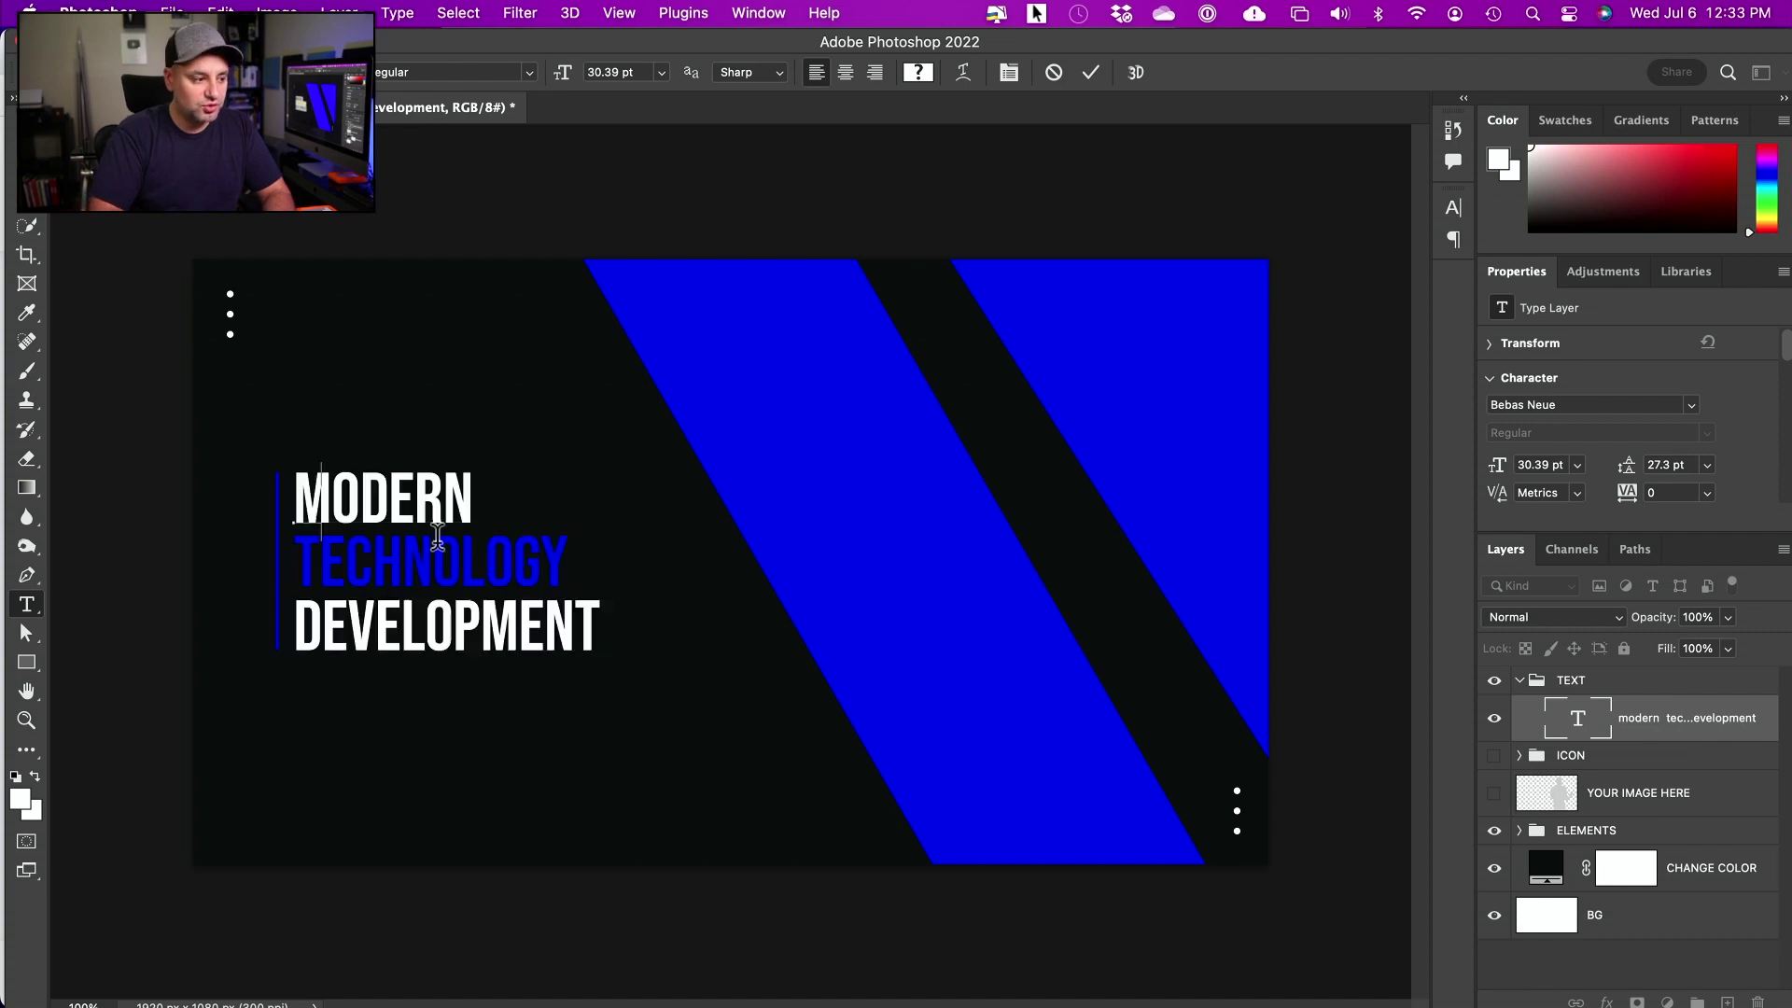
pyautogui.write('YOUTUBE')
pyautogui.press('Return')
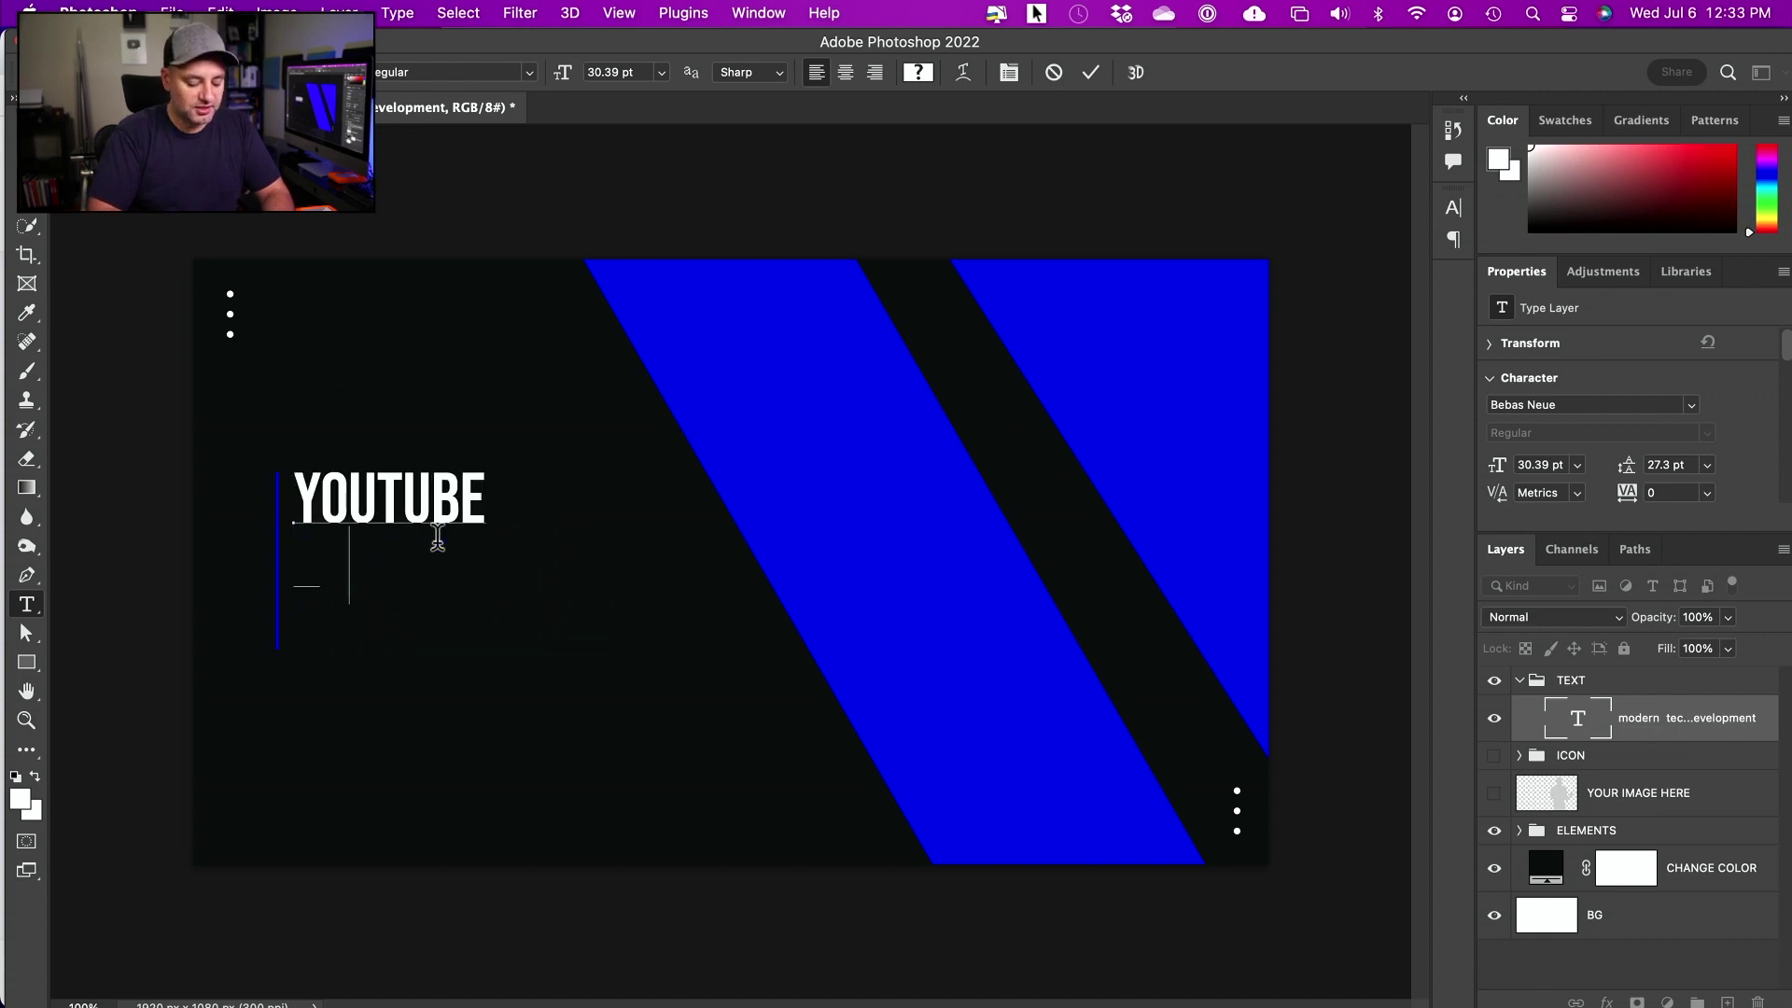
pyautogui.write('THUMBNAIL')
pyautogui.press('Return')
pyautogui.write('TUTORIAL')
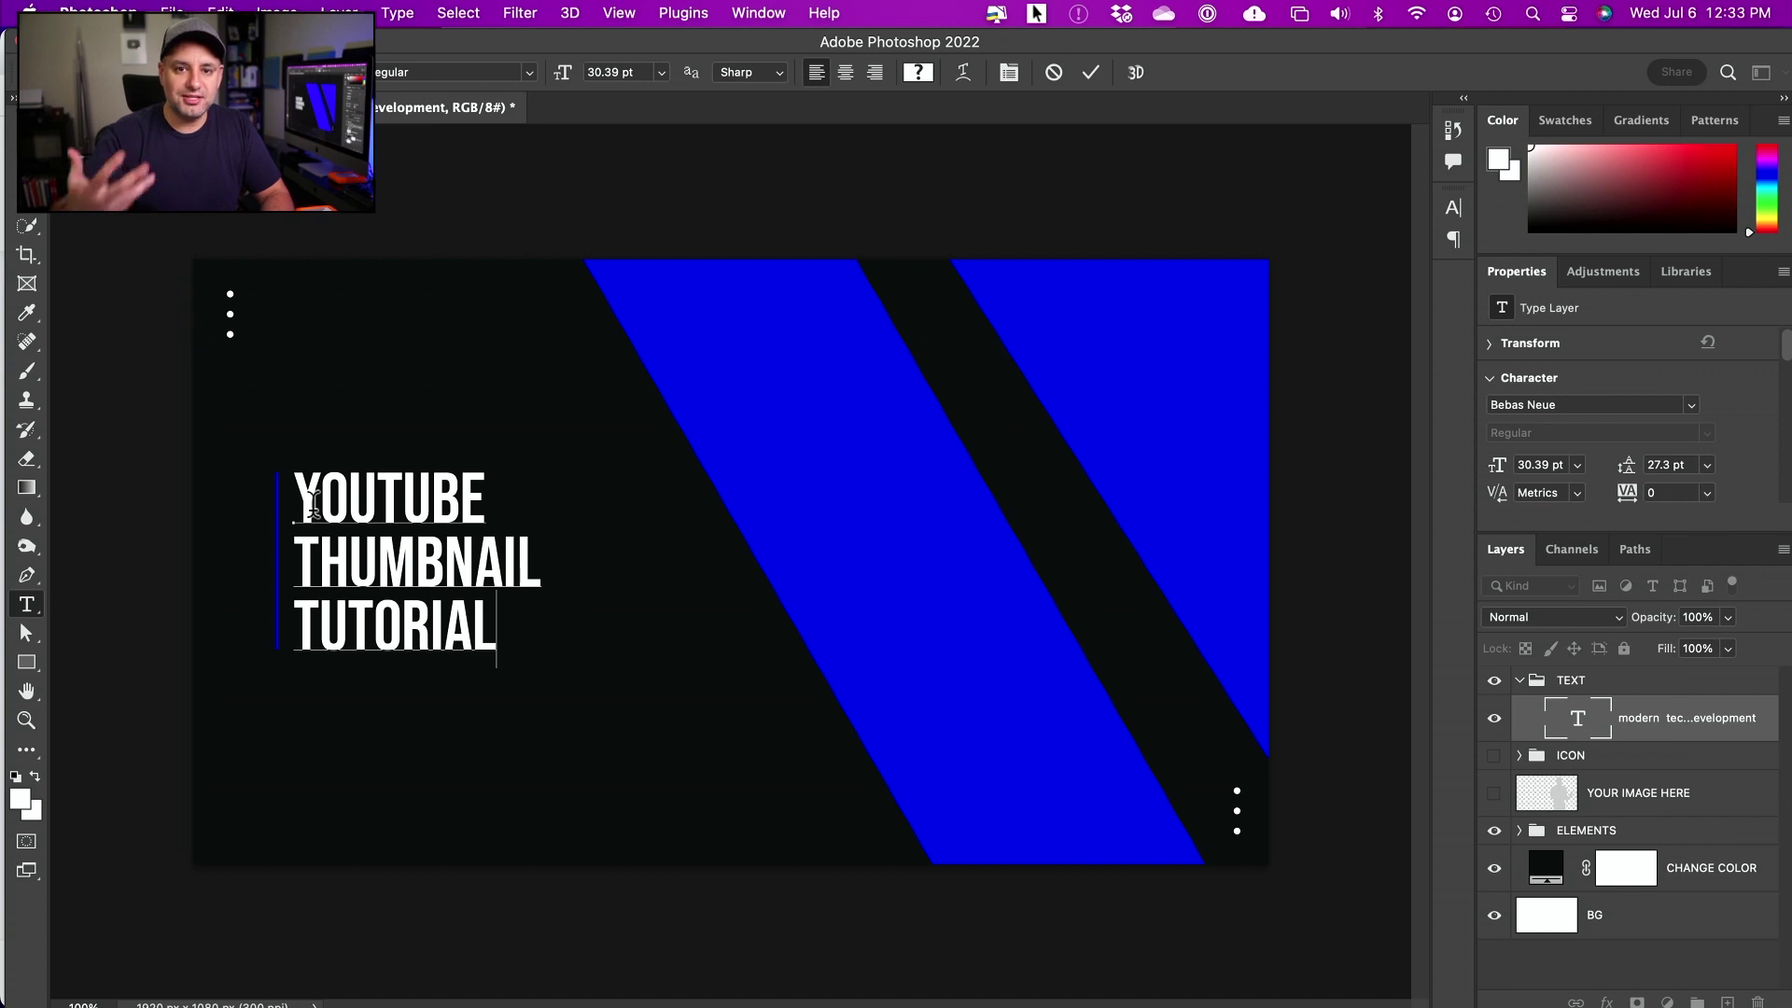
# Step: Set the whole title's font size to 70 pt
pyautogui.moveTo(280, 483); pyautogui.dragTo(572, 641)
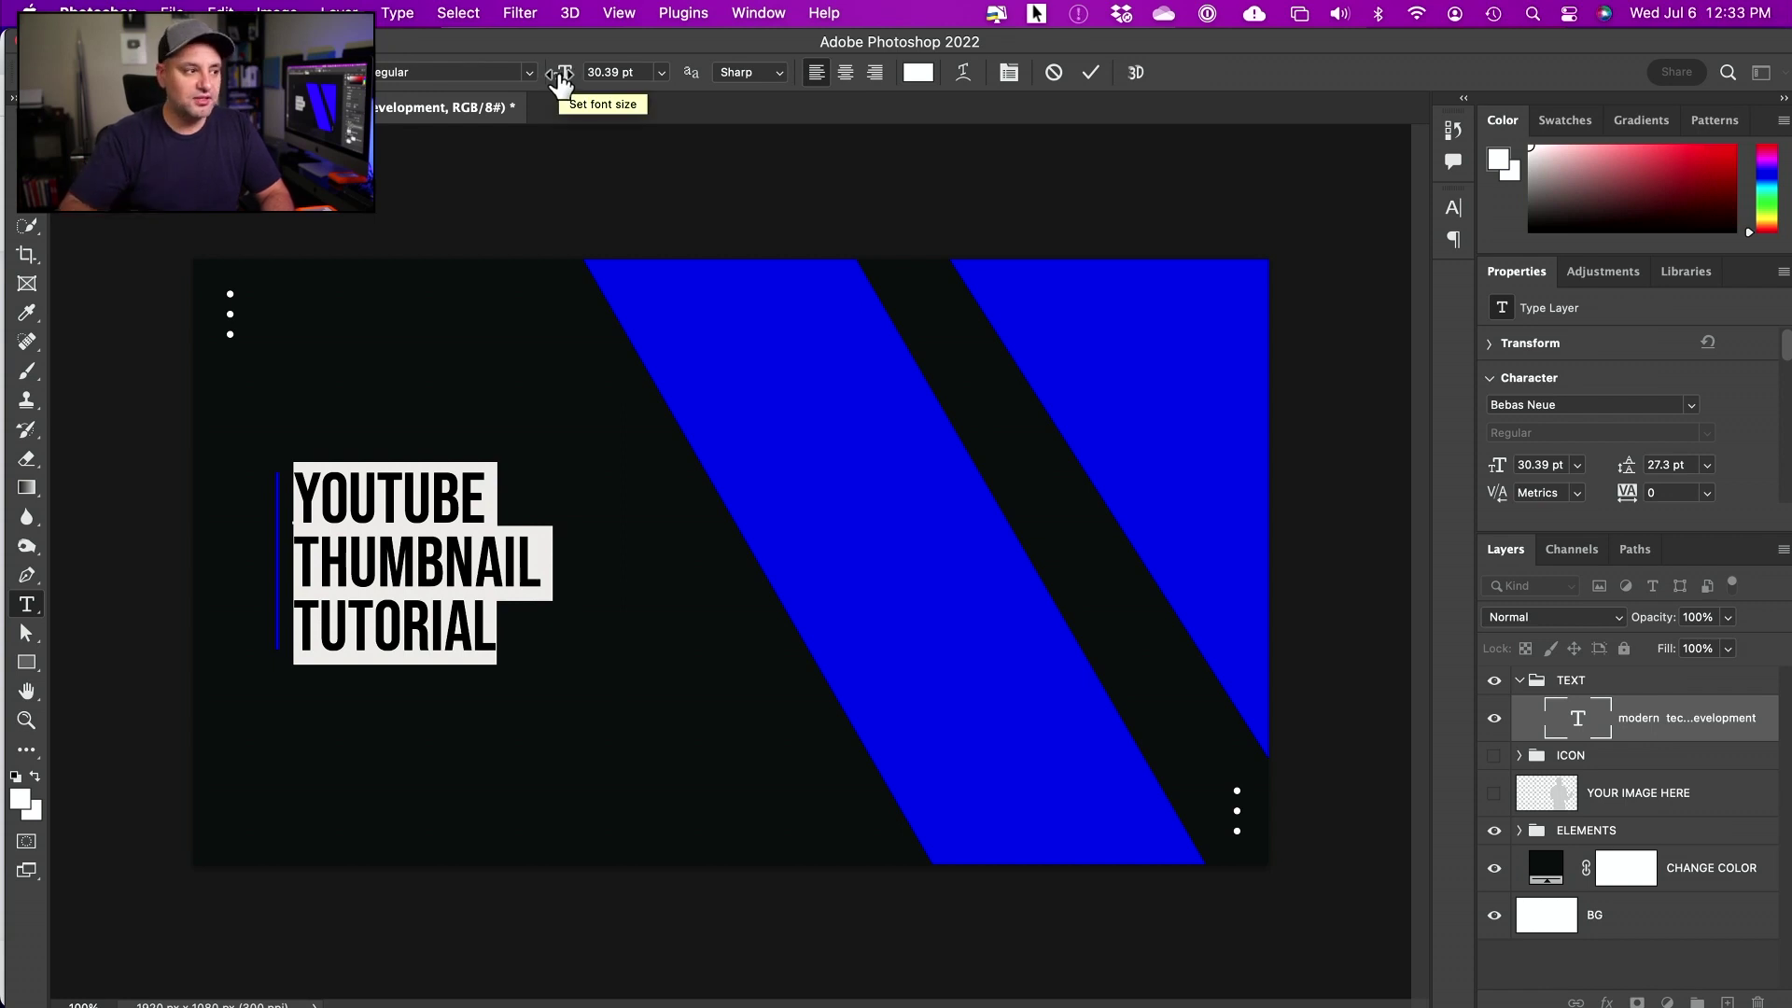
pyautogui.moveTo(560, 82); pyautogui.dragTo(599, 78)
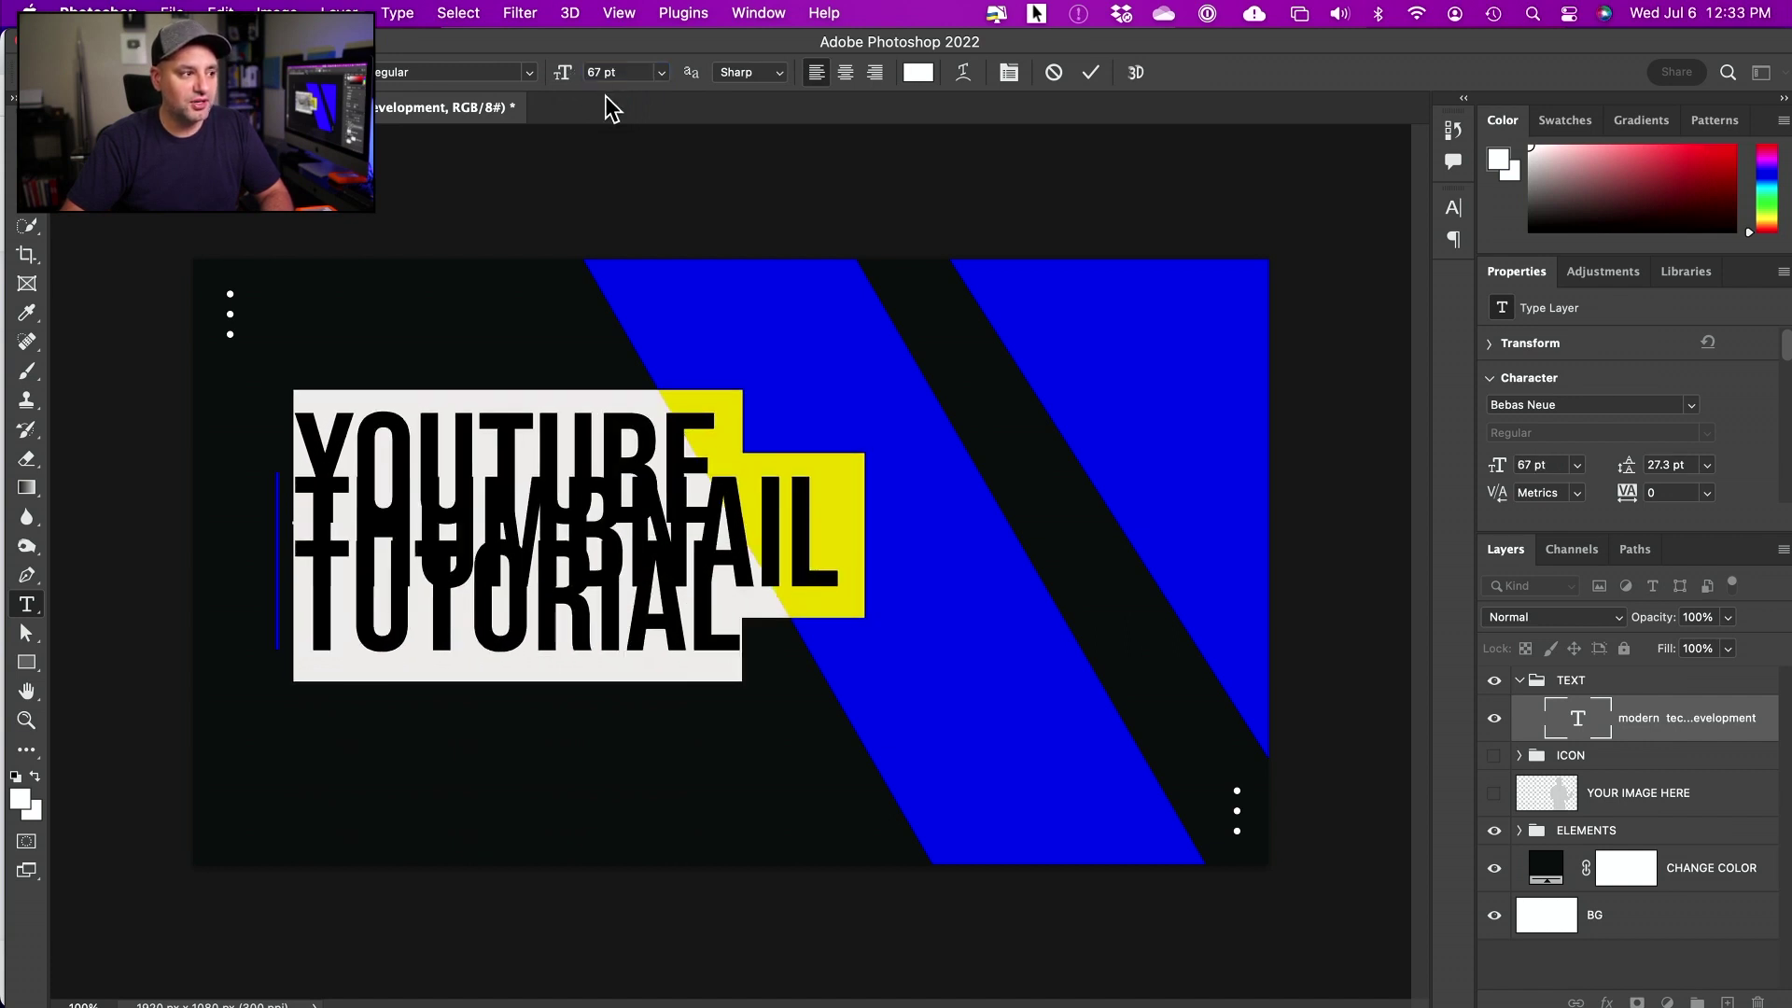
pyautogui.click(626, 72)
pyautogui.write('70')
pyautogui.press('Return')
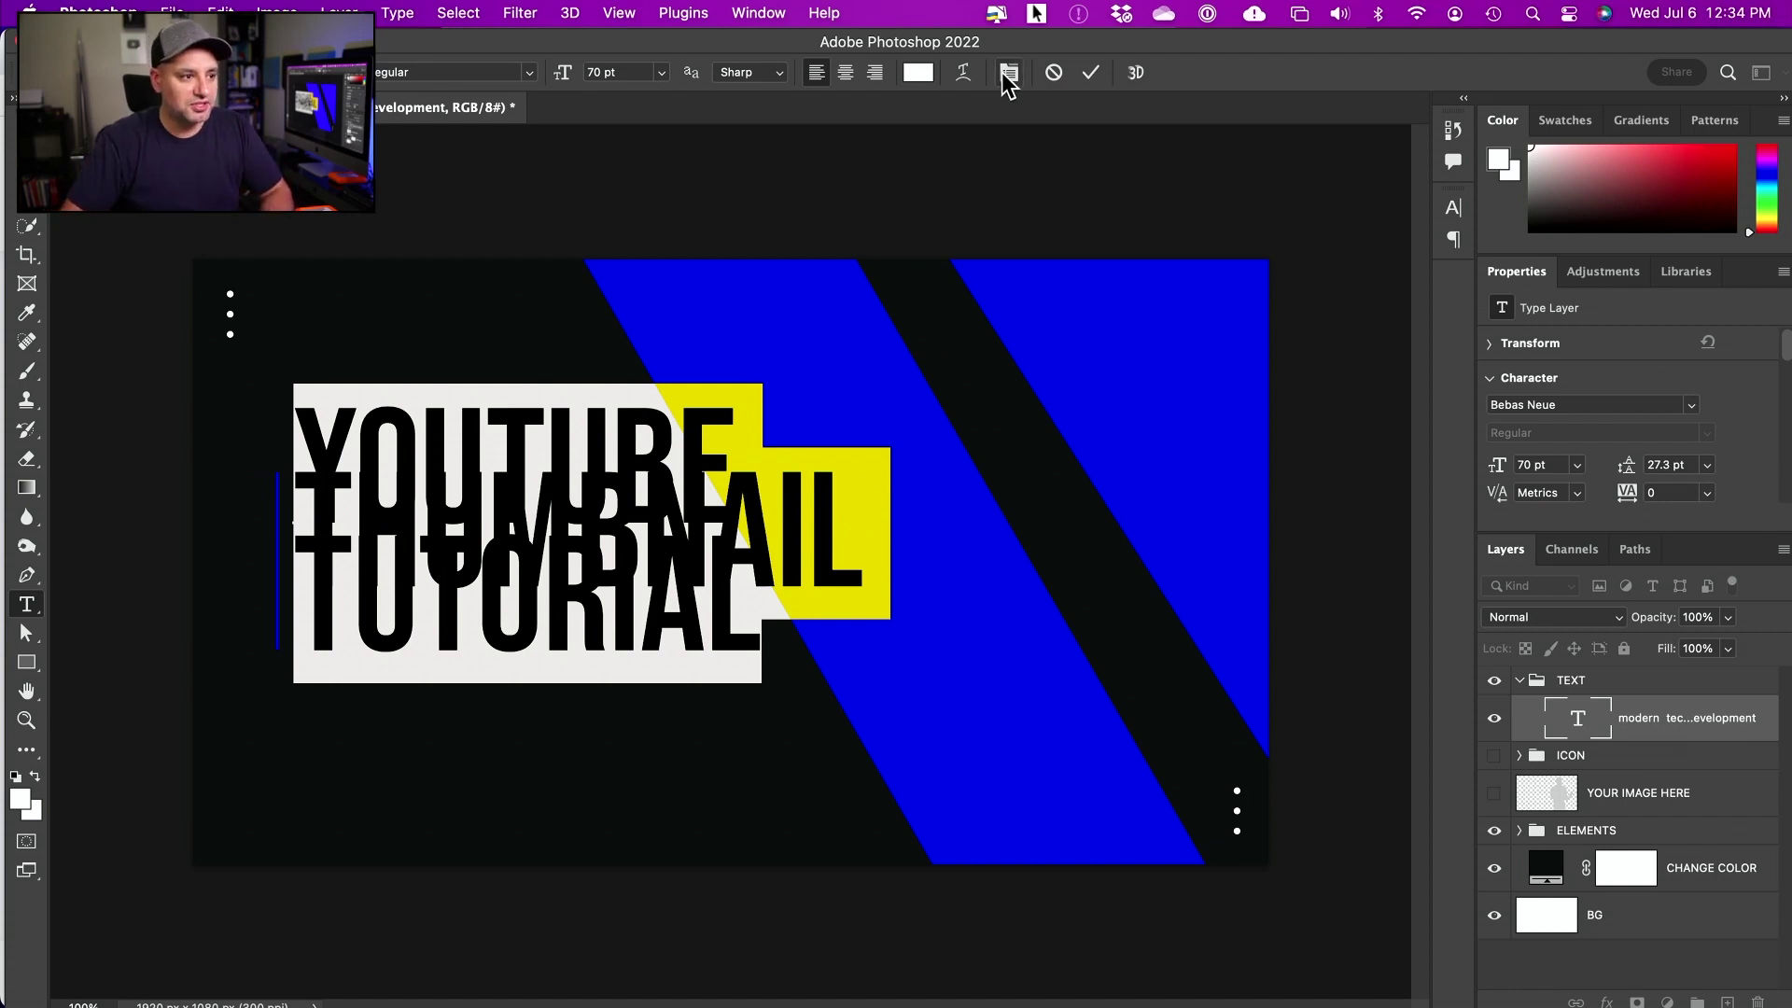
# Step: Set the title's leading to 60 pt in the Character panel and commit the text
pyautogui.click(1008, 74)
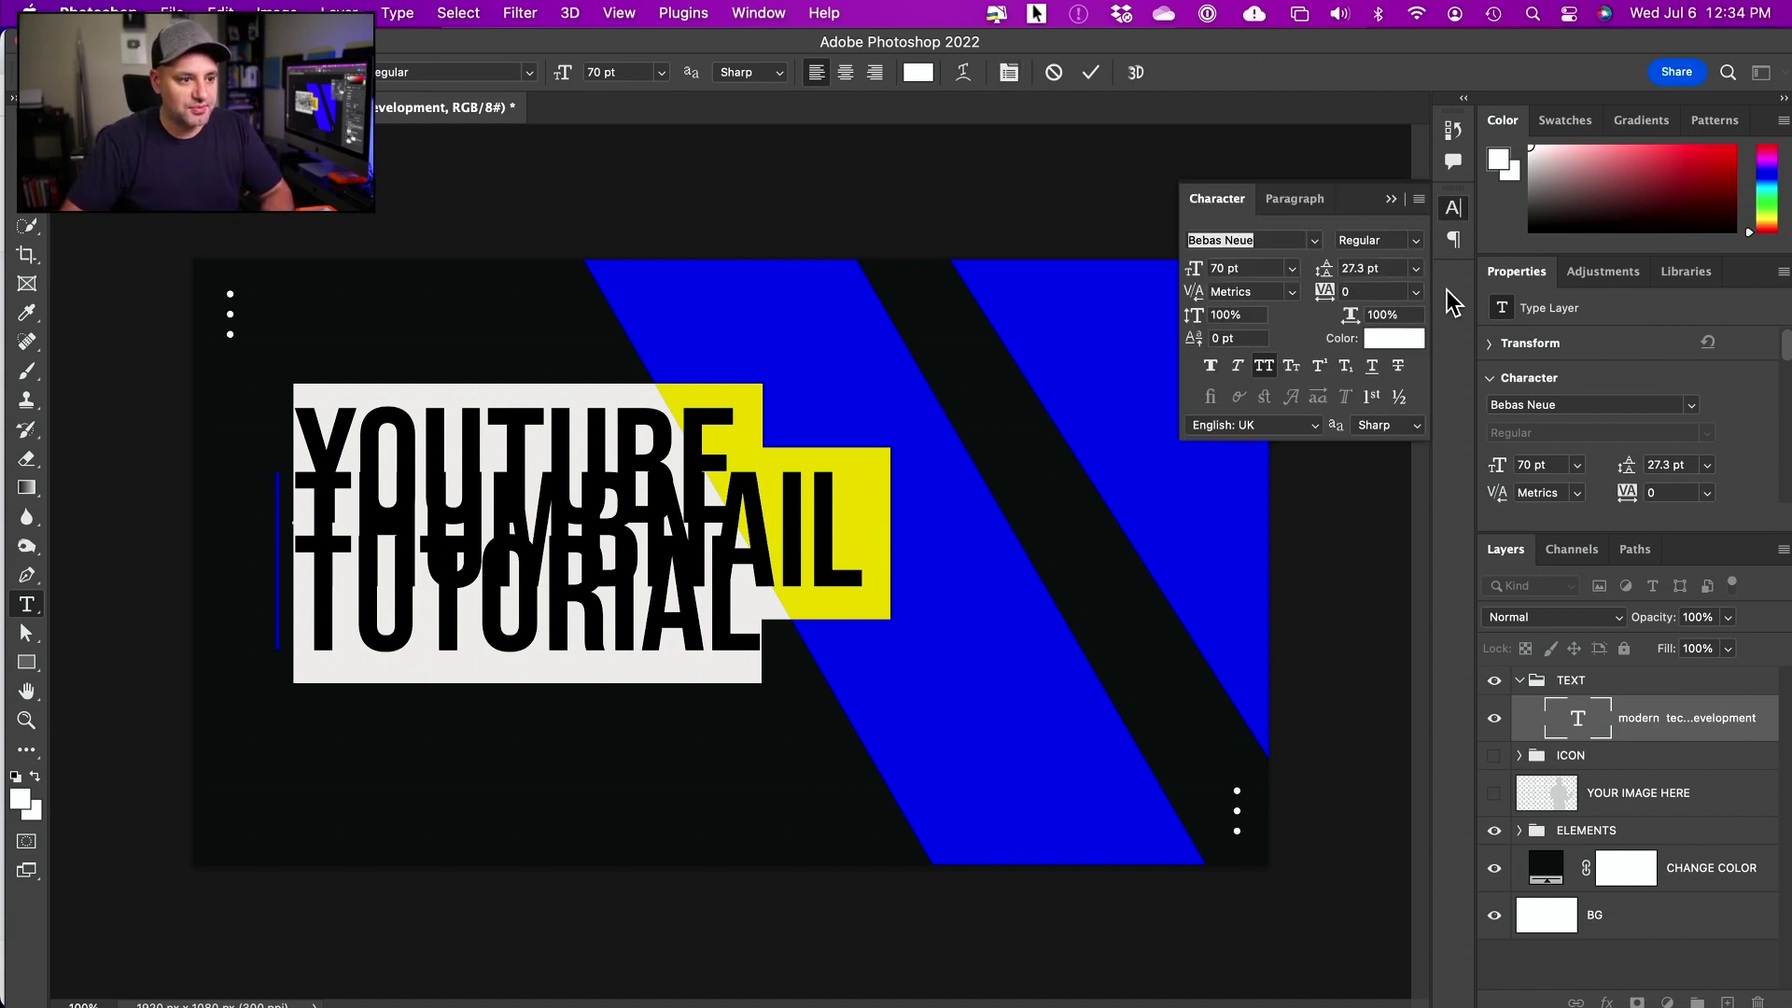
pyautogui.moveTo(1324, 271); pyautogui.dragTo(1365, 273)
pyautogui.press('Return')
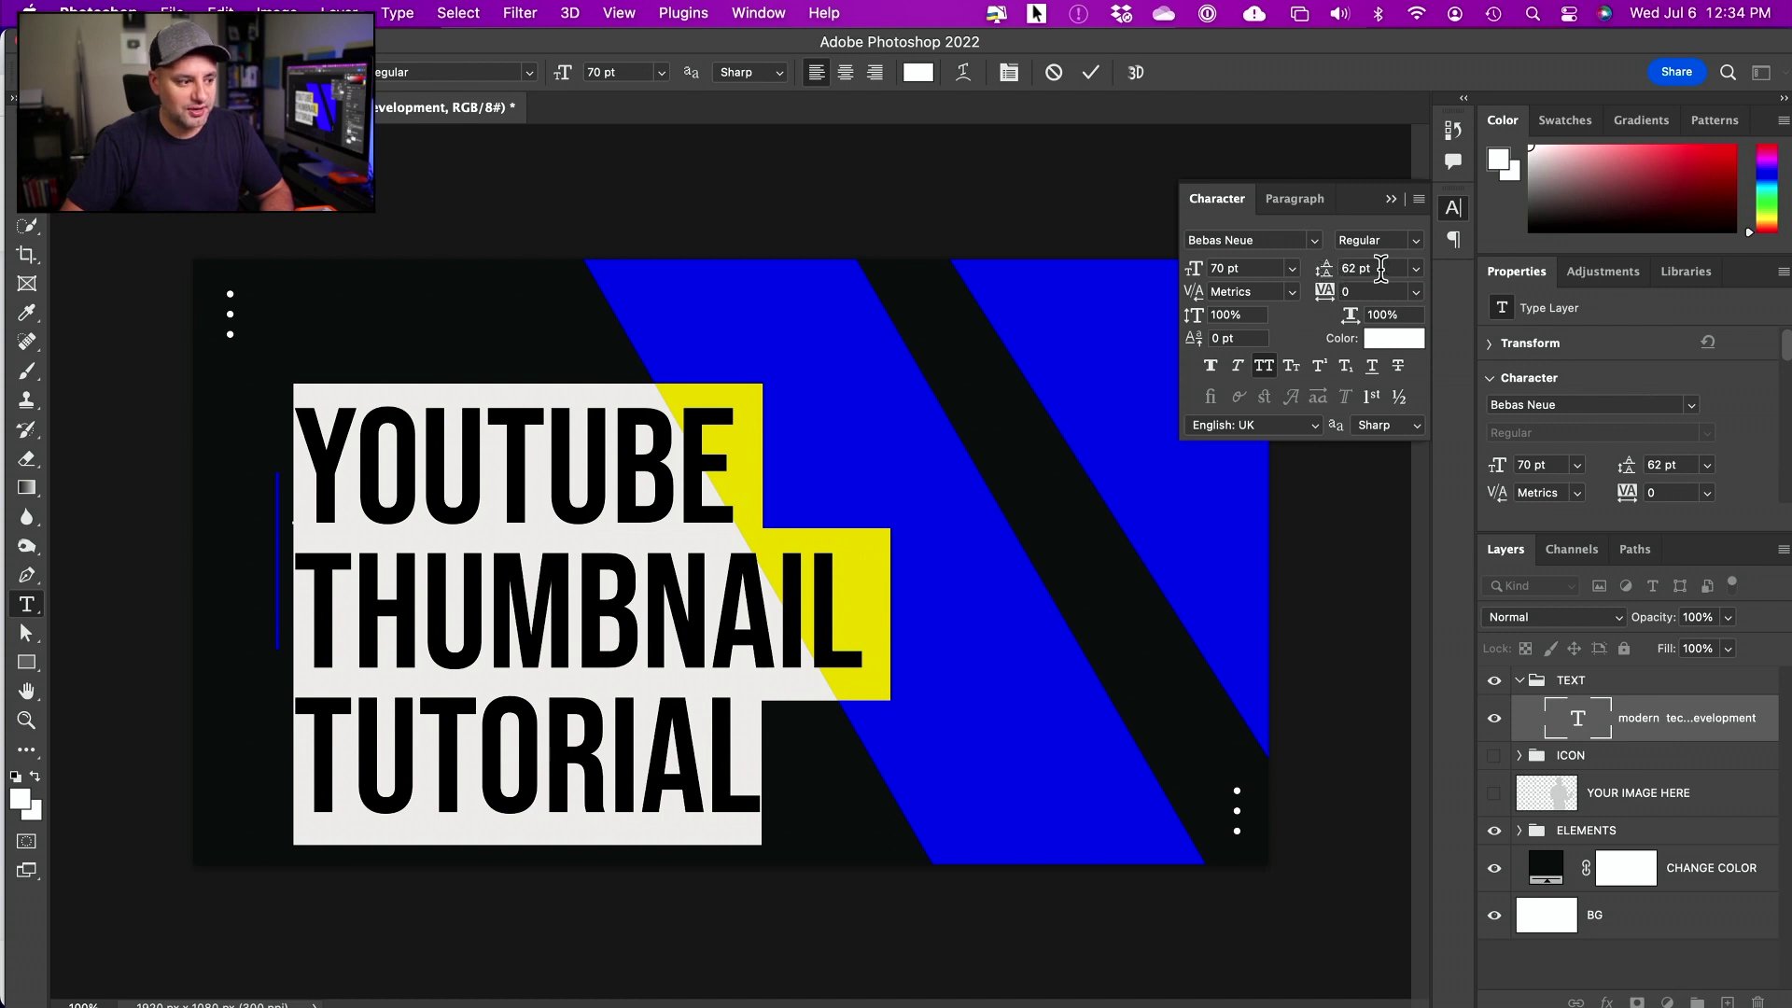
pyautogui.click(1380, 269)
pyautogui.write('6')
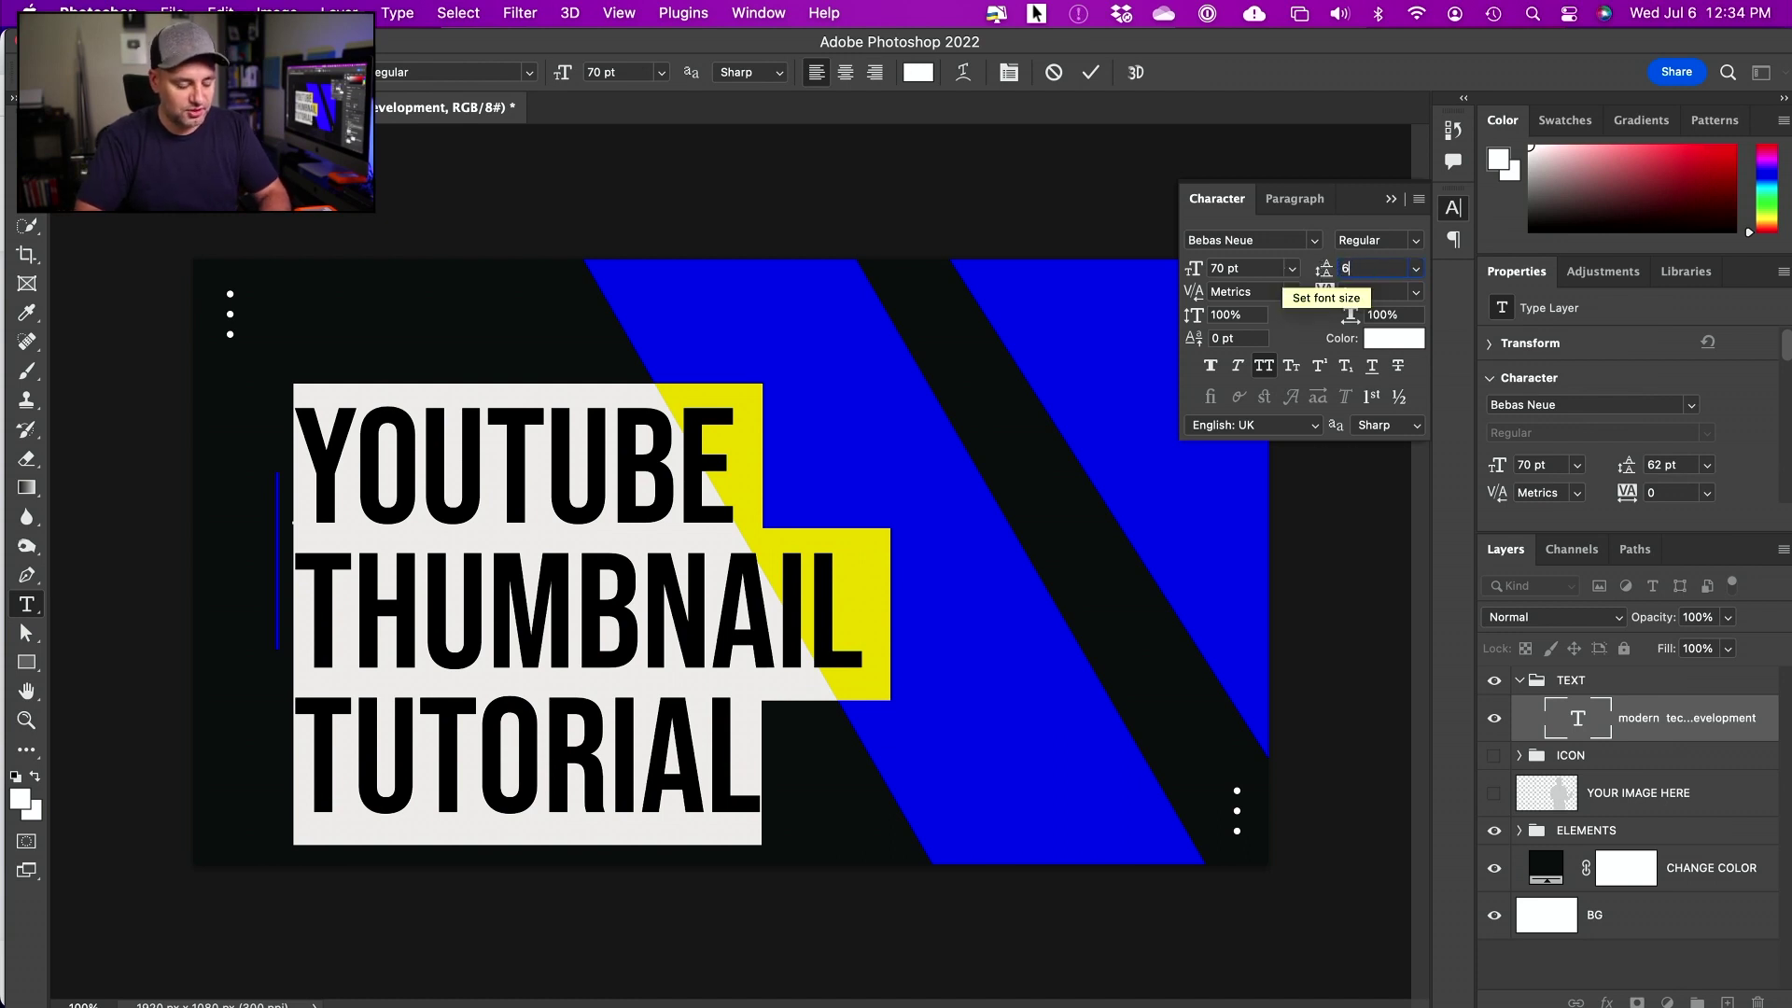
pyautogui.write('0')
pyautogui.press('Return')
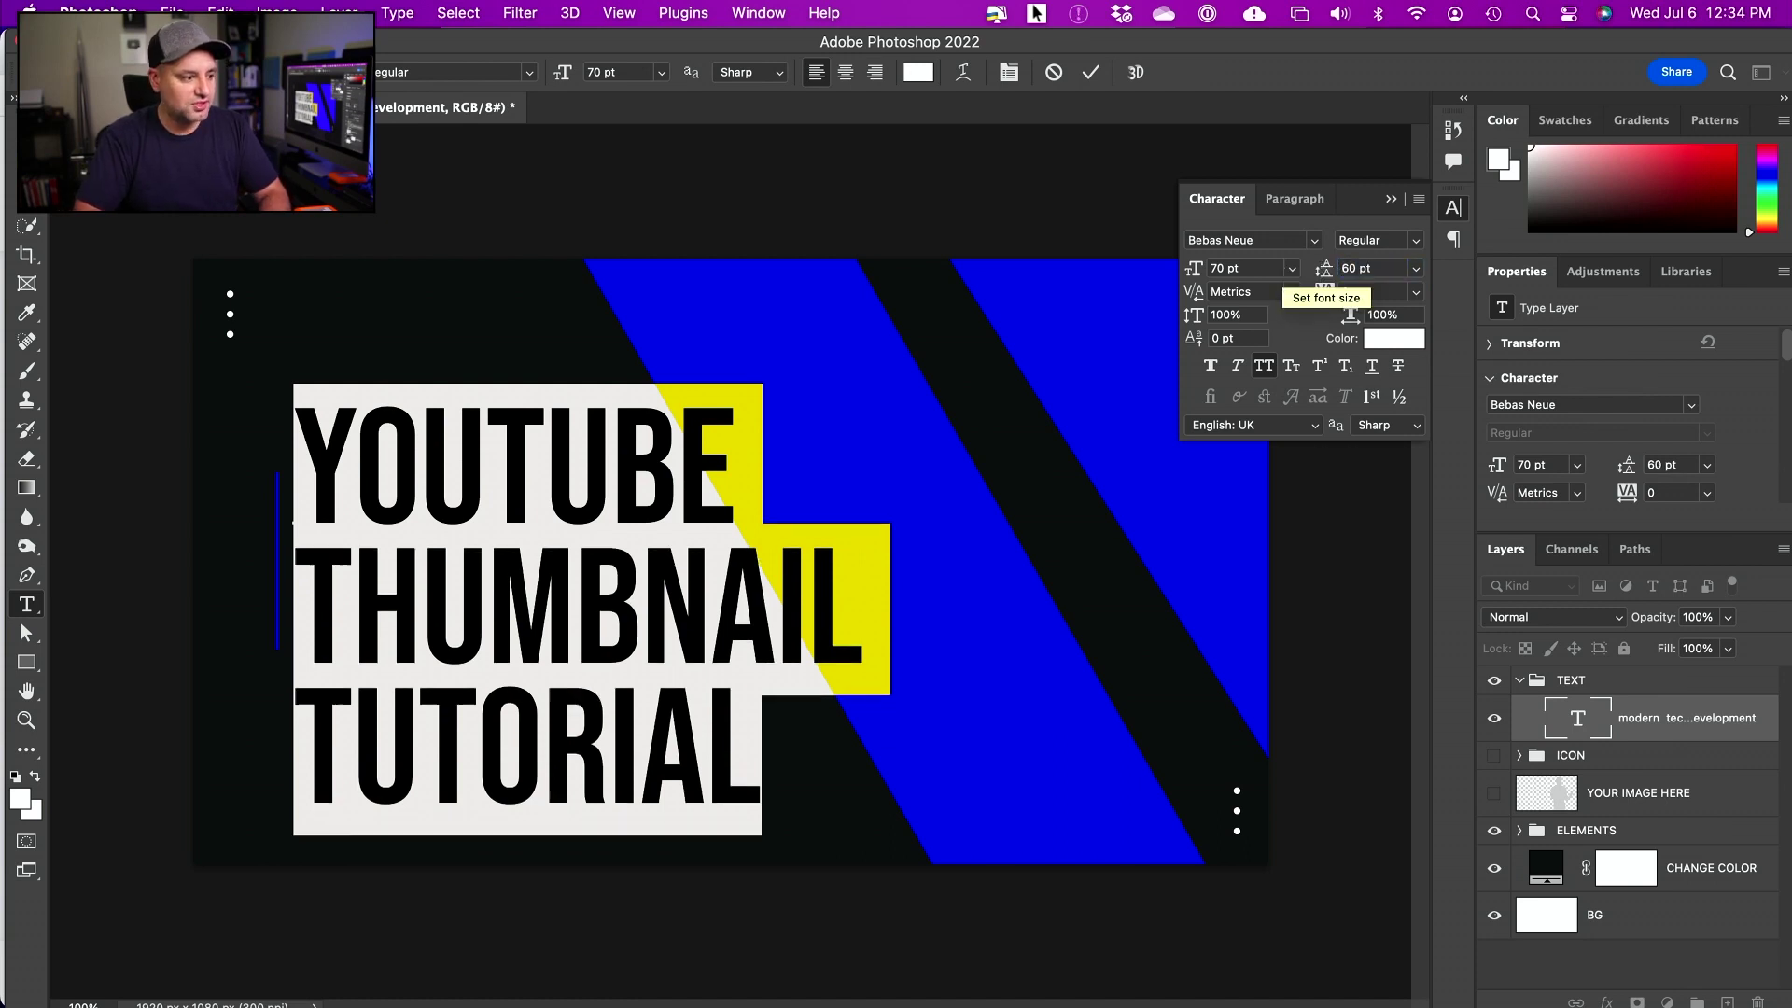
pyautogui.click(1094, 73)
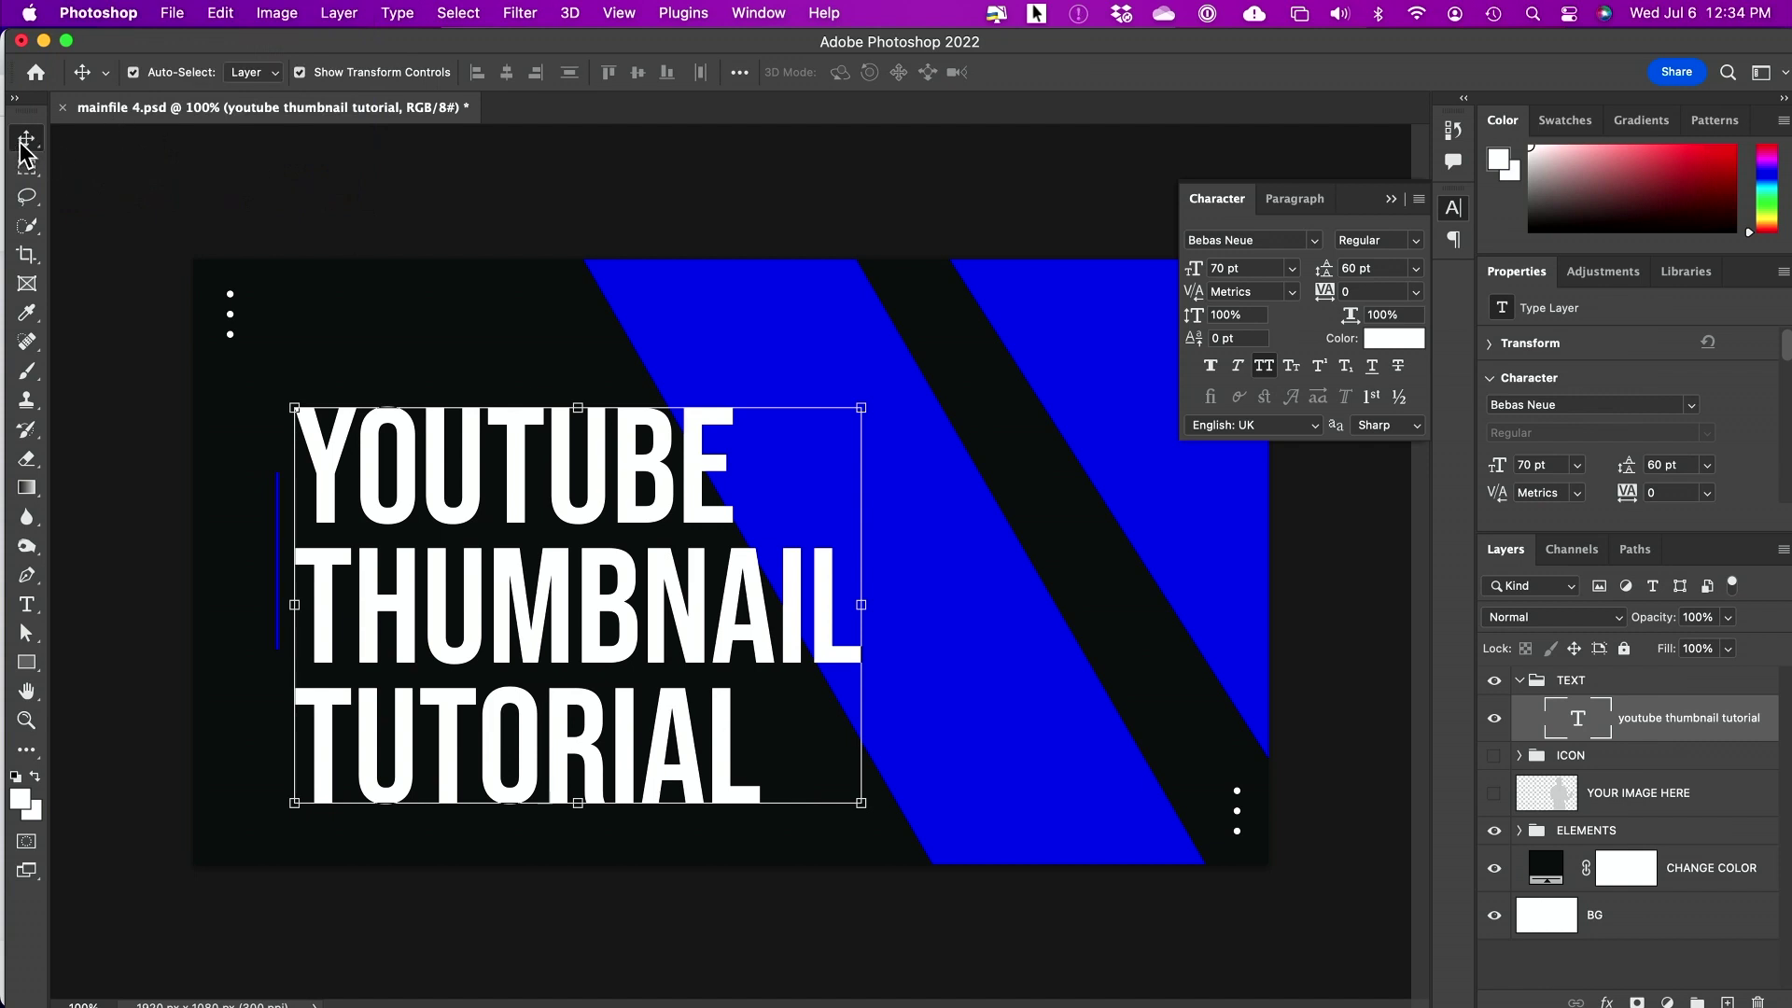
# Step: Move the title block slightly higher, close the Character panel, keep the placeholder person hidden
pyautogui.moveTo(472, 468); pyautogui.dragTo(480, 399)
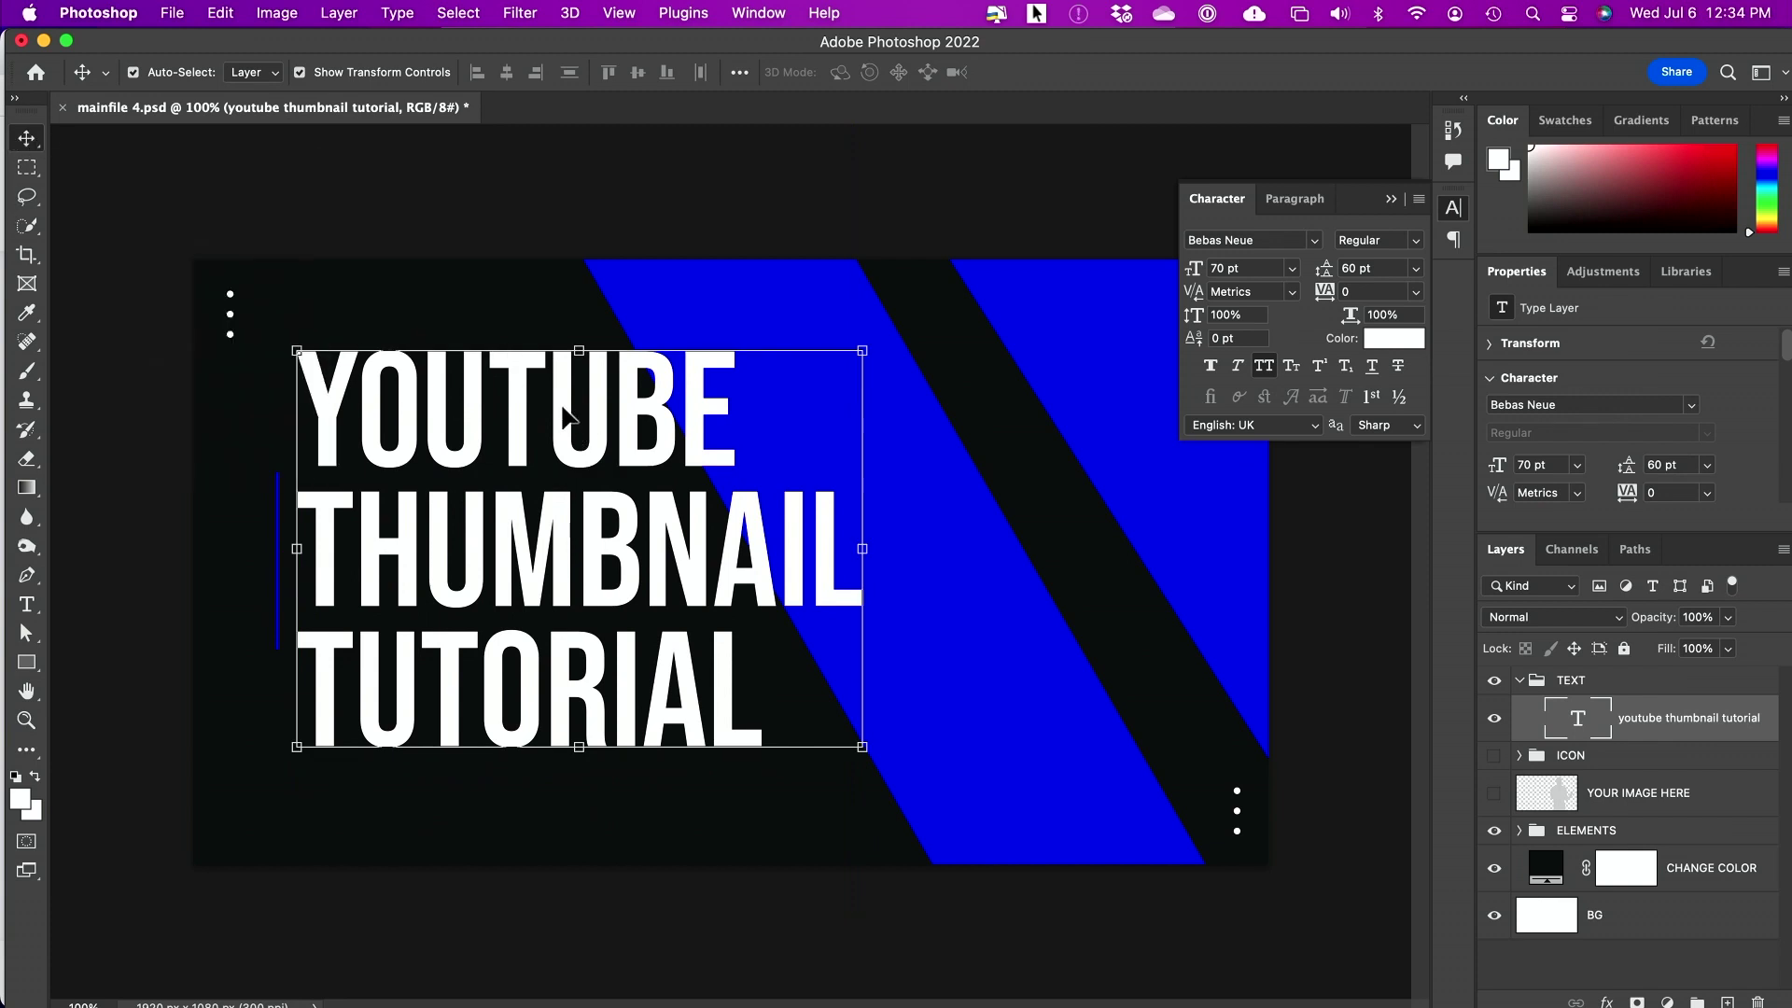
pyautogui.moveTo(562, 415); pyautogui.dragTo(565, 426)
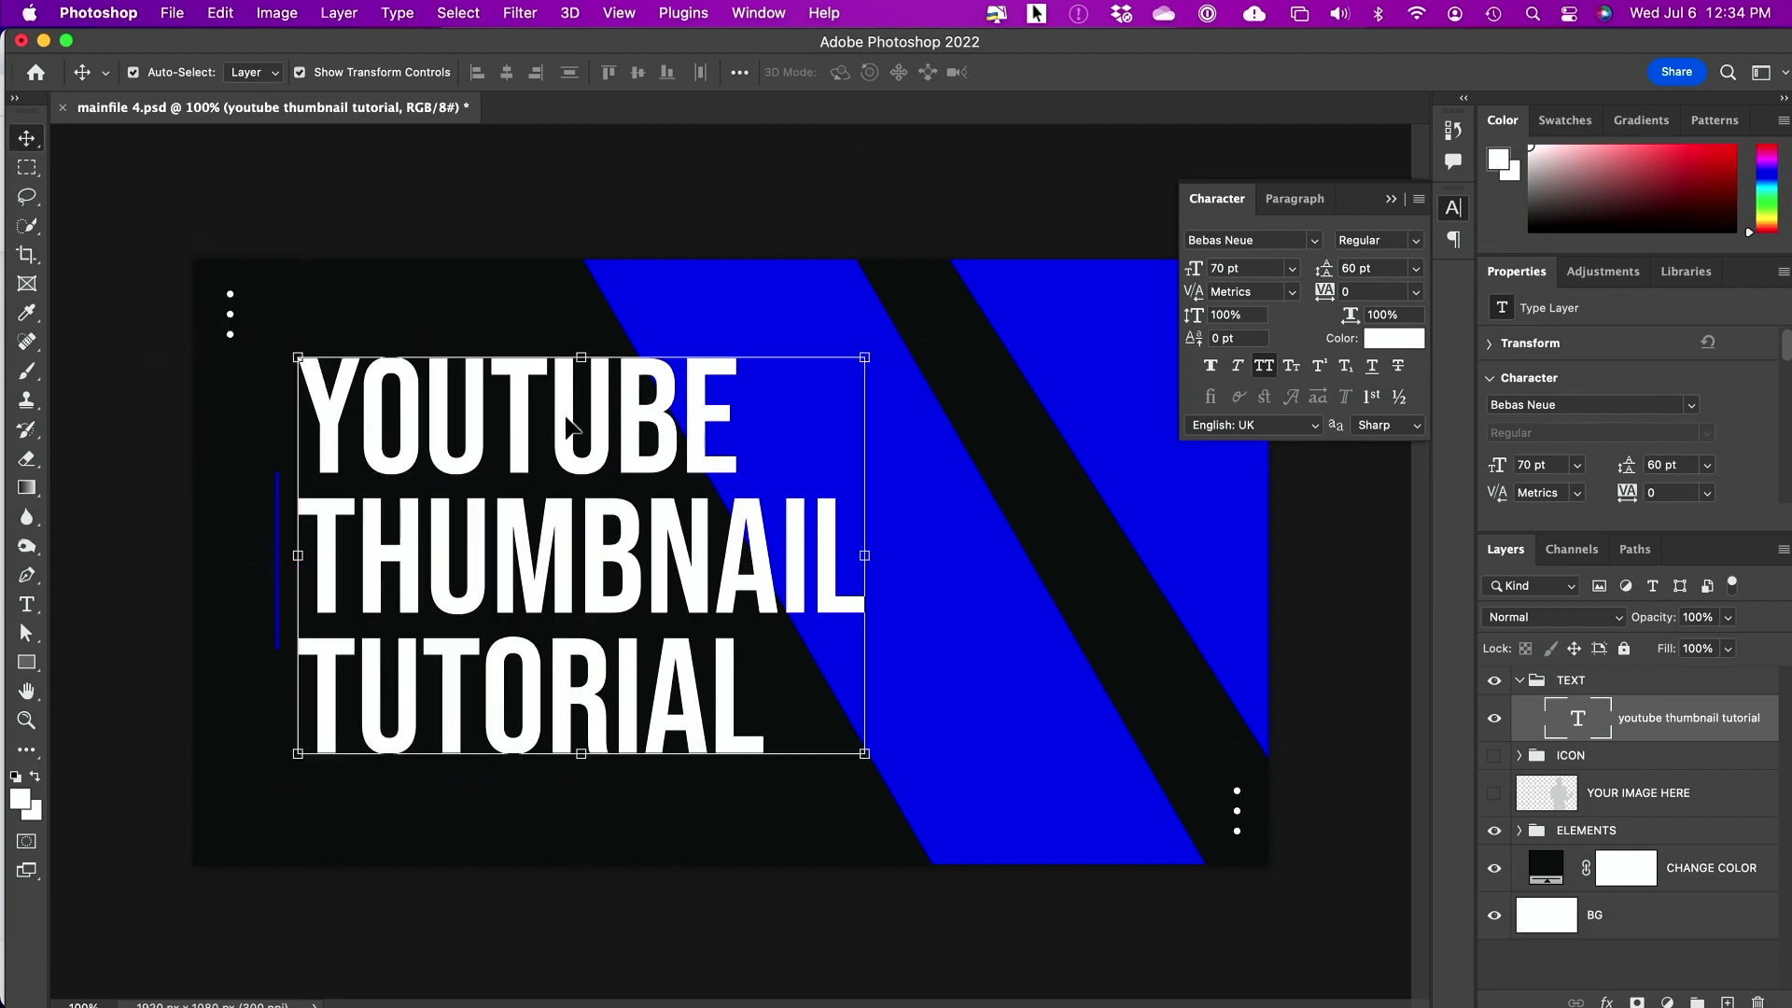
pyautogui.click(1391, 199)
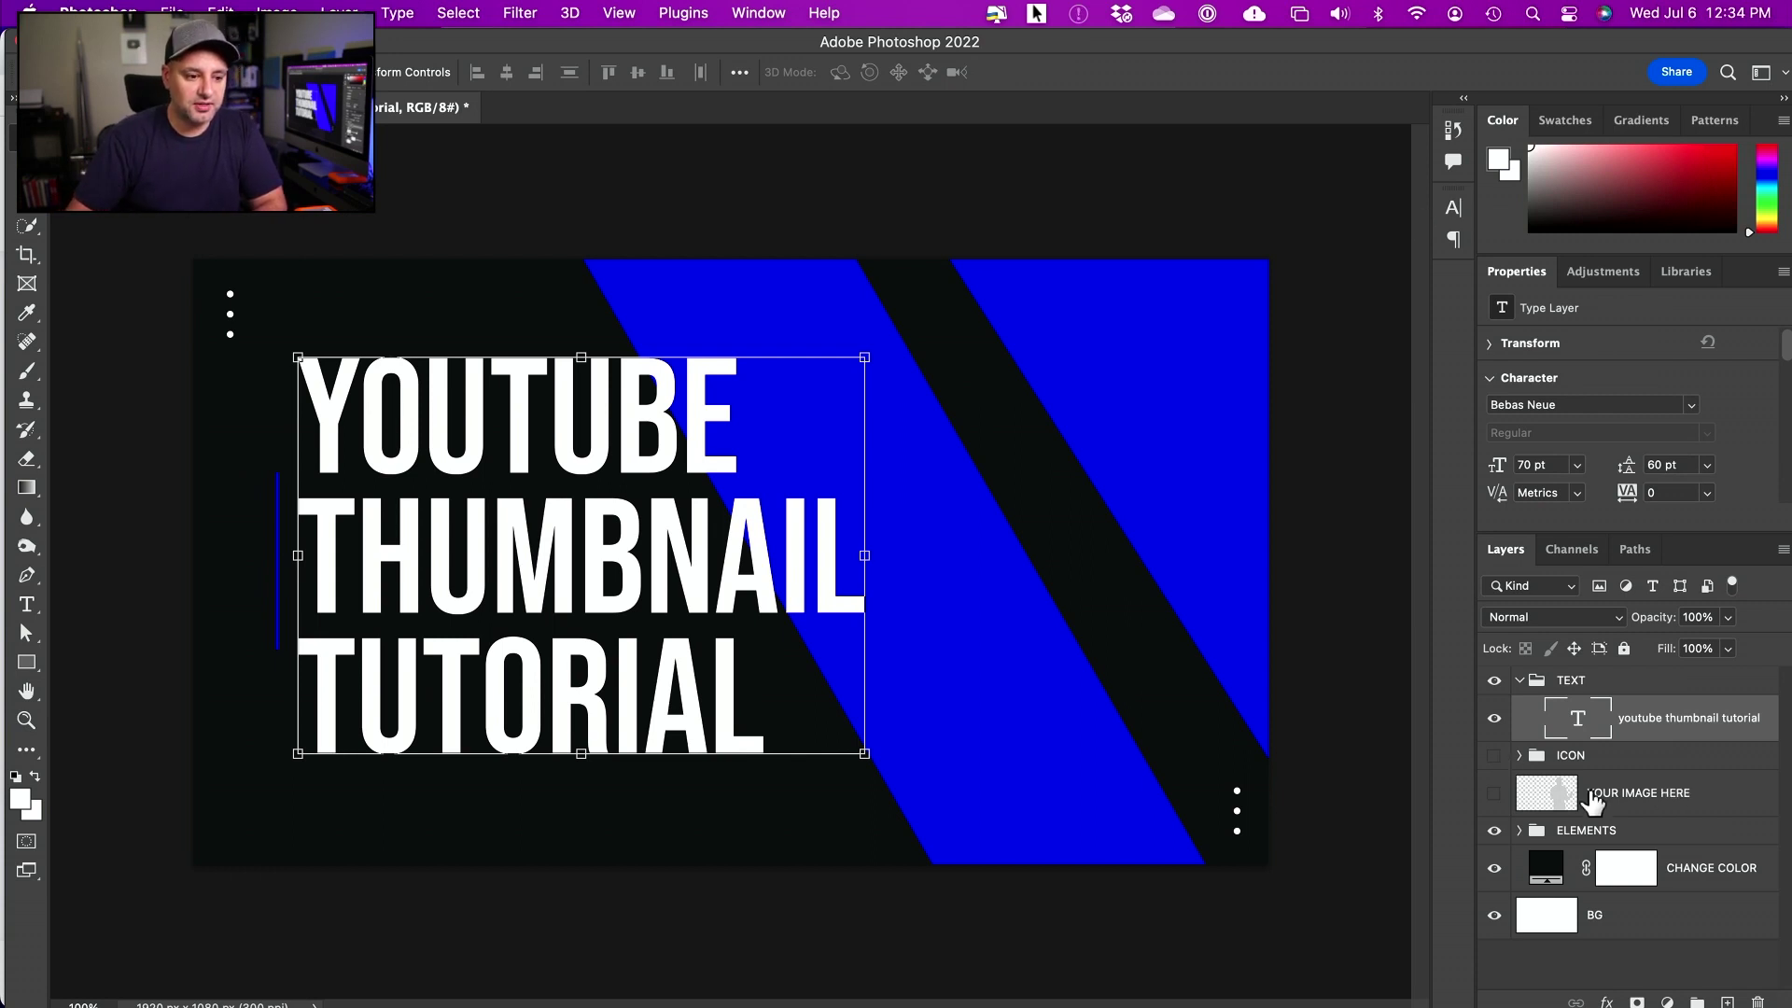
pyautogui.click(1494, 793)
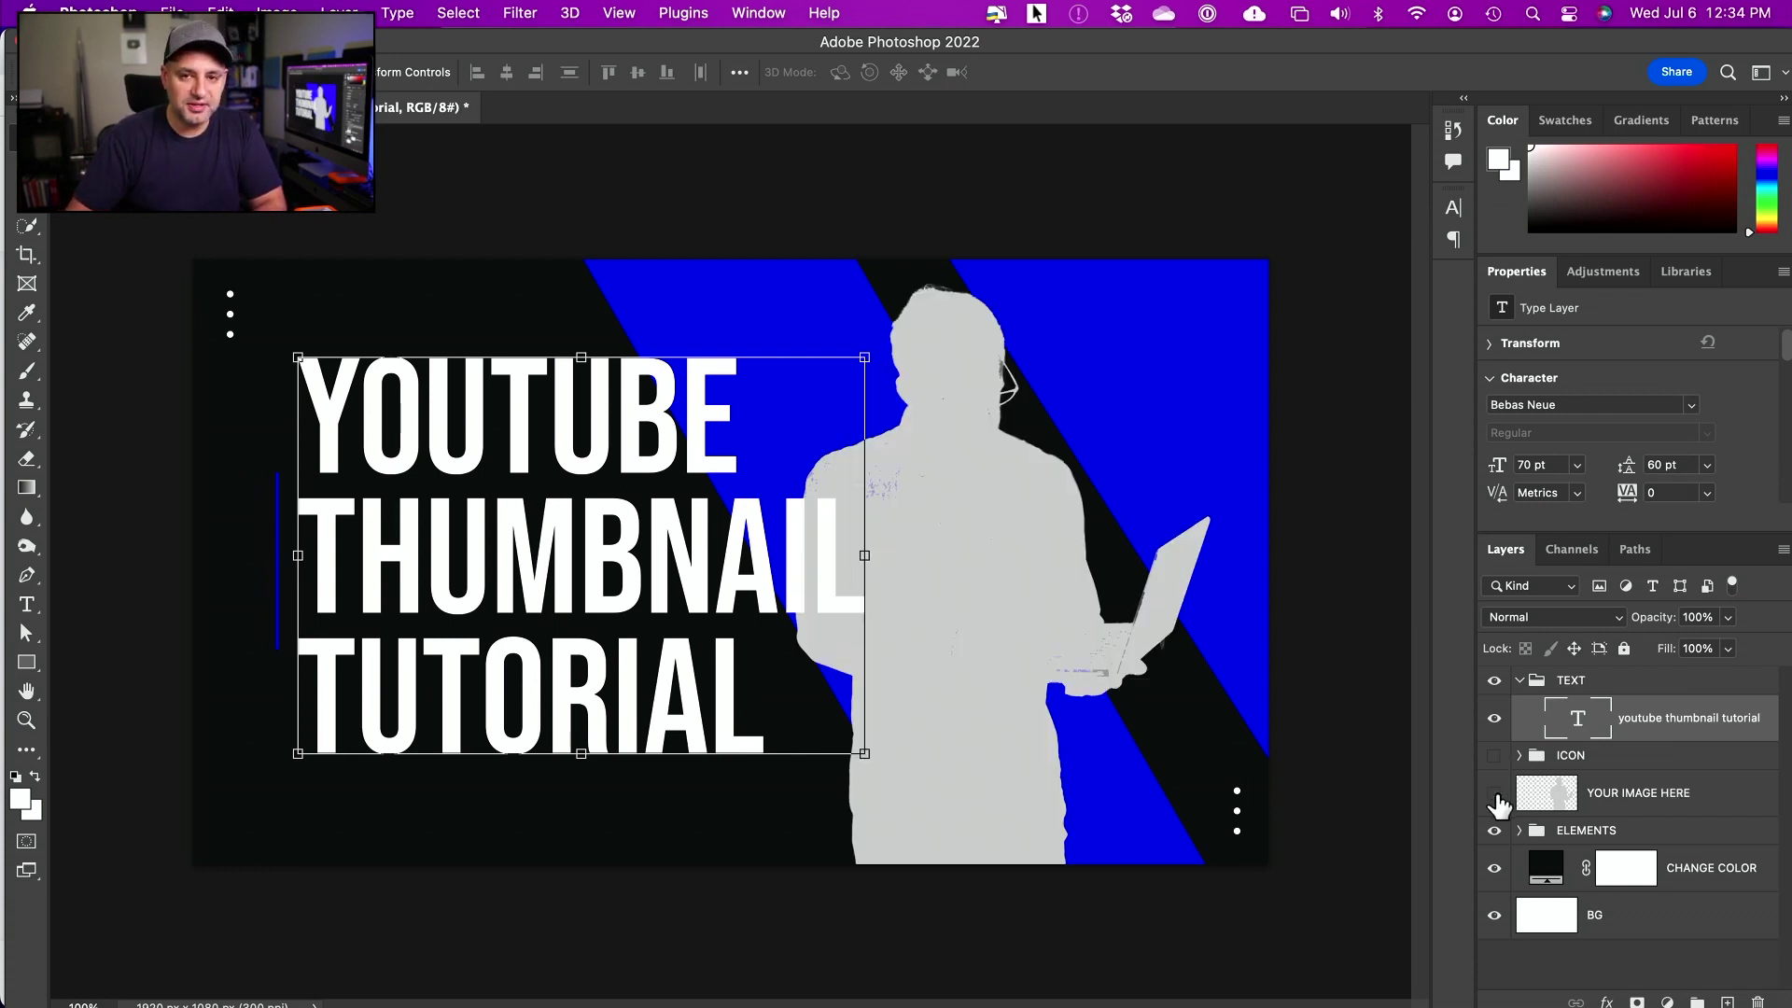
pyautogui.click(1494, 793)
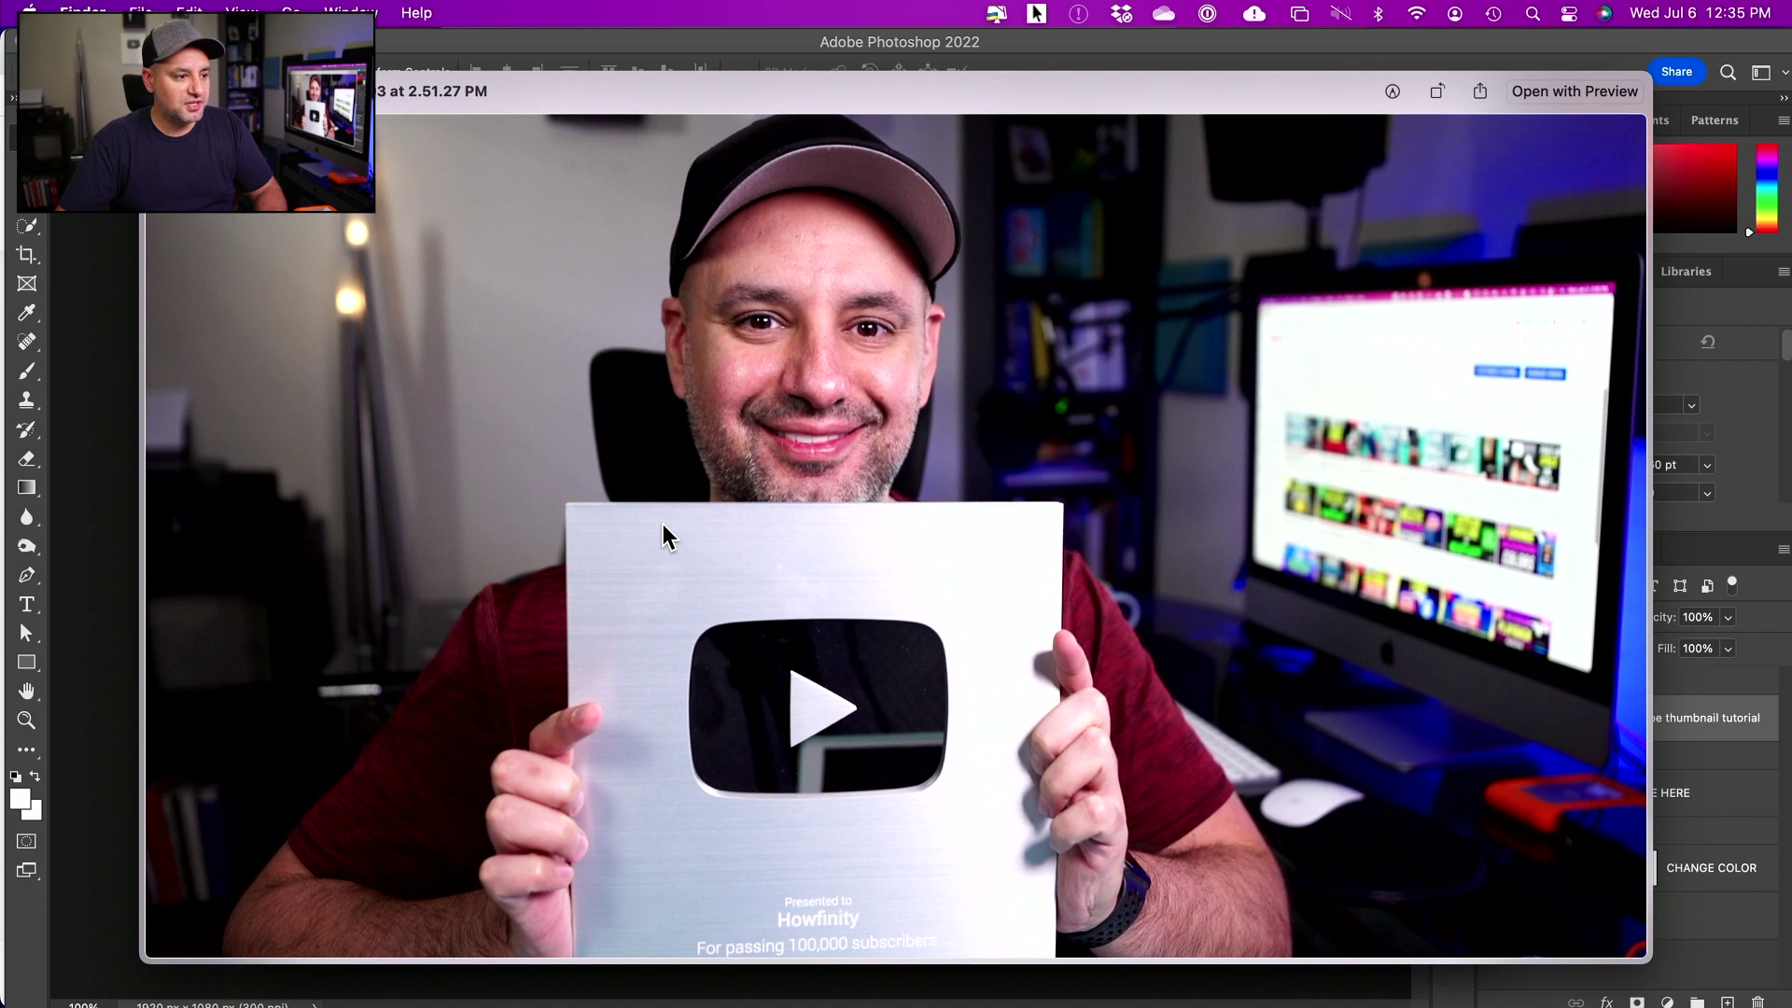
# Step: Open 'Screen Shot 2022-01-03 at 2.51.27 PM.png' from Finder in Adobe Photoshop 2022
pyautogui.press('space')
pyautogui.rightClick(660, 541)
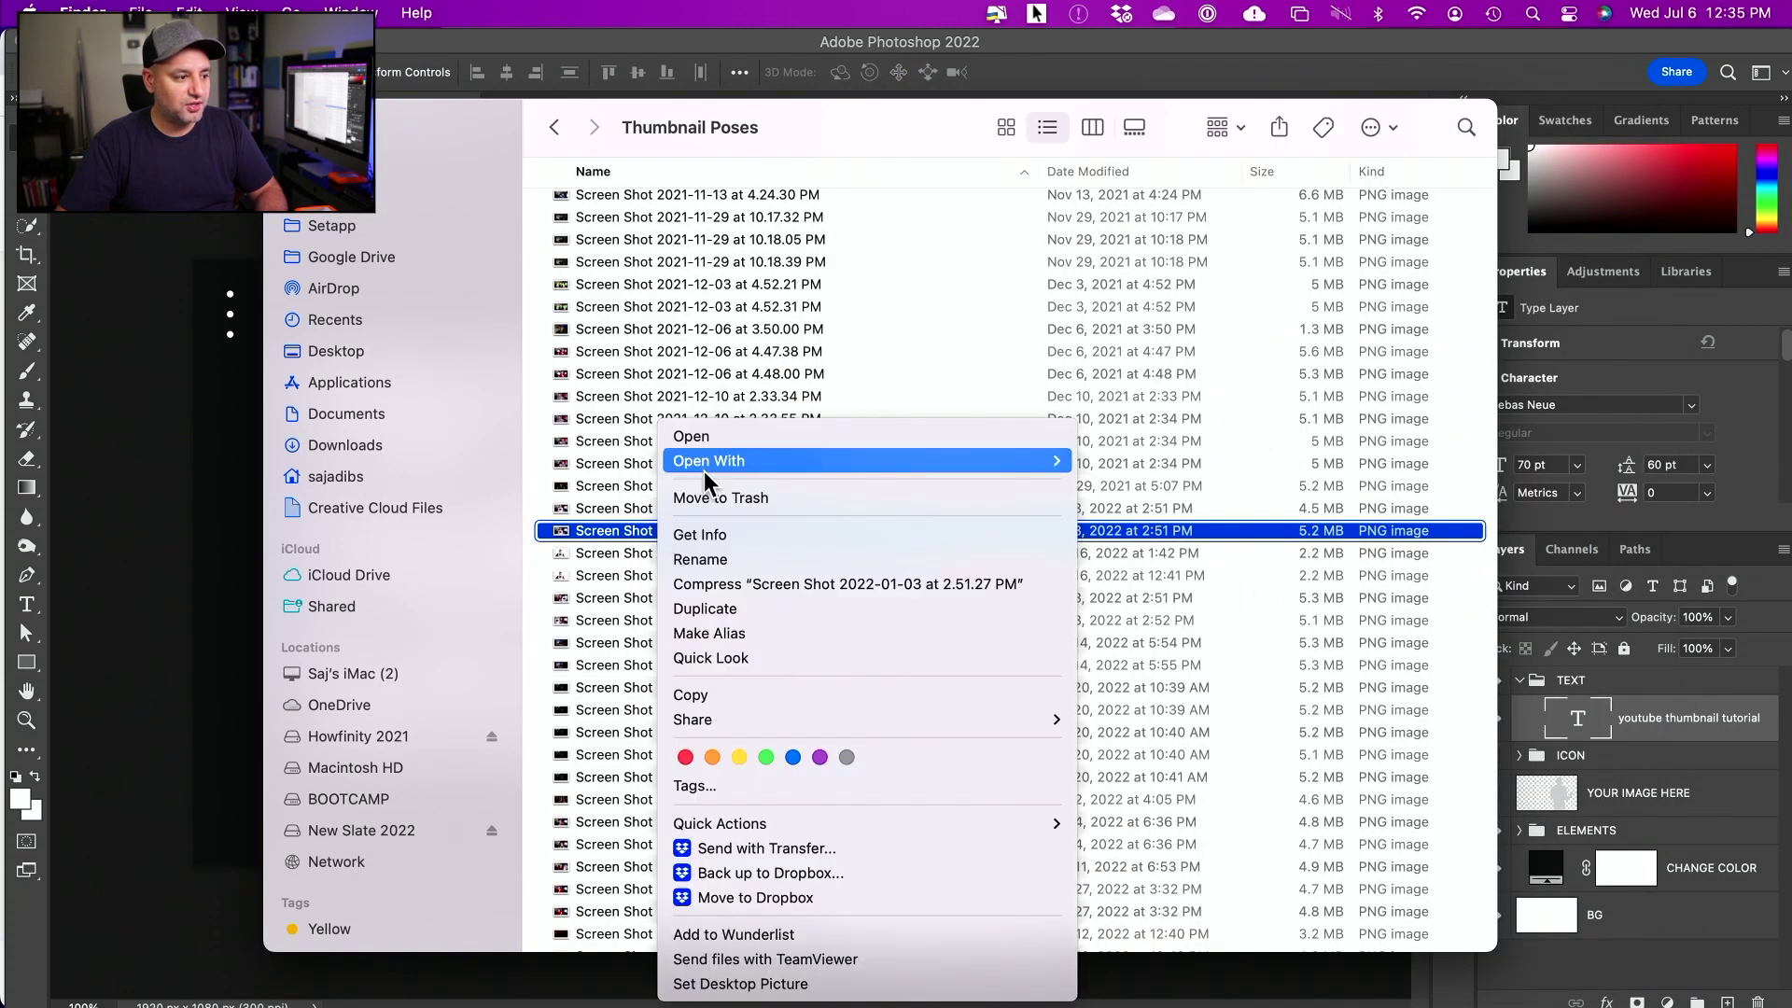
pyautogui.moveTo(711, 463)
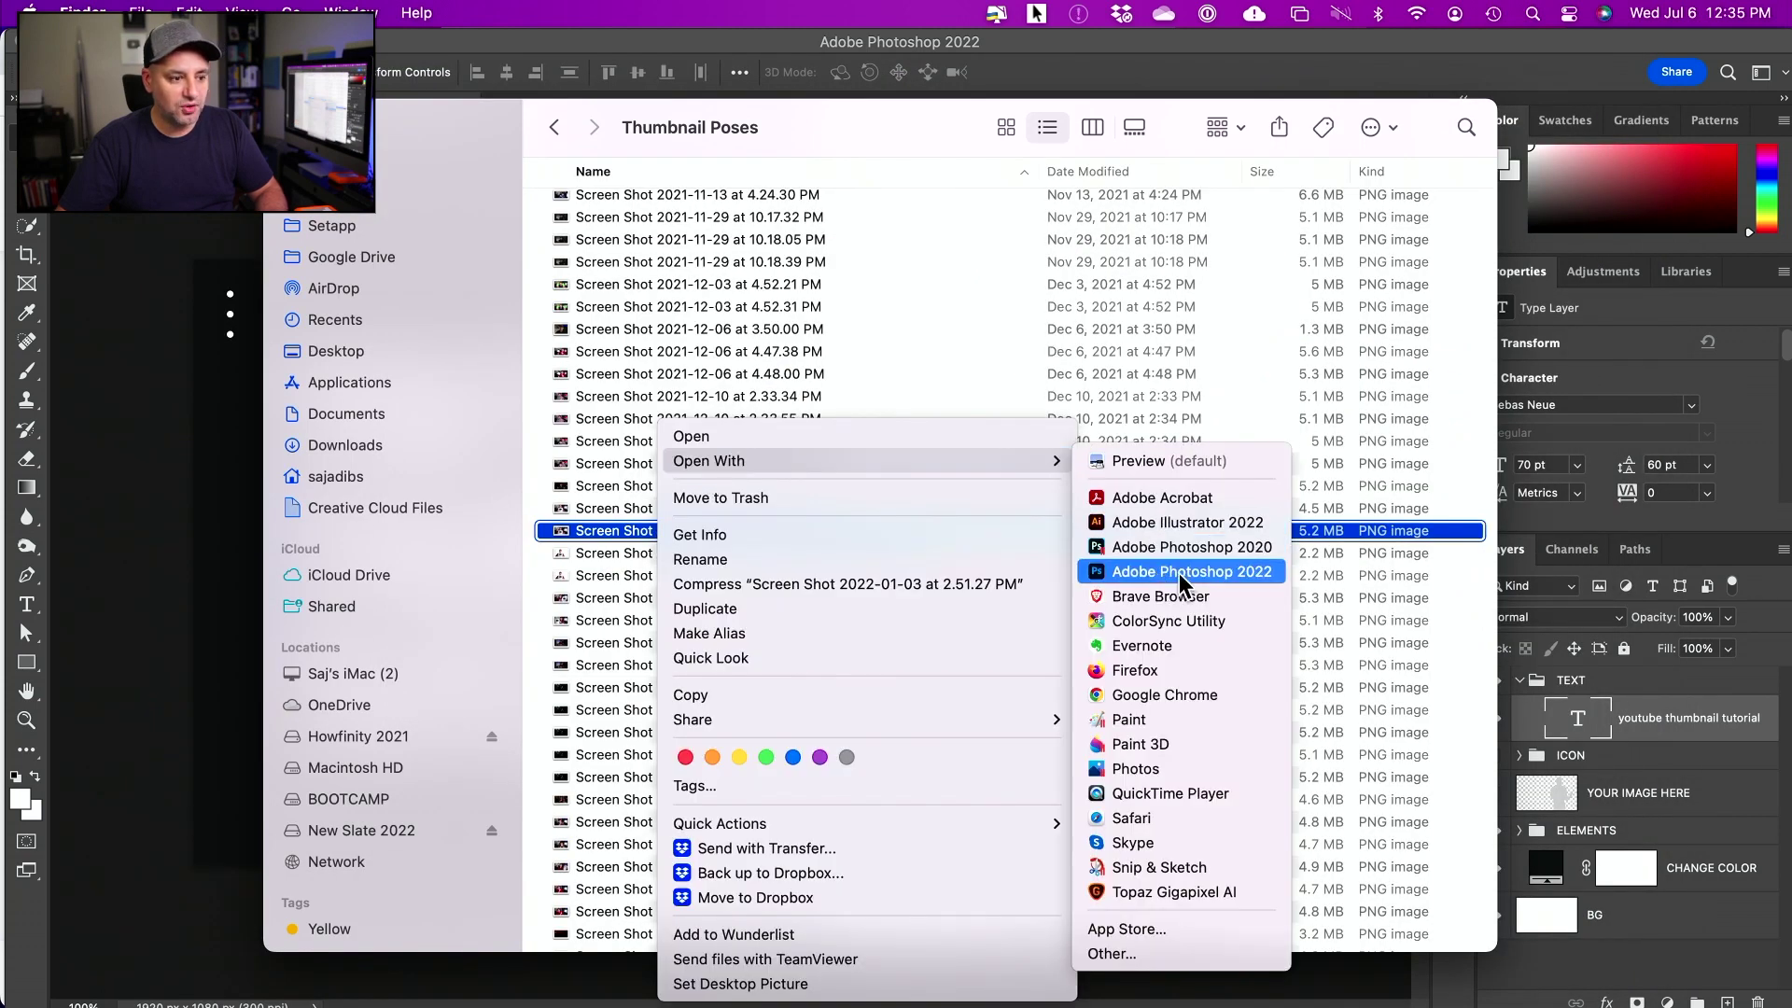
pyautogui.click(1209, 573)
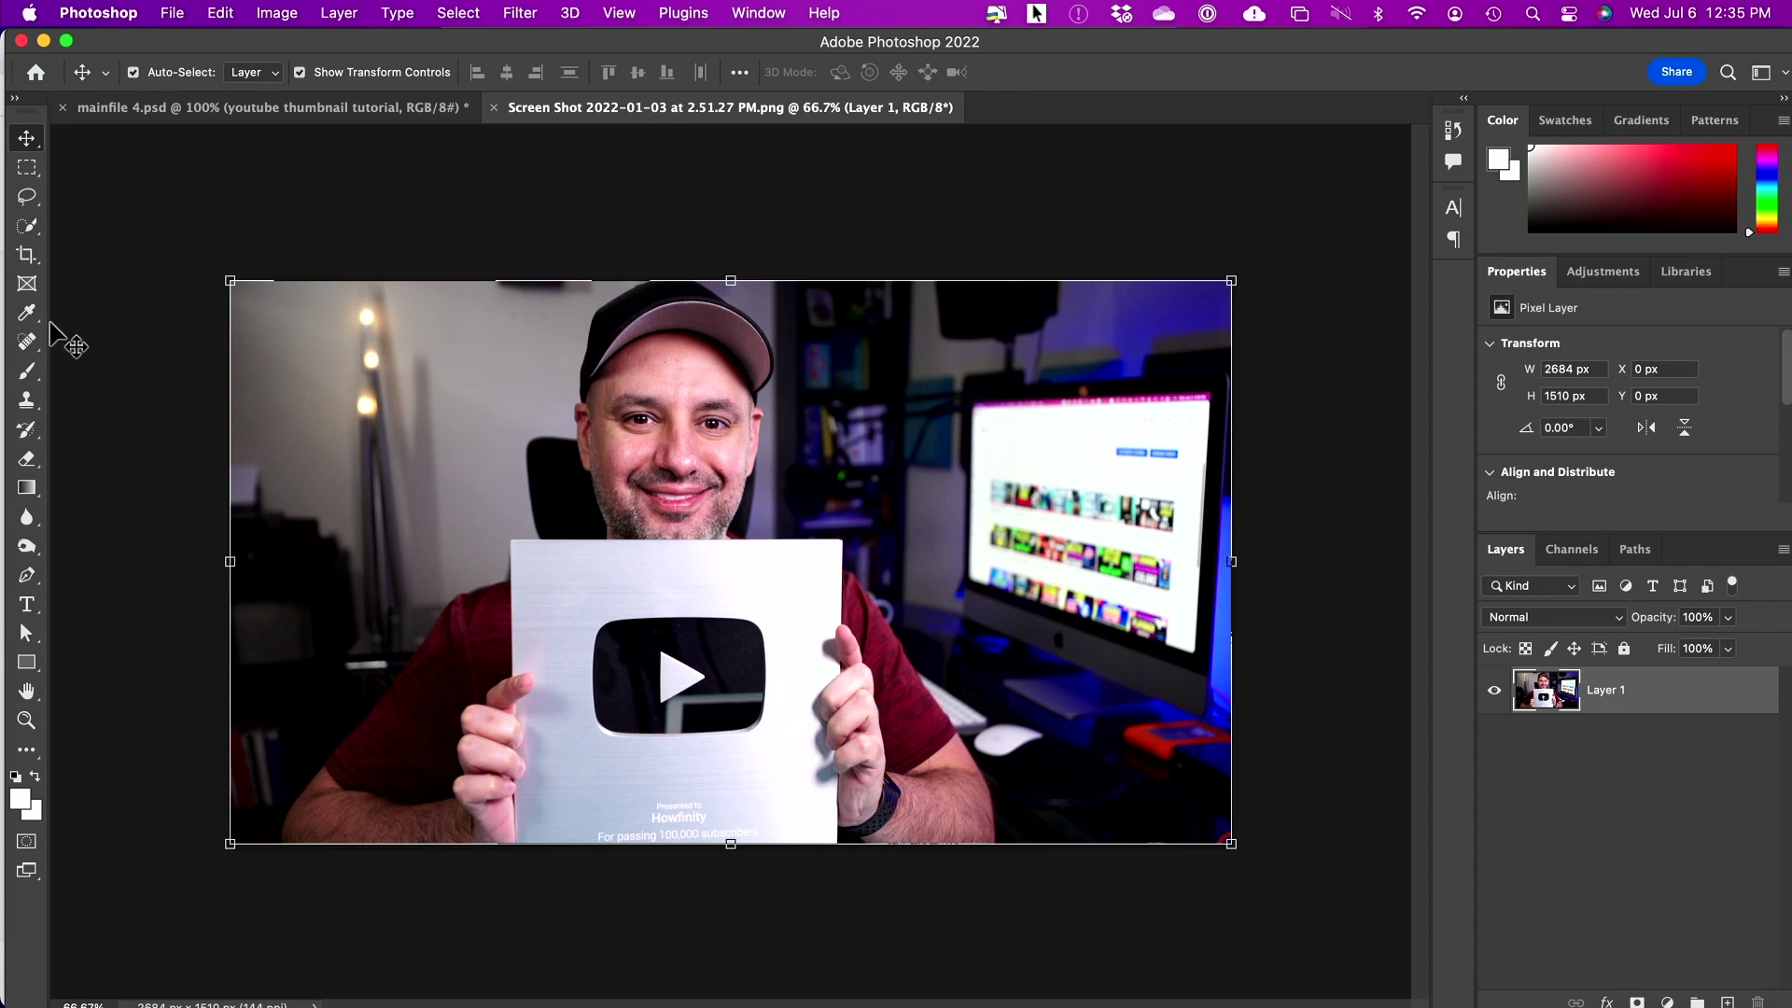
# Step: Copy the man and plaque onto Layer 2 using Select Subject, hiding the original photo layer
pyautogui.click(28, 230)
pyautogui.rightClick(28, 231)
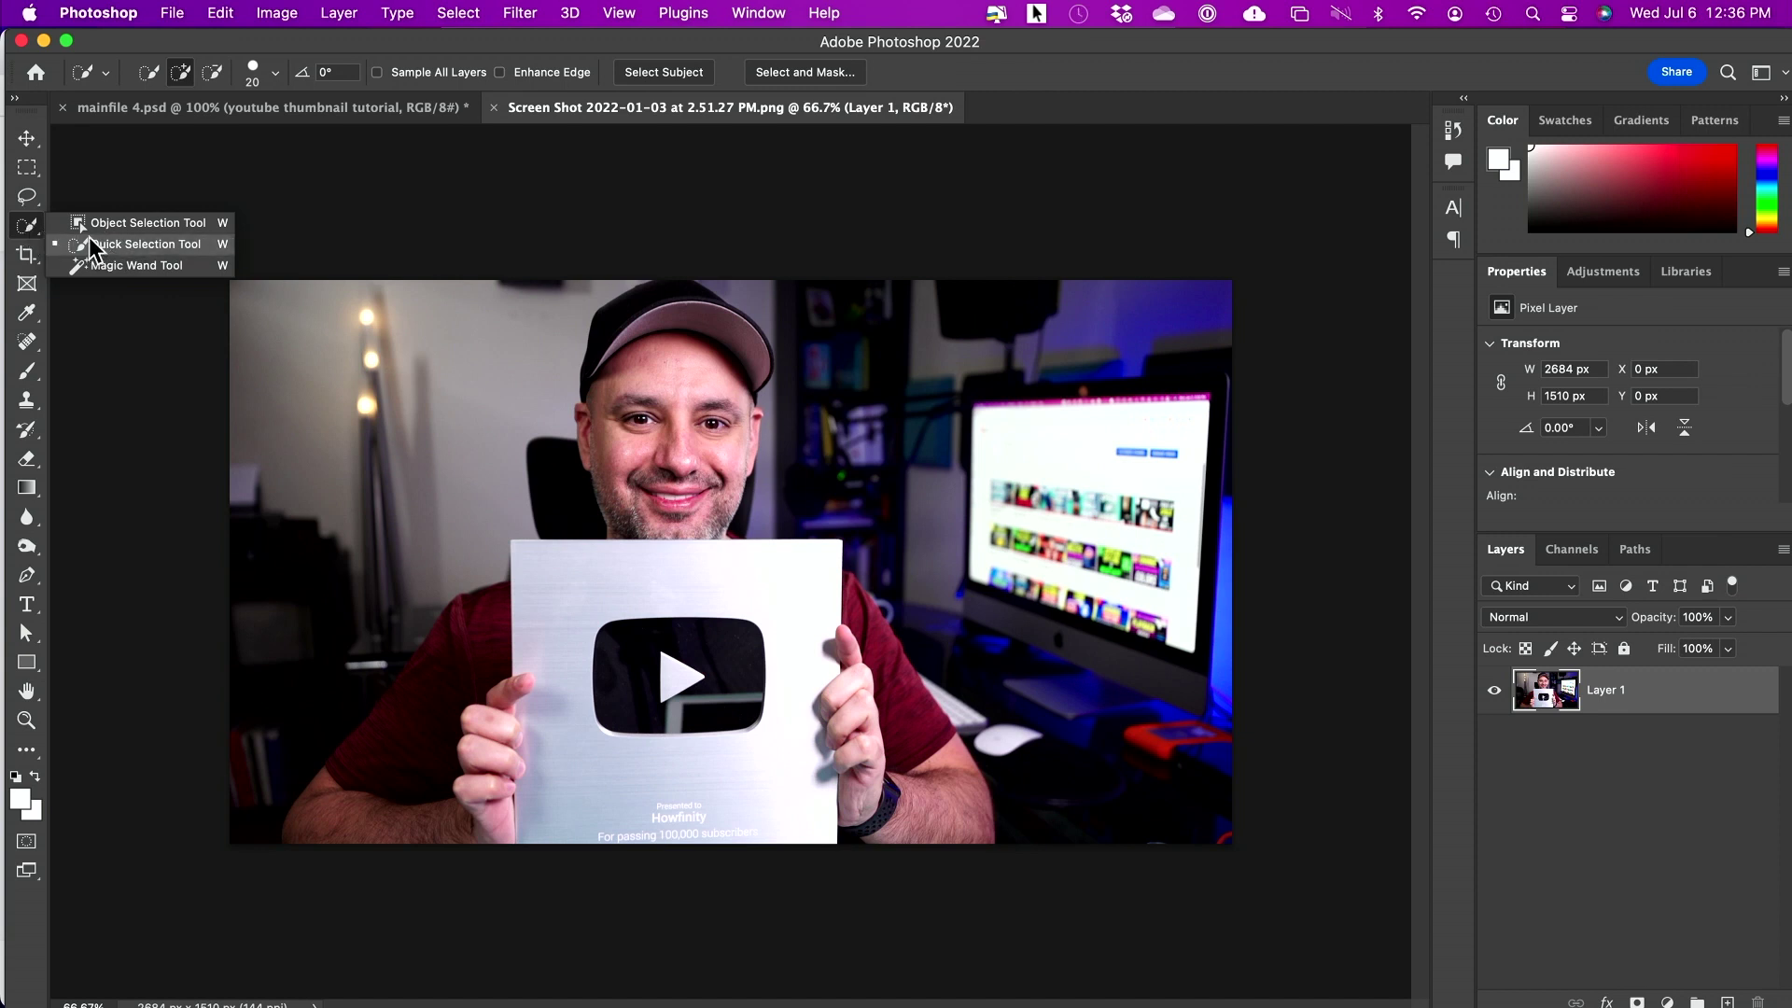
pyautogui.click(149, 225)
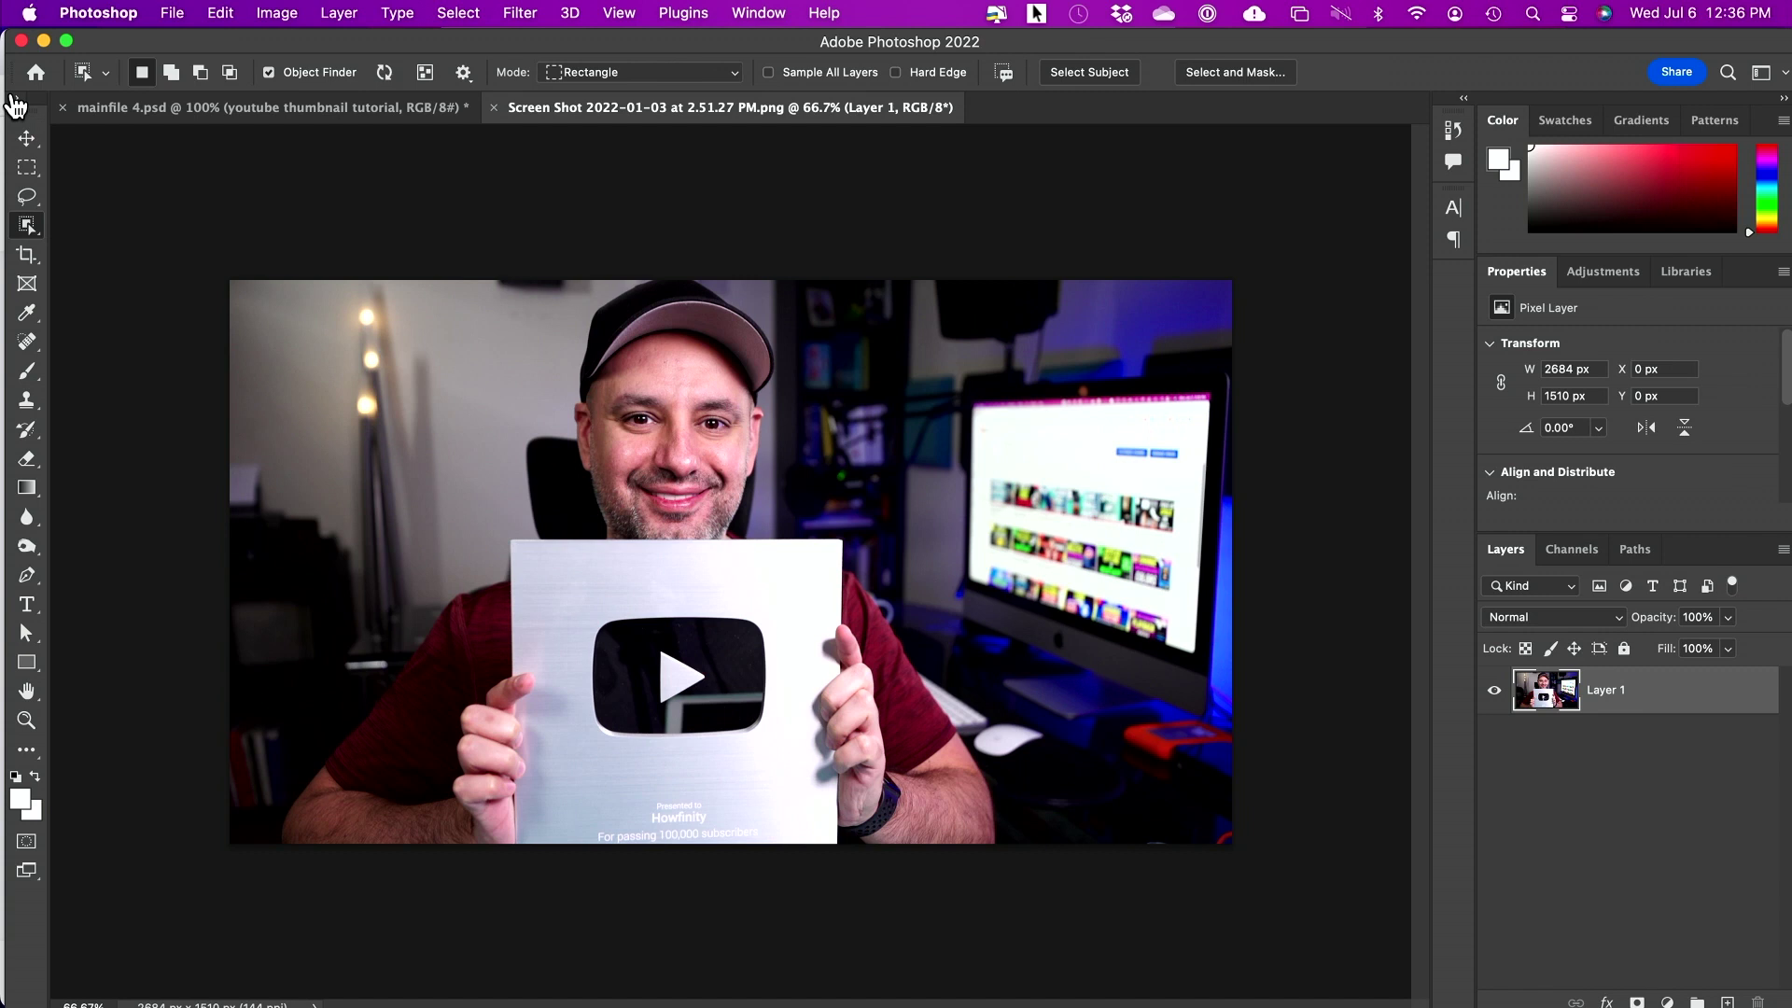
pyautogui.click(14, 97)
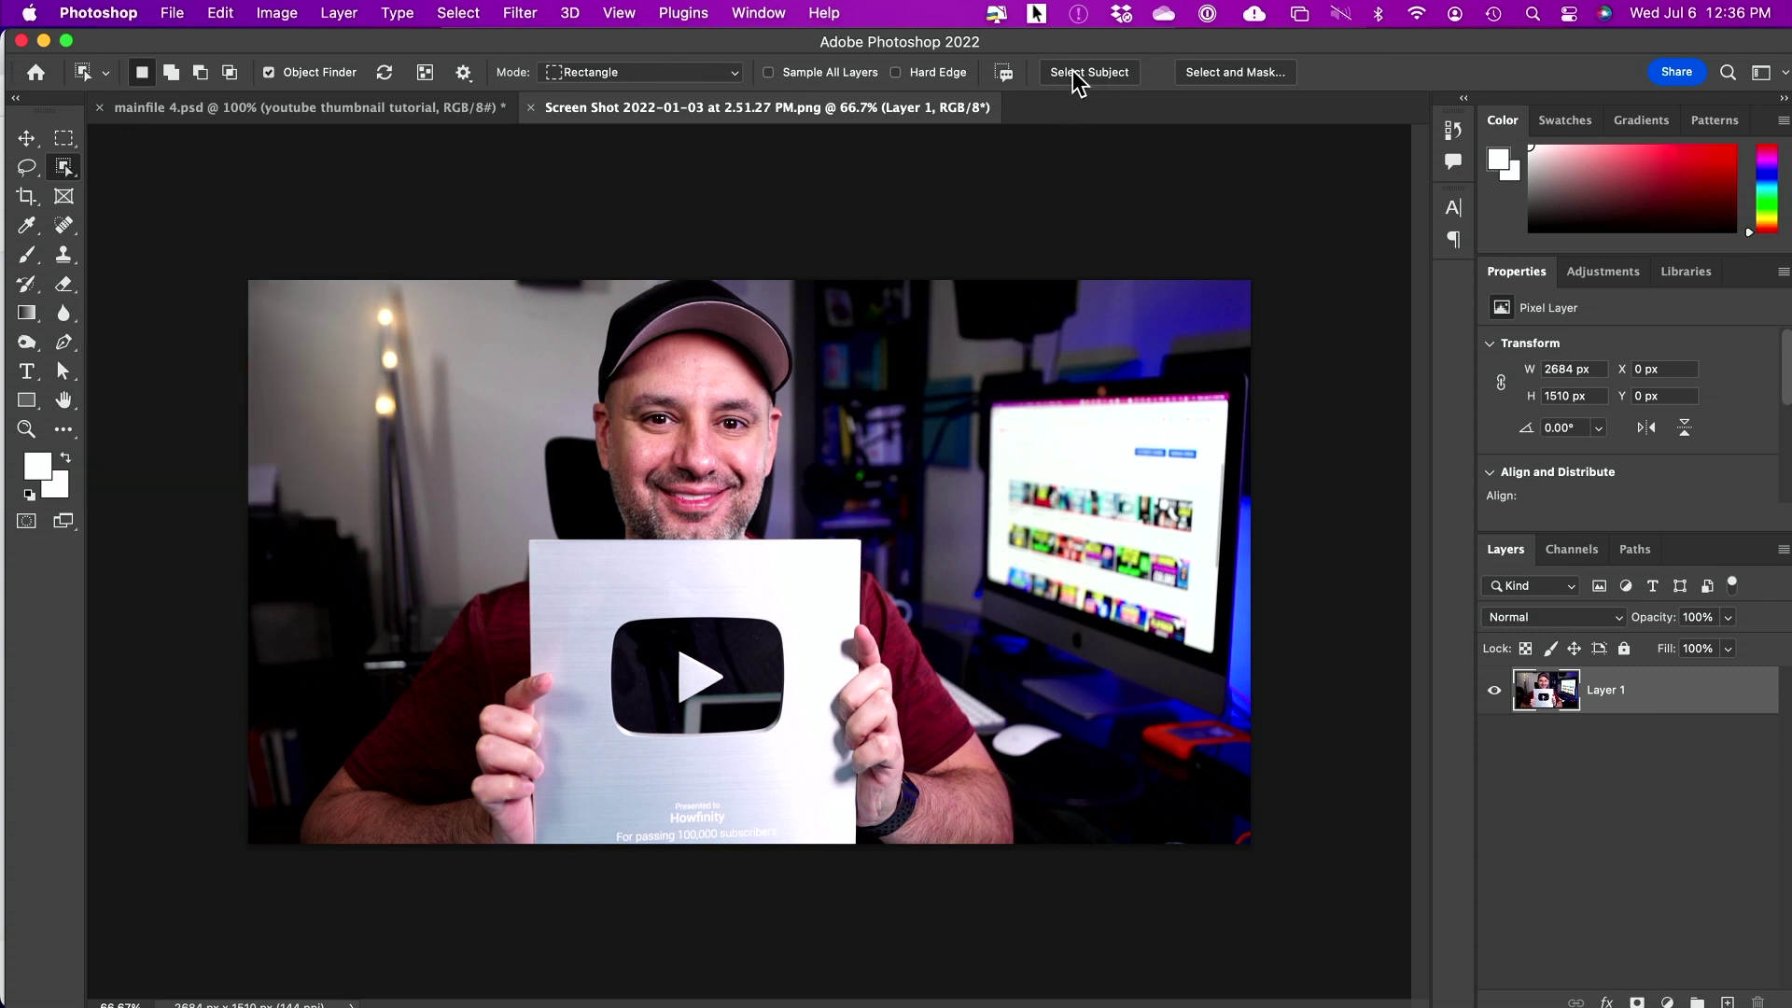
pyautogui.click(1075, 75)
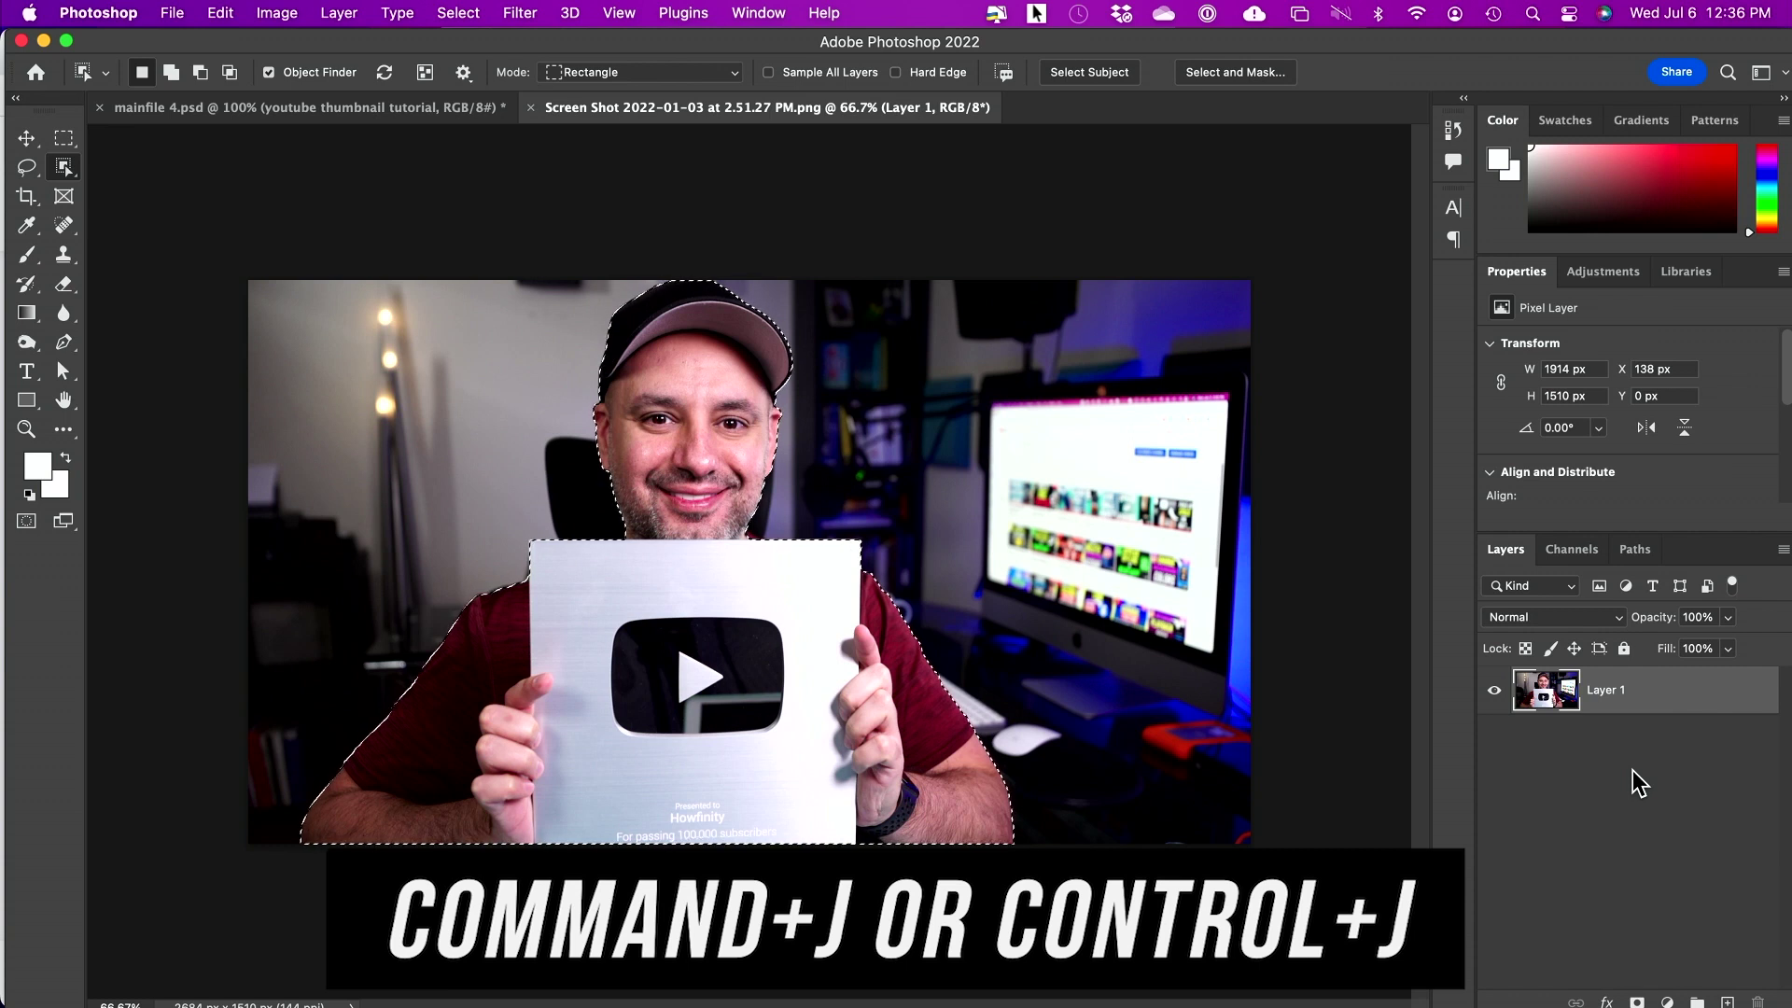
pyautogui.press('super+j')
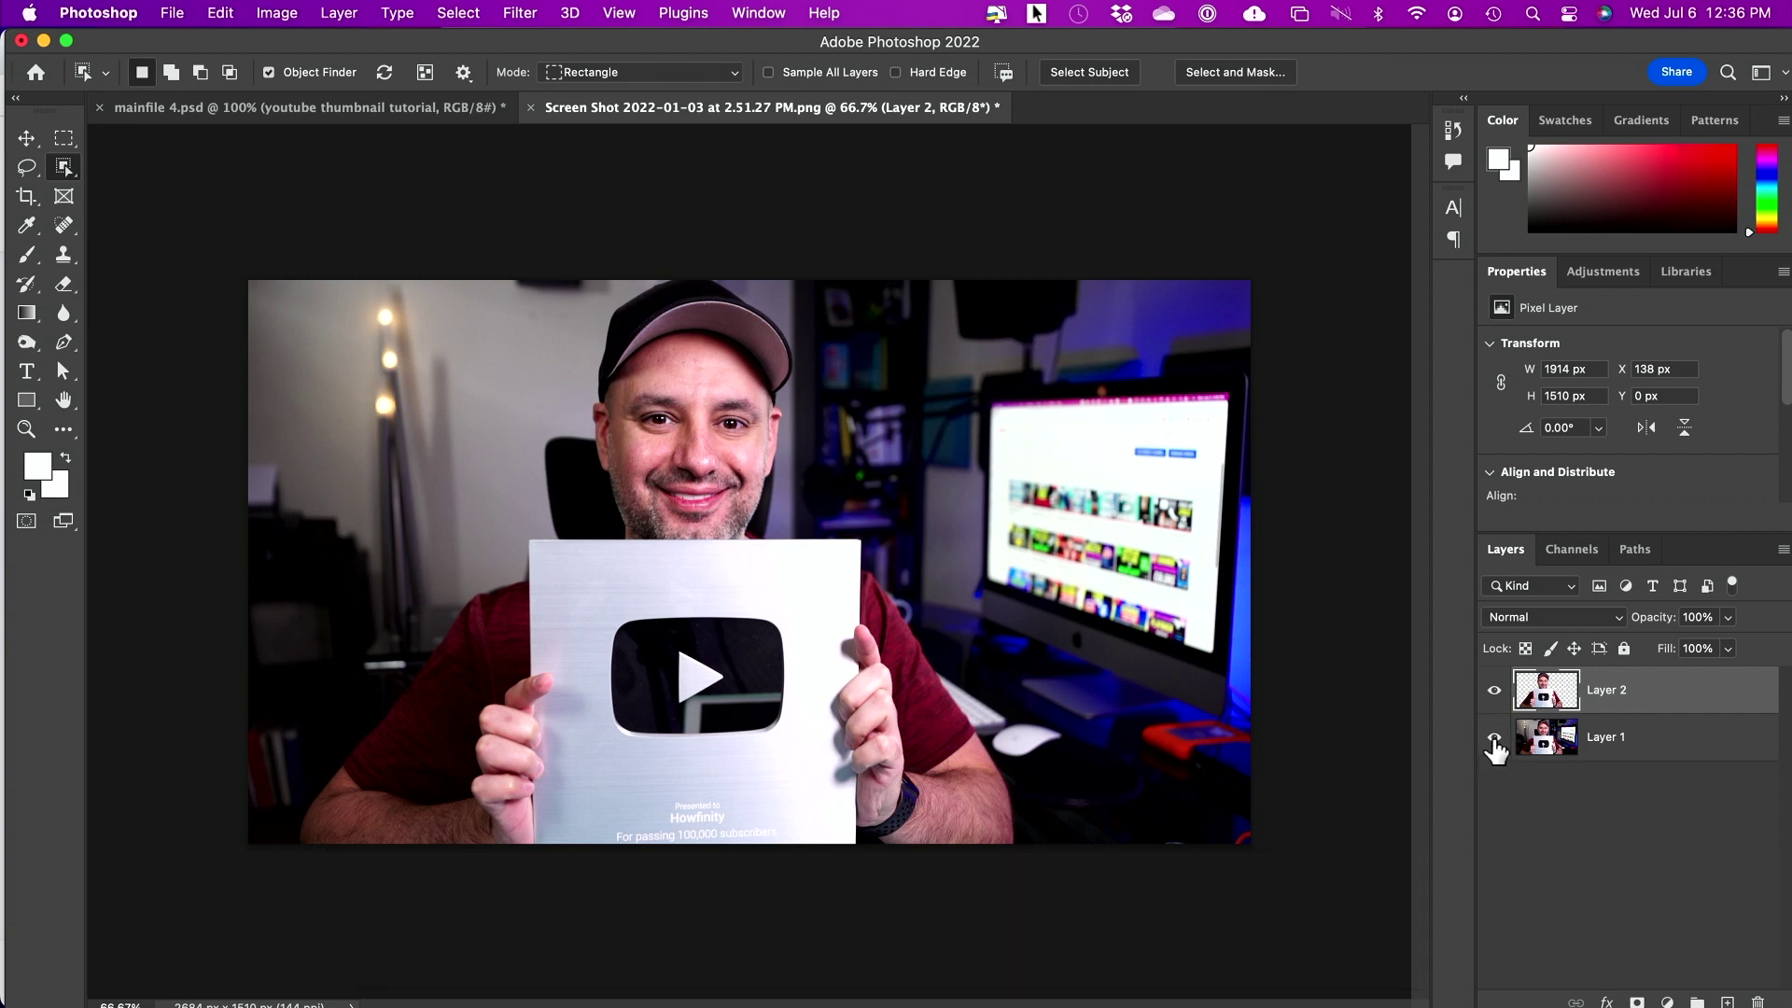
pyautogui.click(1495, 739)
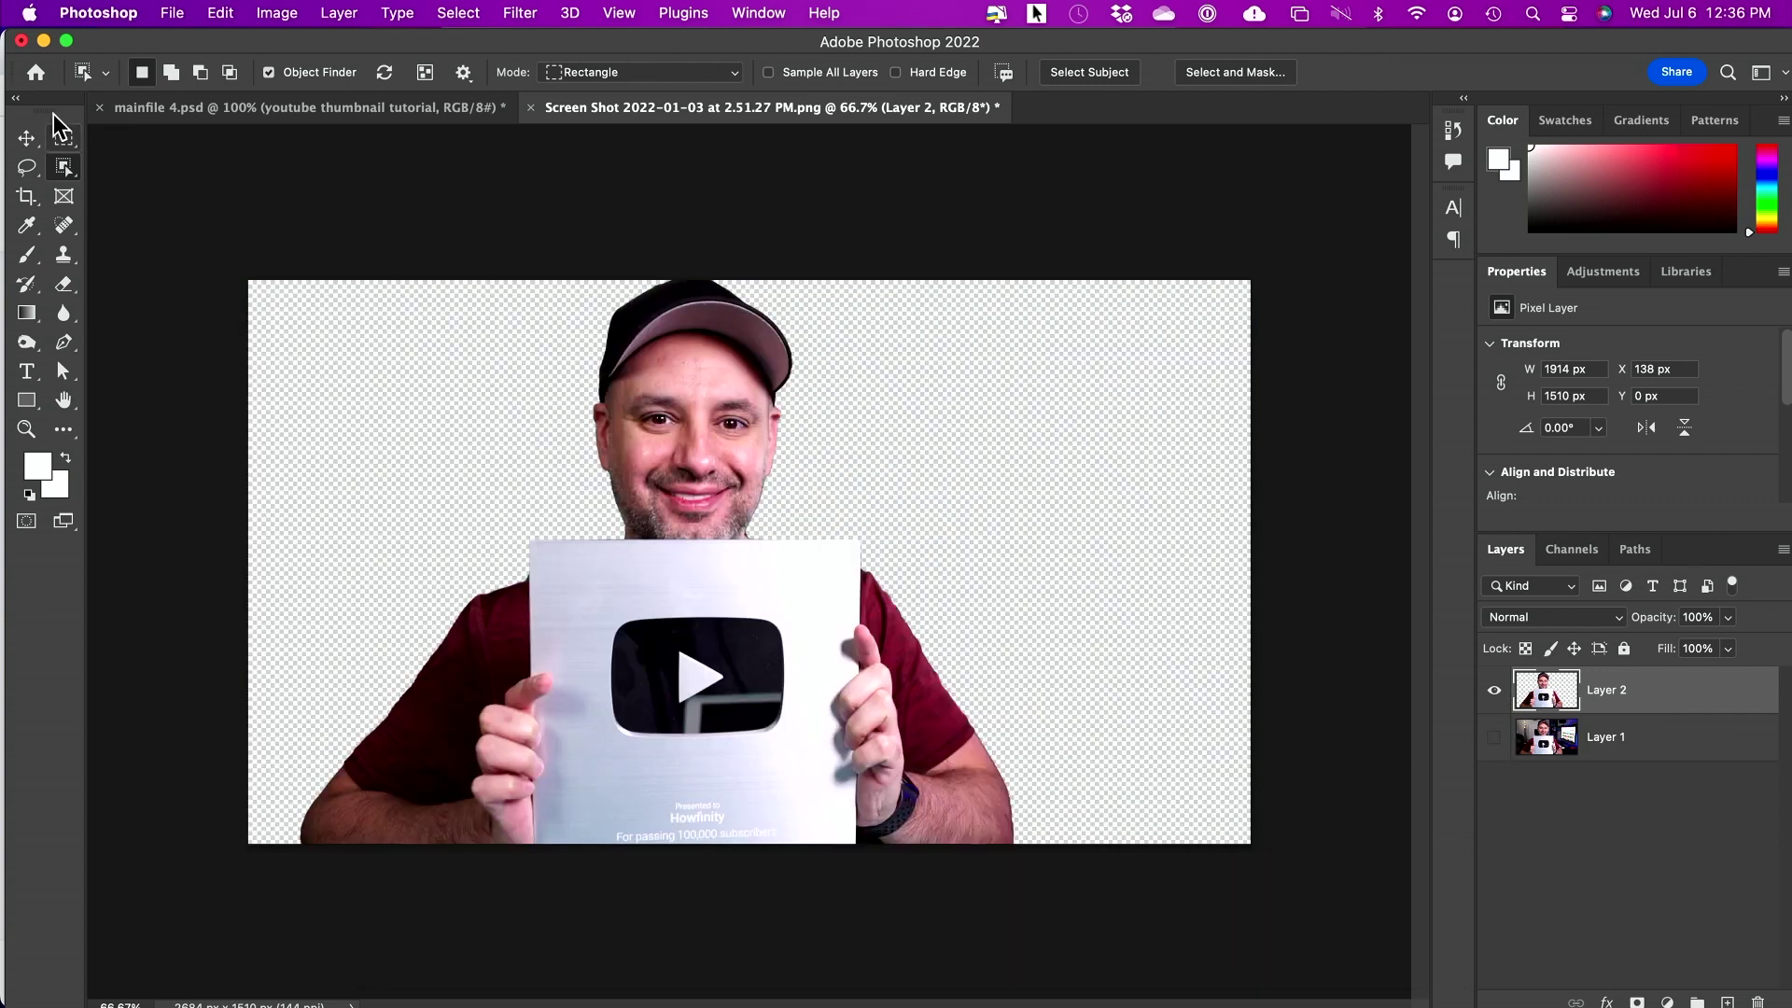
pyautogui.click(27, 138)
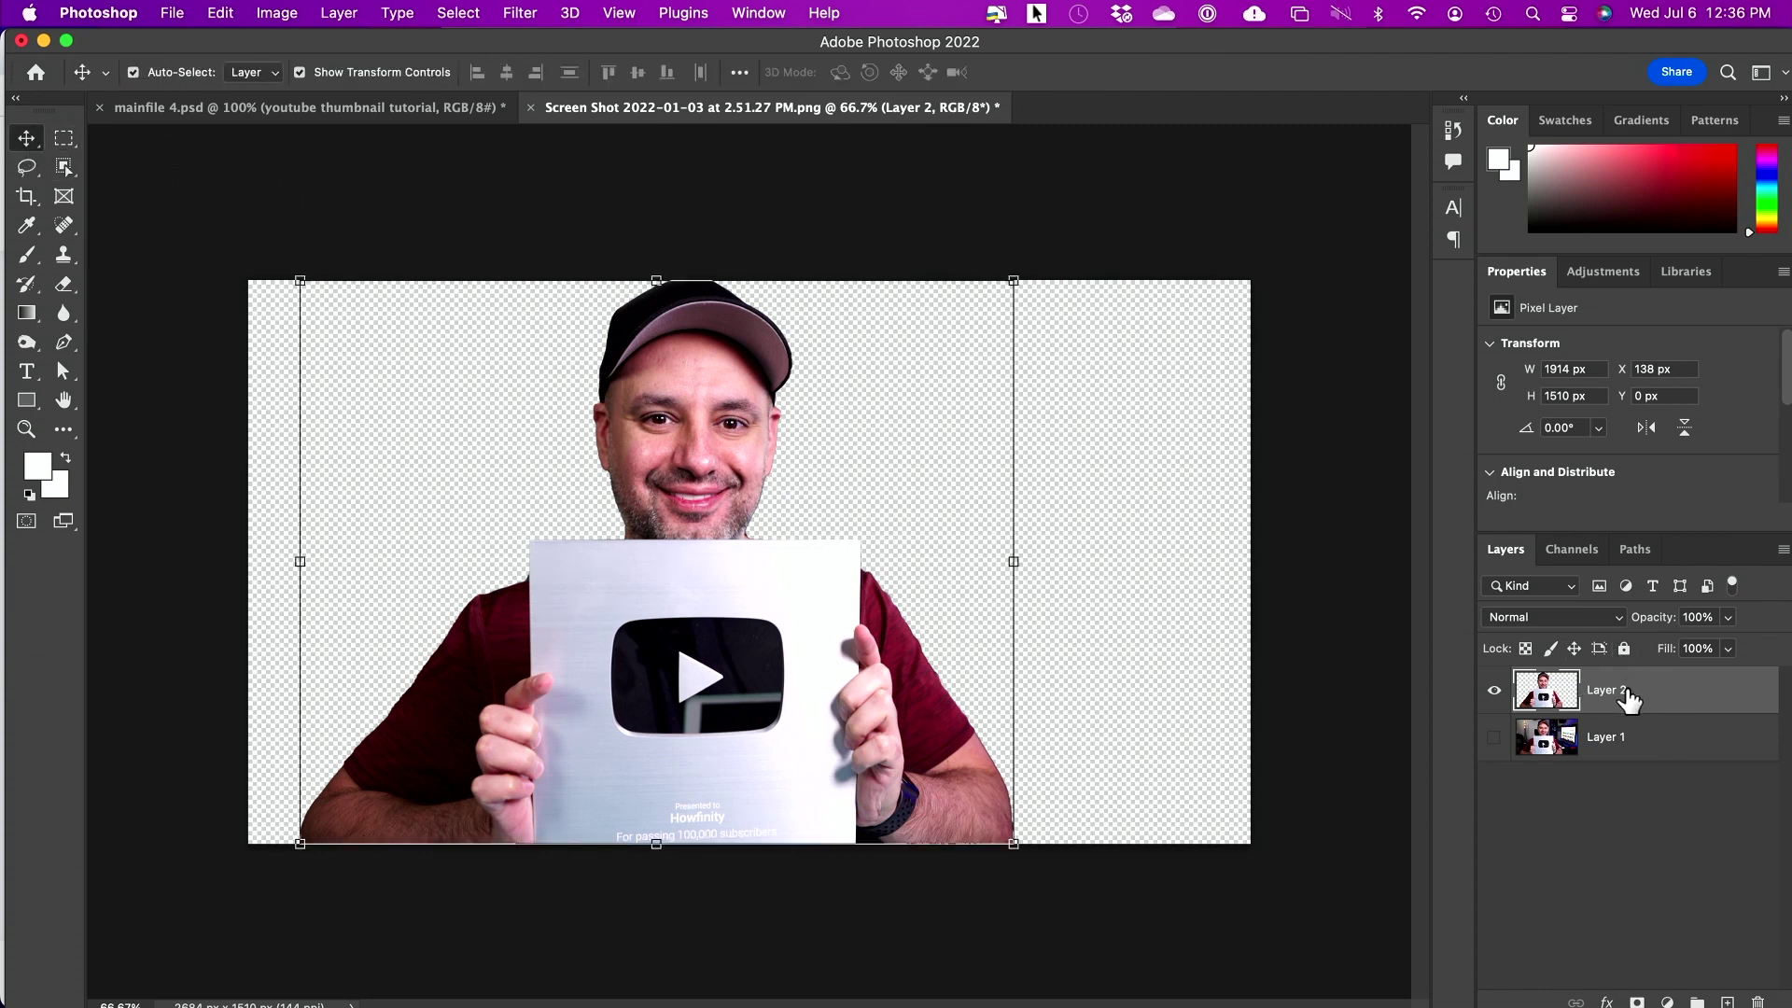
# Step: Bring the cutout into mainfile 4.psd, scale it to about 72% at lower right, and raise the title
pyautogui.moveTo(1687, 696); pyautogui.dragTo(985, 479)
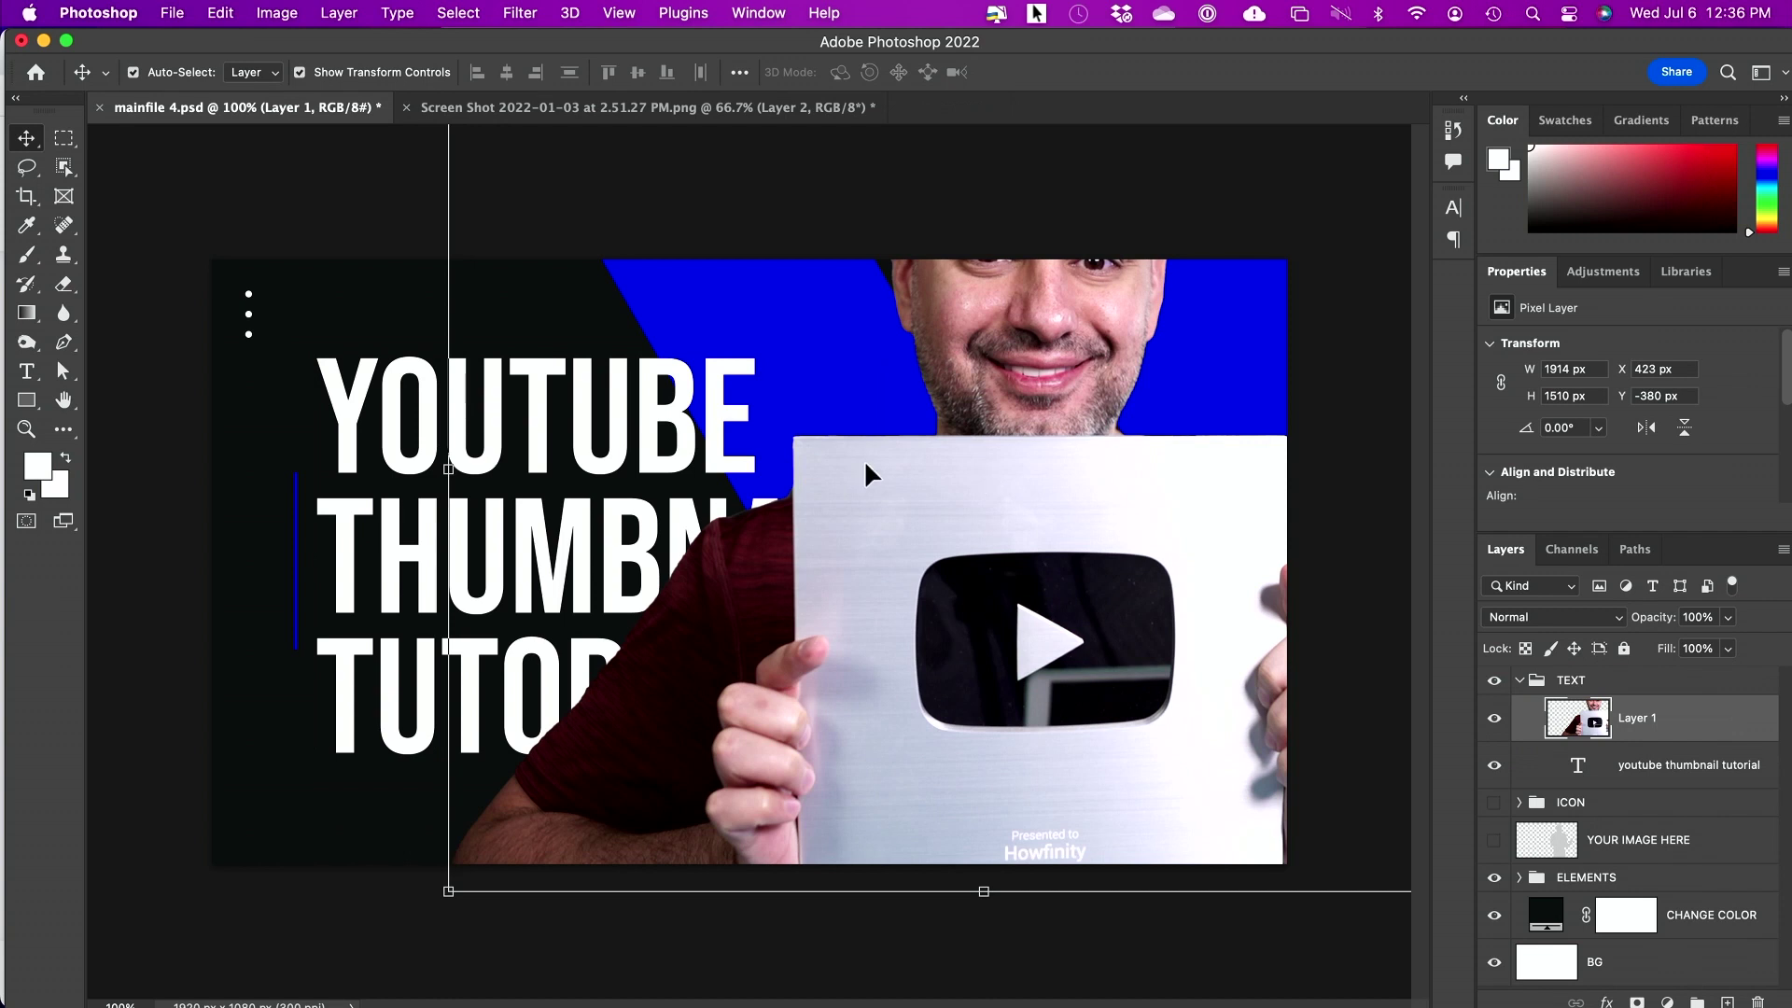
pyautogui.press('super+t')
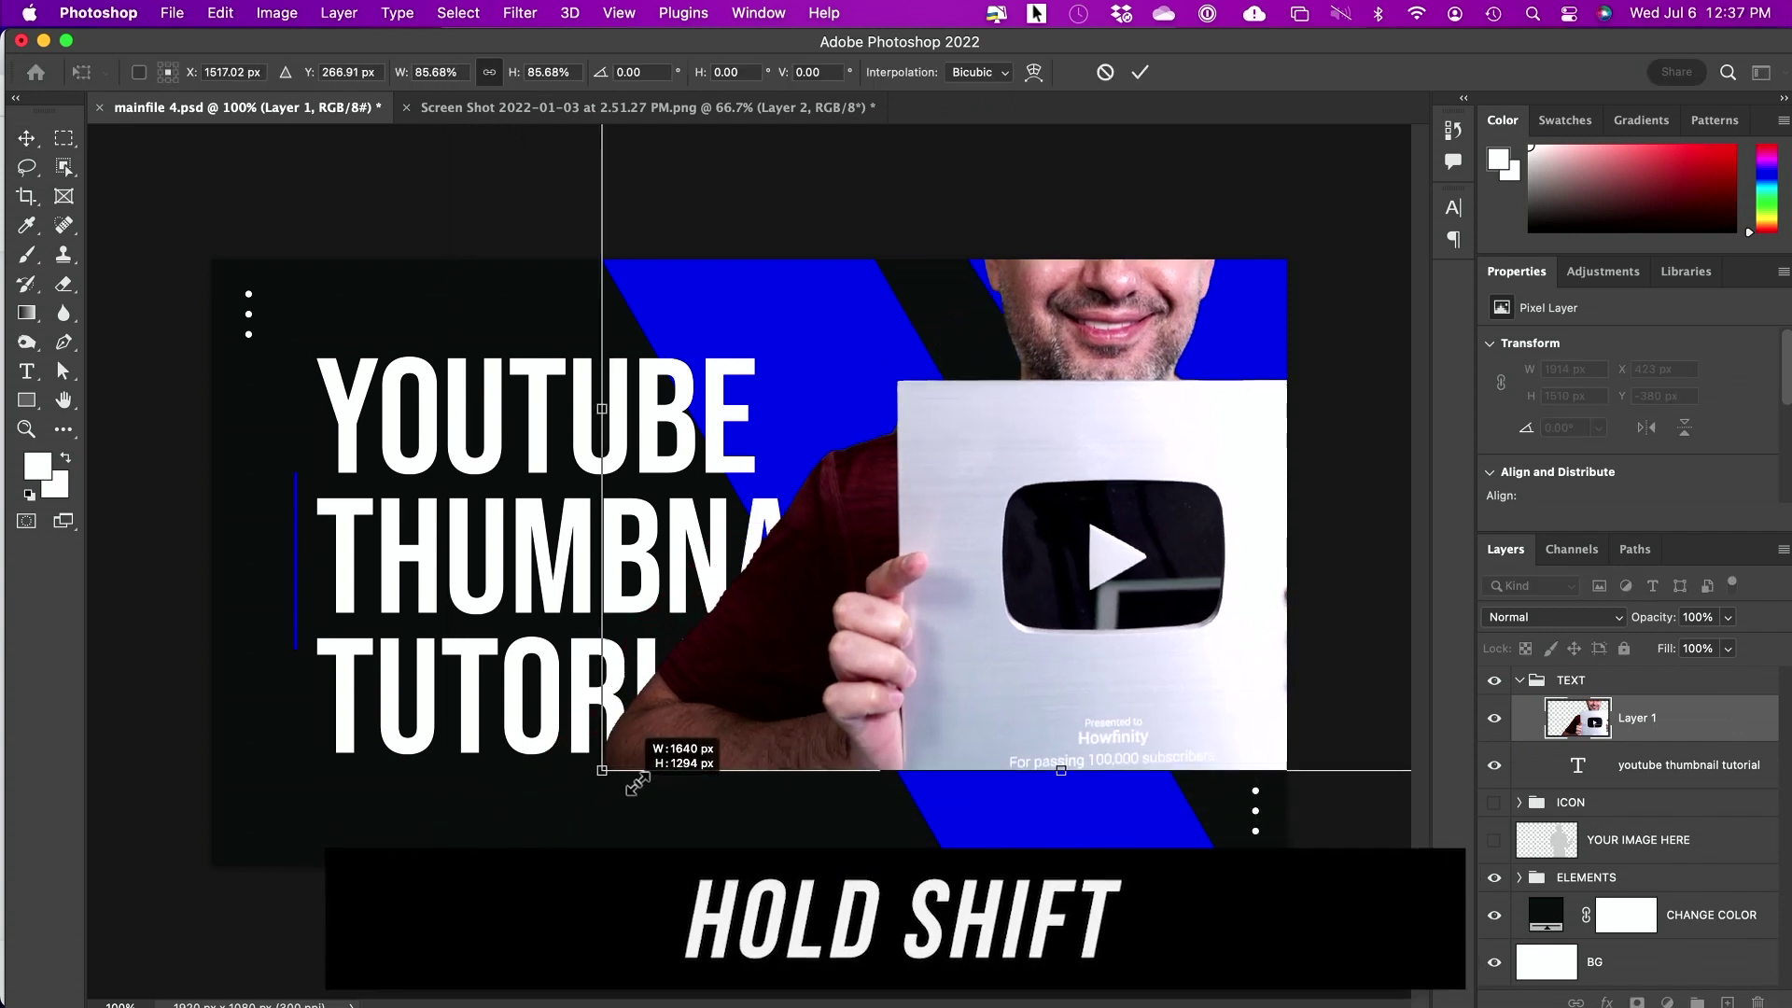
pyautogui.moveTo(637, 784); pyautogui.dragTo(1094, 509)
pyautogui.moveTo(1160, 388); pyautogui.dragTo(966, 801)
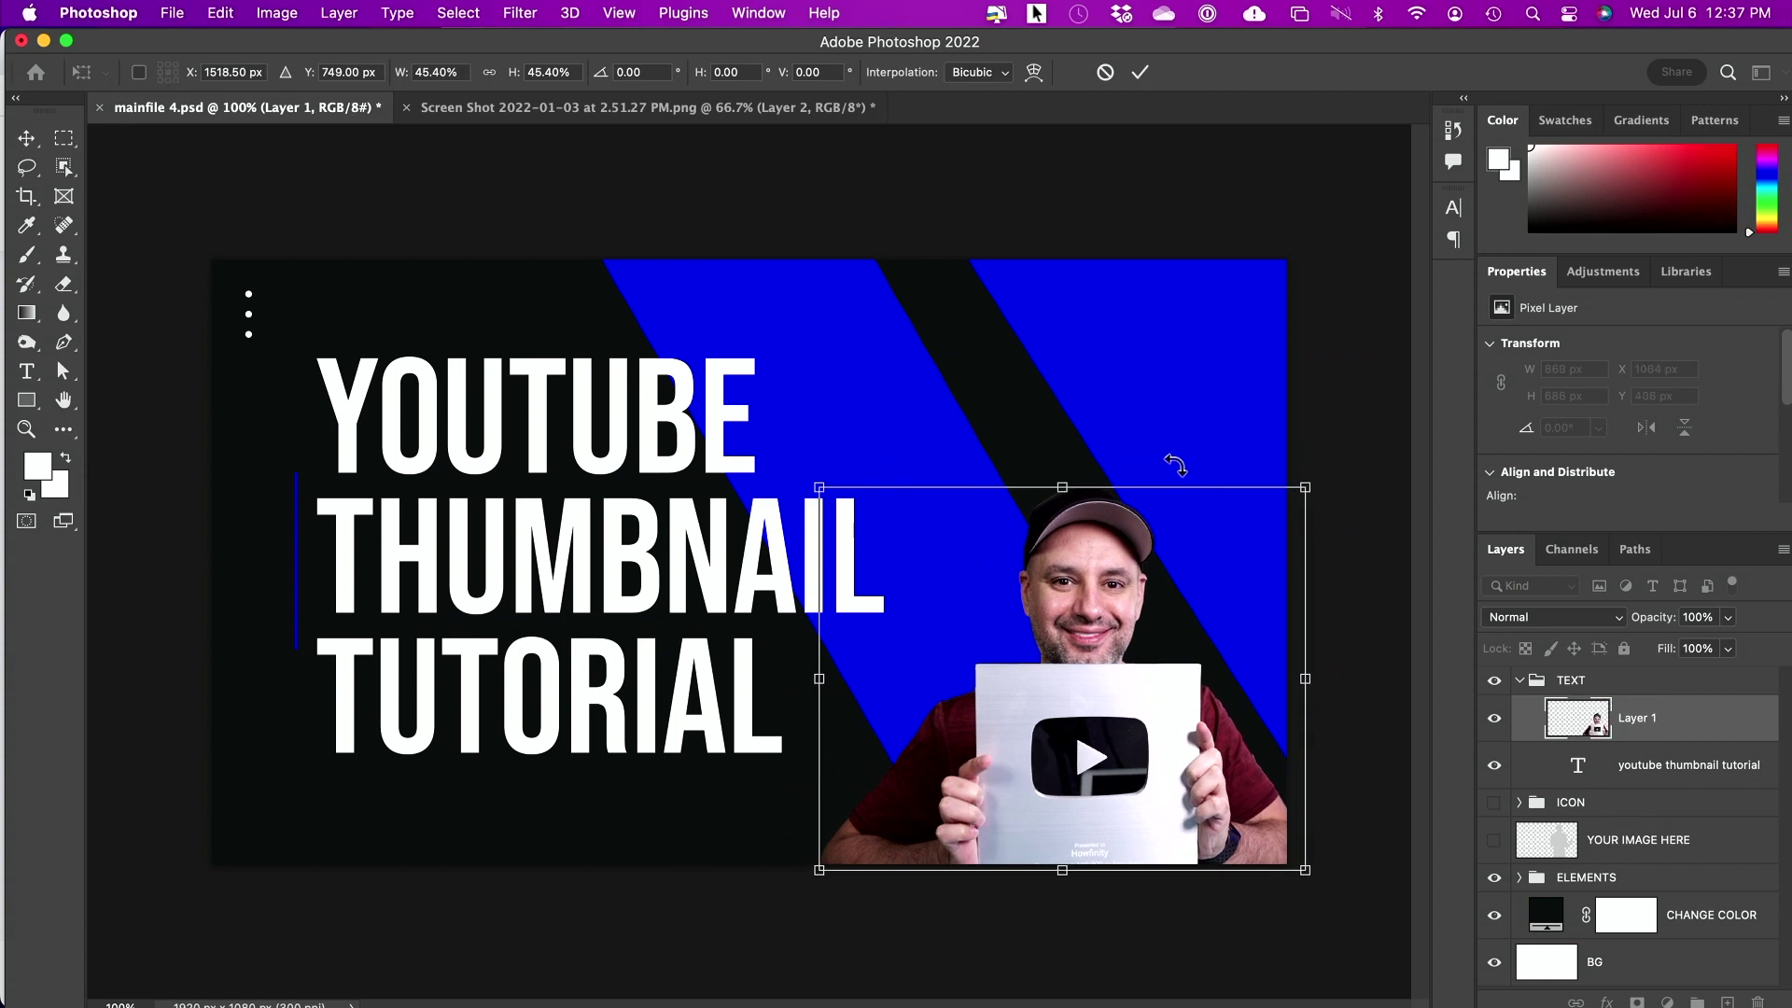
pyautogui.moveTo(1067, 483); pyautogui.dragTo(1049, 290)
pyautogui.click(1140, 72)
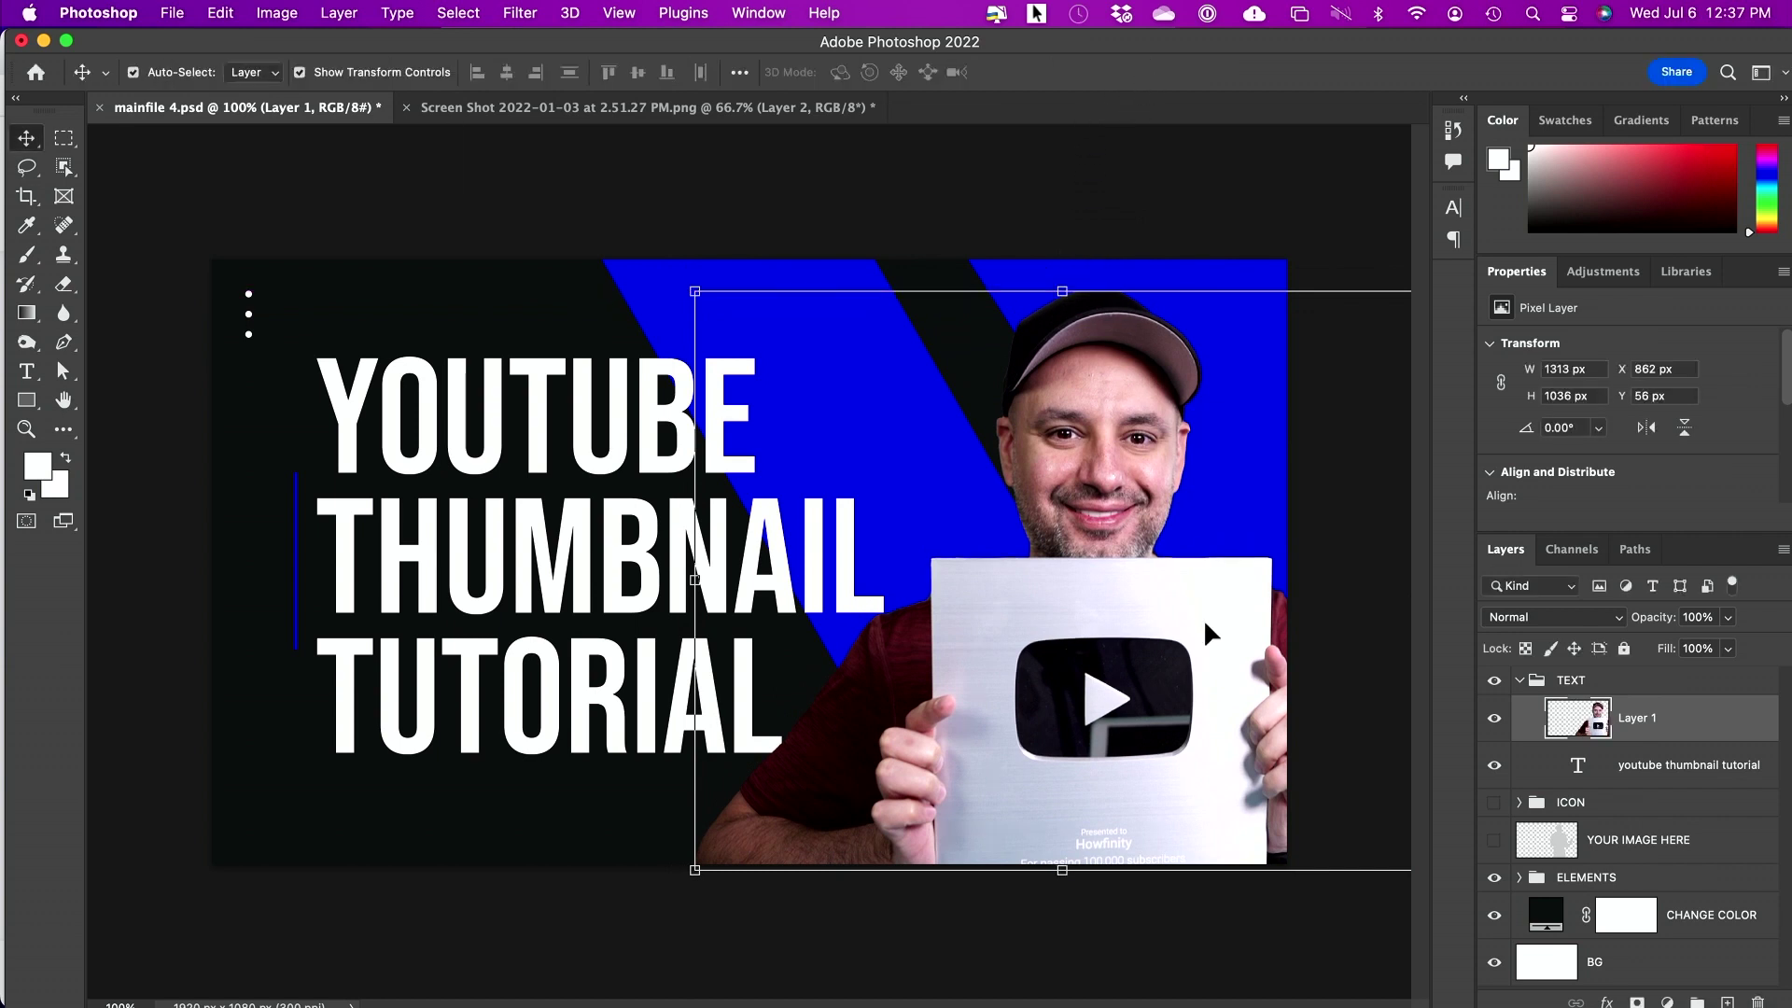
pyautogui.moveTo(1205, 623); pyautogui.dragTo(1154, 642)
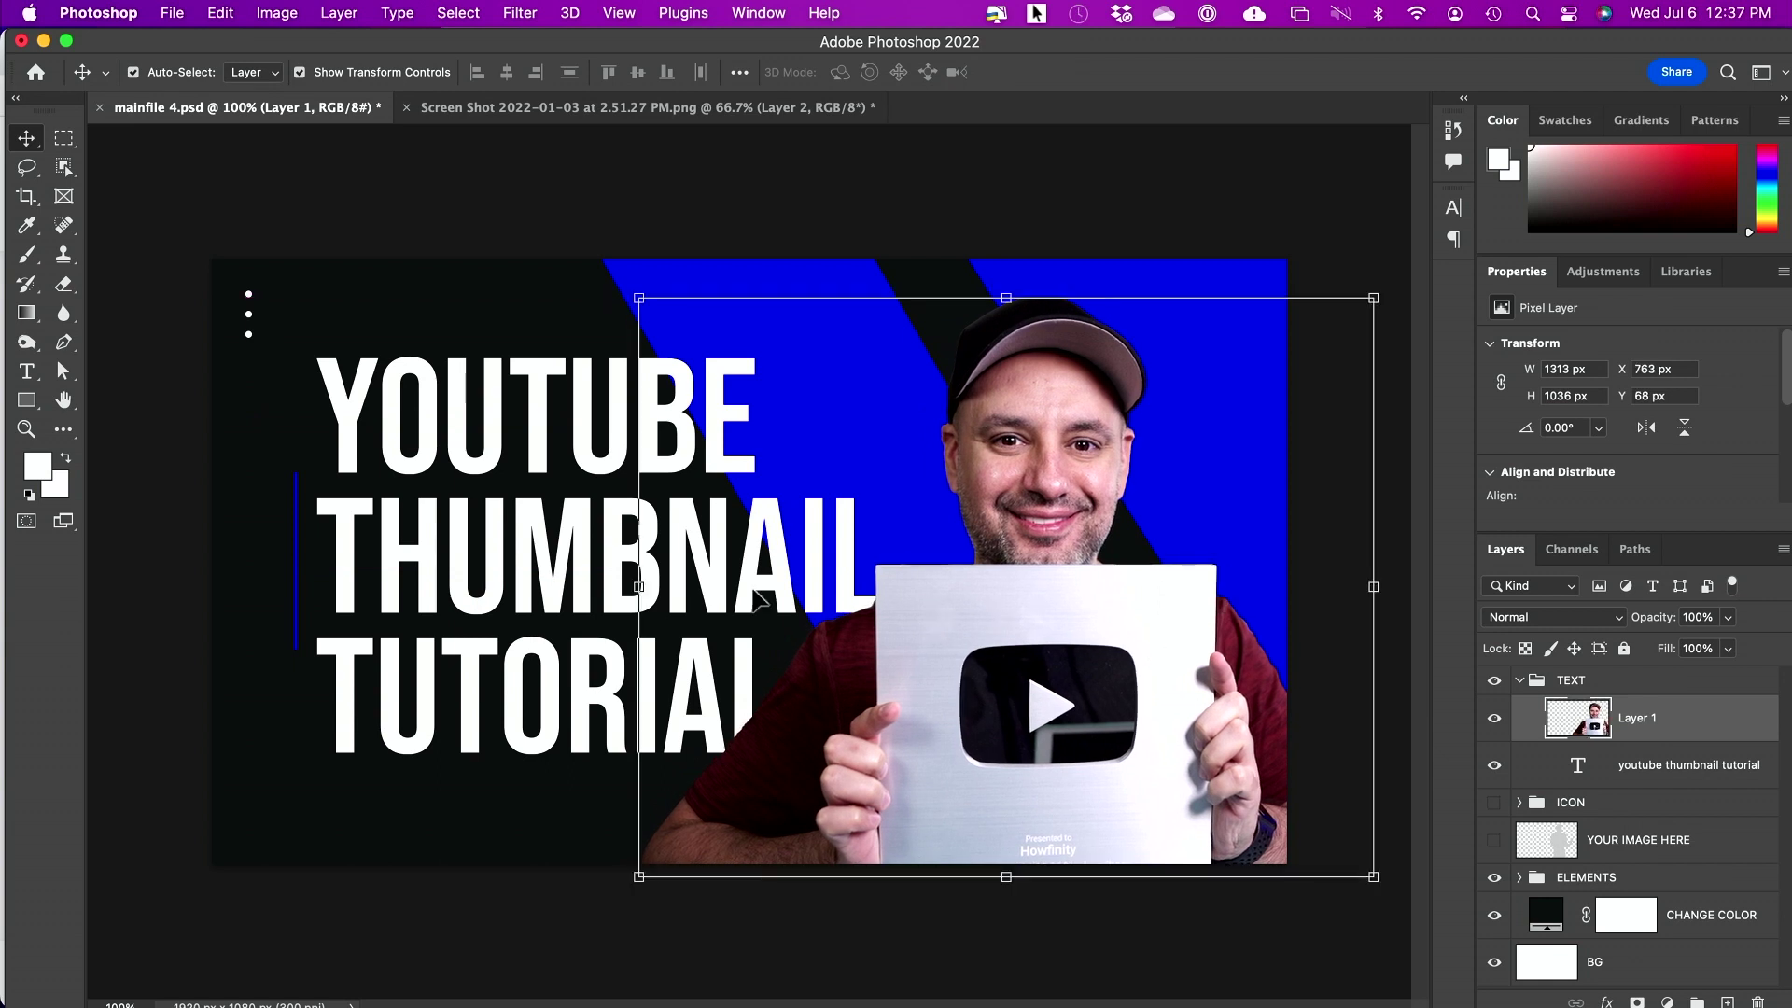
pyautogui.moveTo(471, 560); pyautogui.dragTo(476, 502)
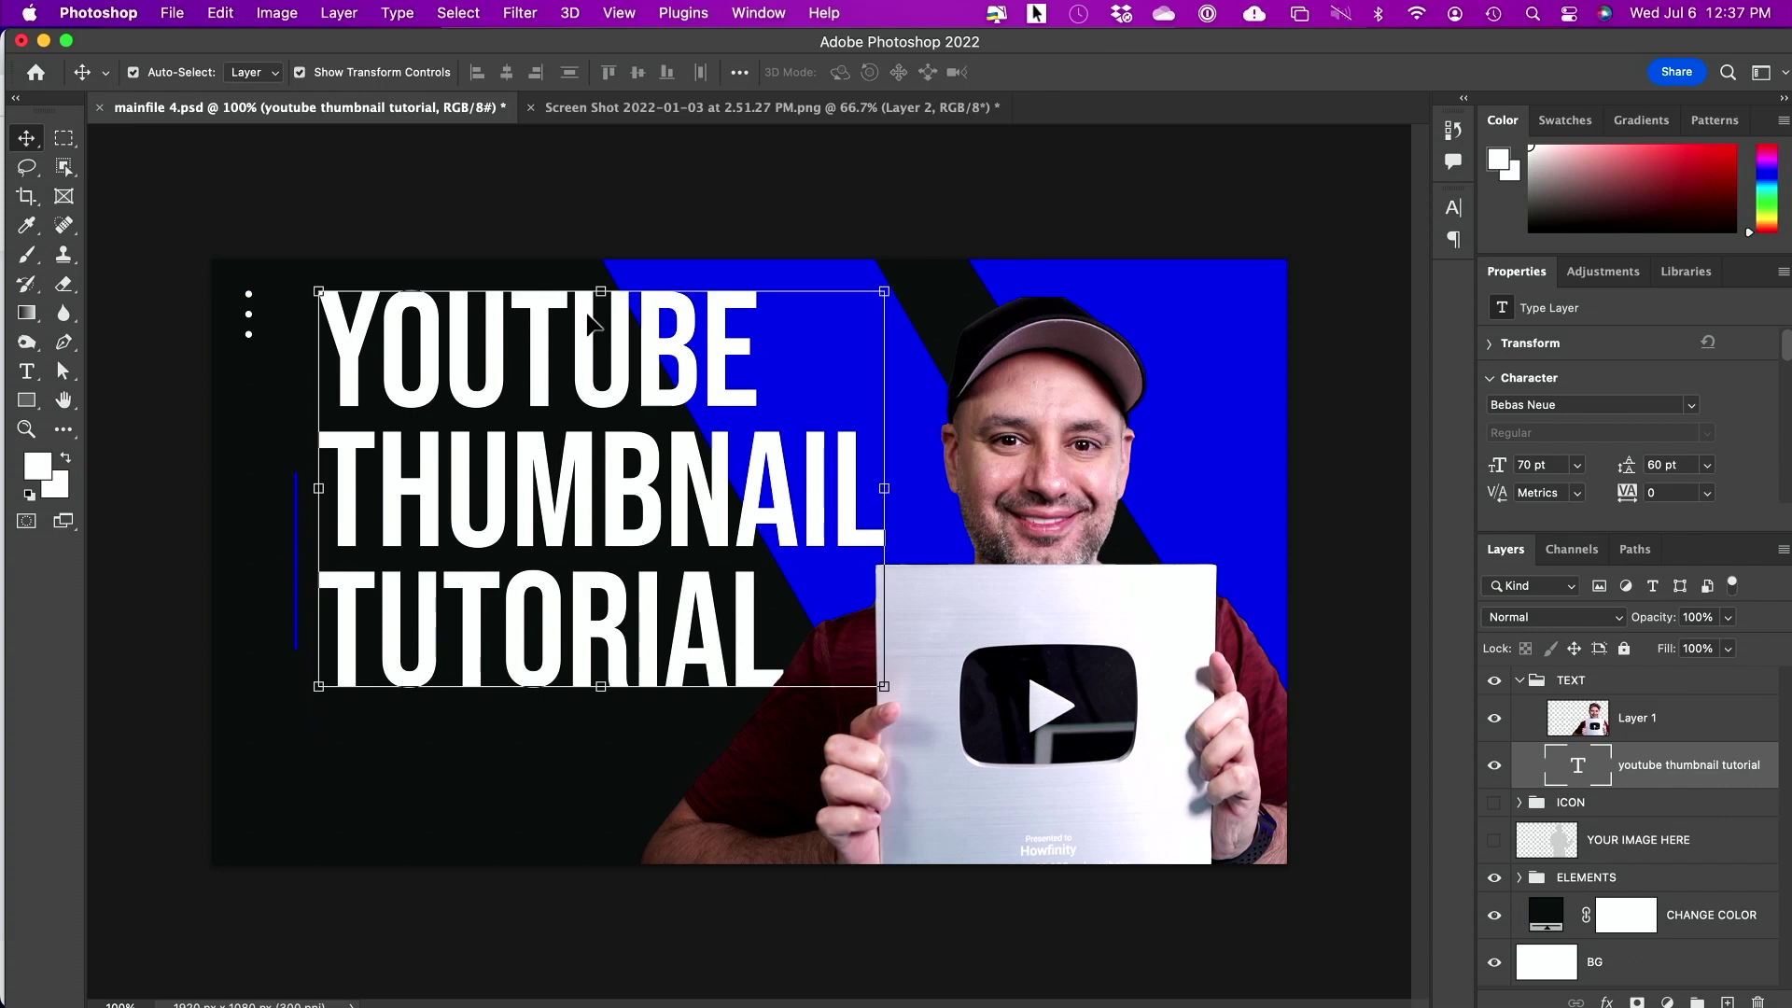
# Step: Color the word YOUTUBE red in the title
pyautogui.click(649, 187)
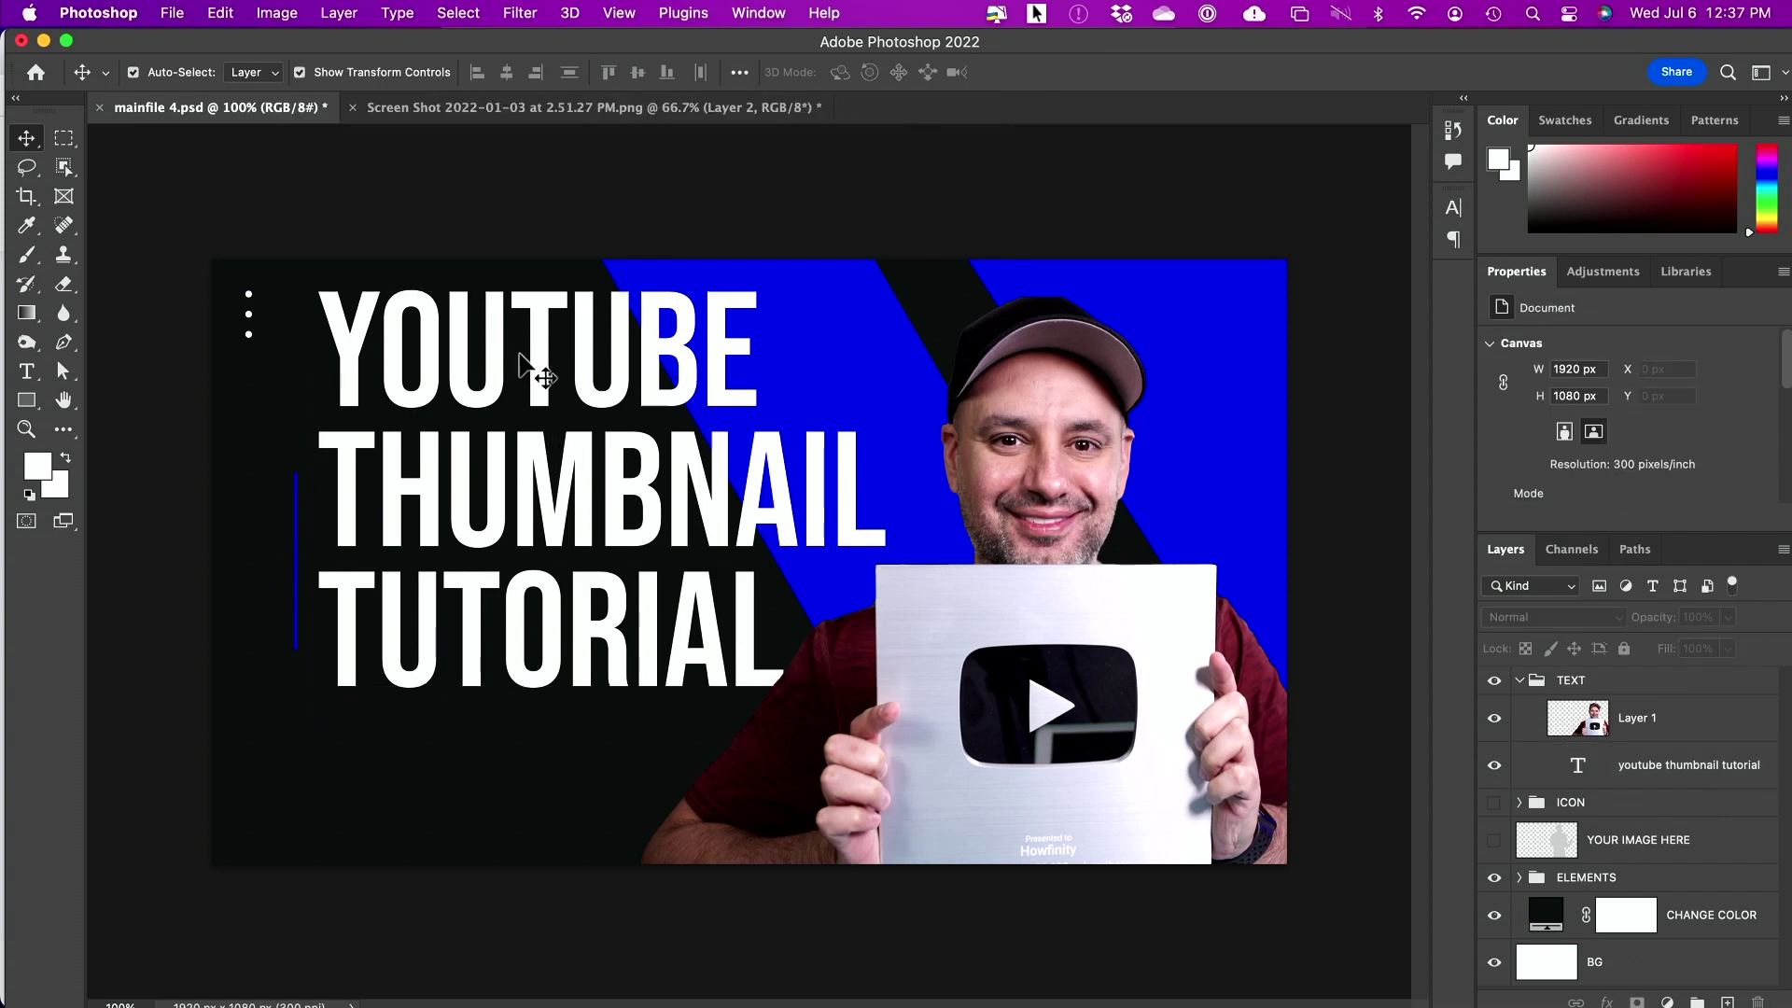
pyautogui.doubleClick(485, 399)
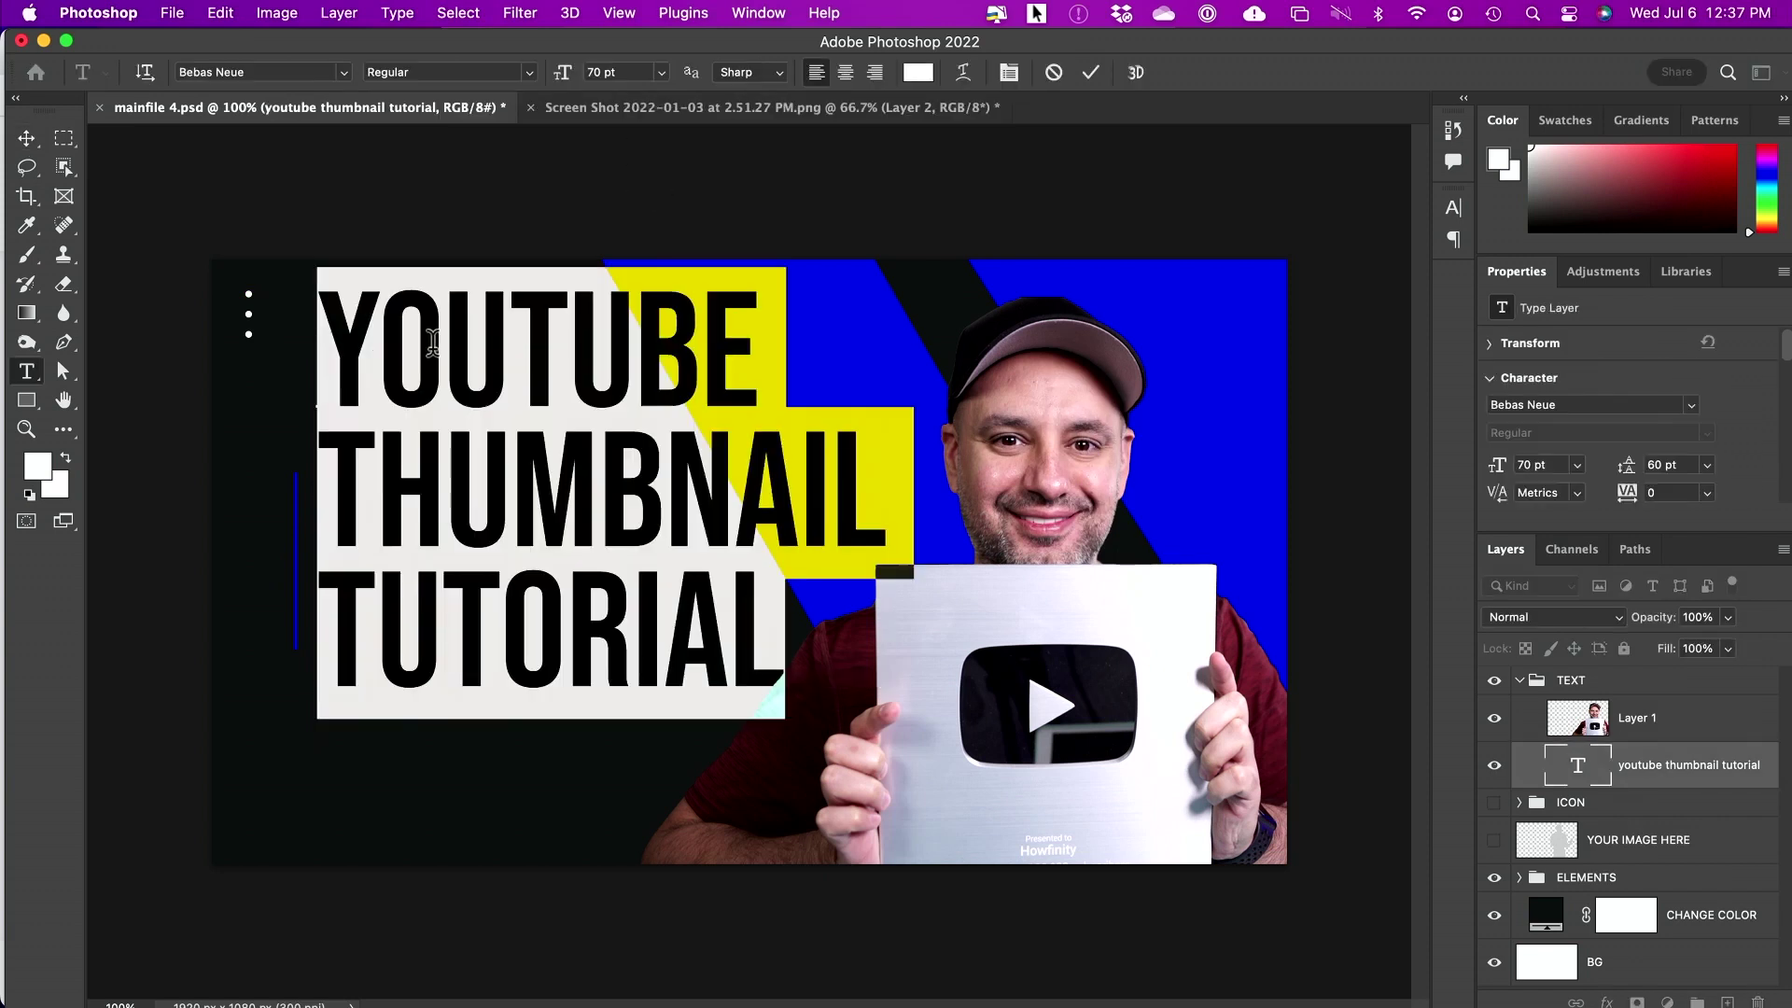
pyautogui.click(434, 343)
pyautogui.keyDown('shift'); pyautogui.click(322, 343); pyautogui.keyUp('shift')
pyautogui.moveTo(532, 344); pyautogui.dragTo(803, 344)
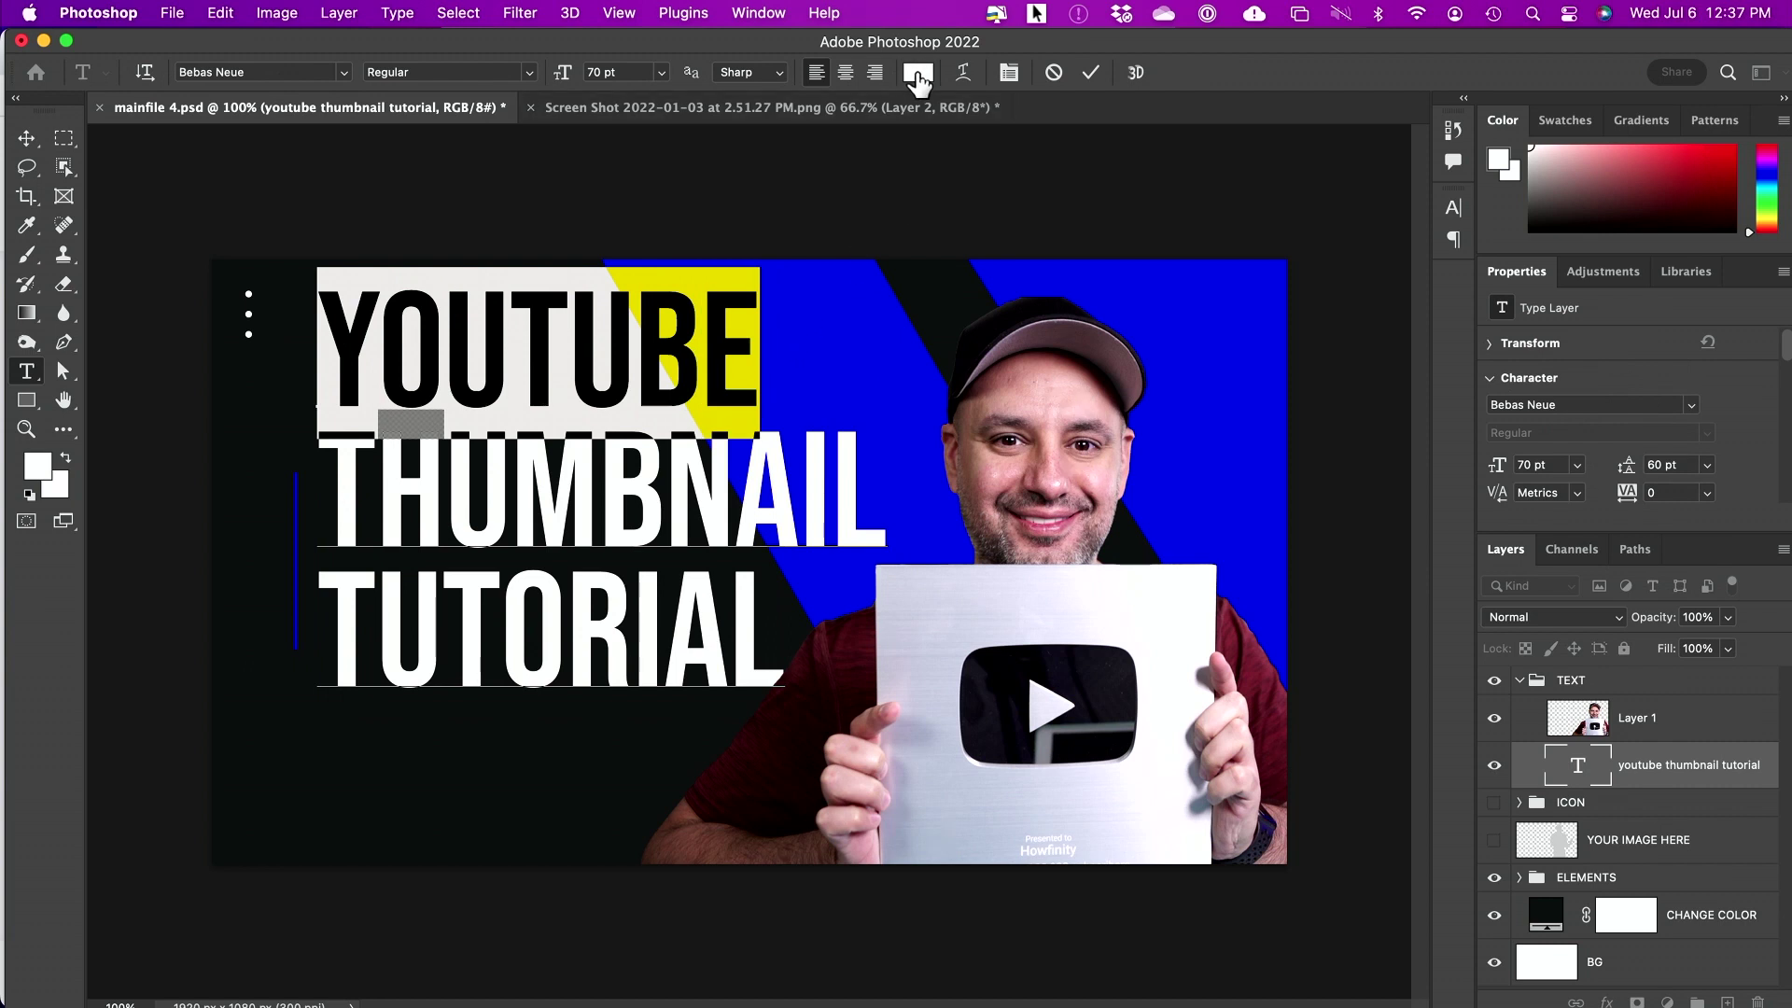
pyautogui.click(918, 74)
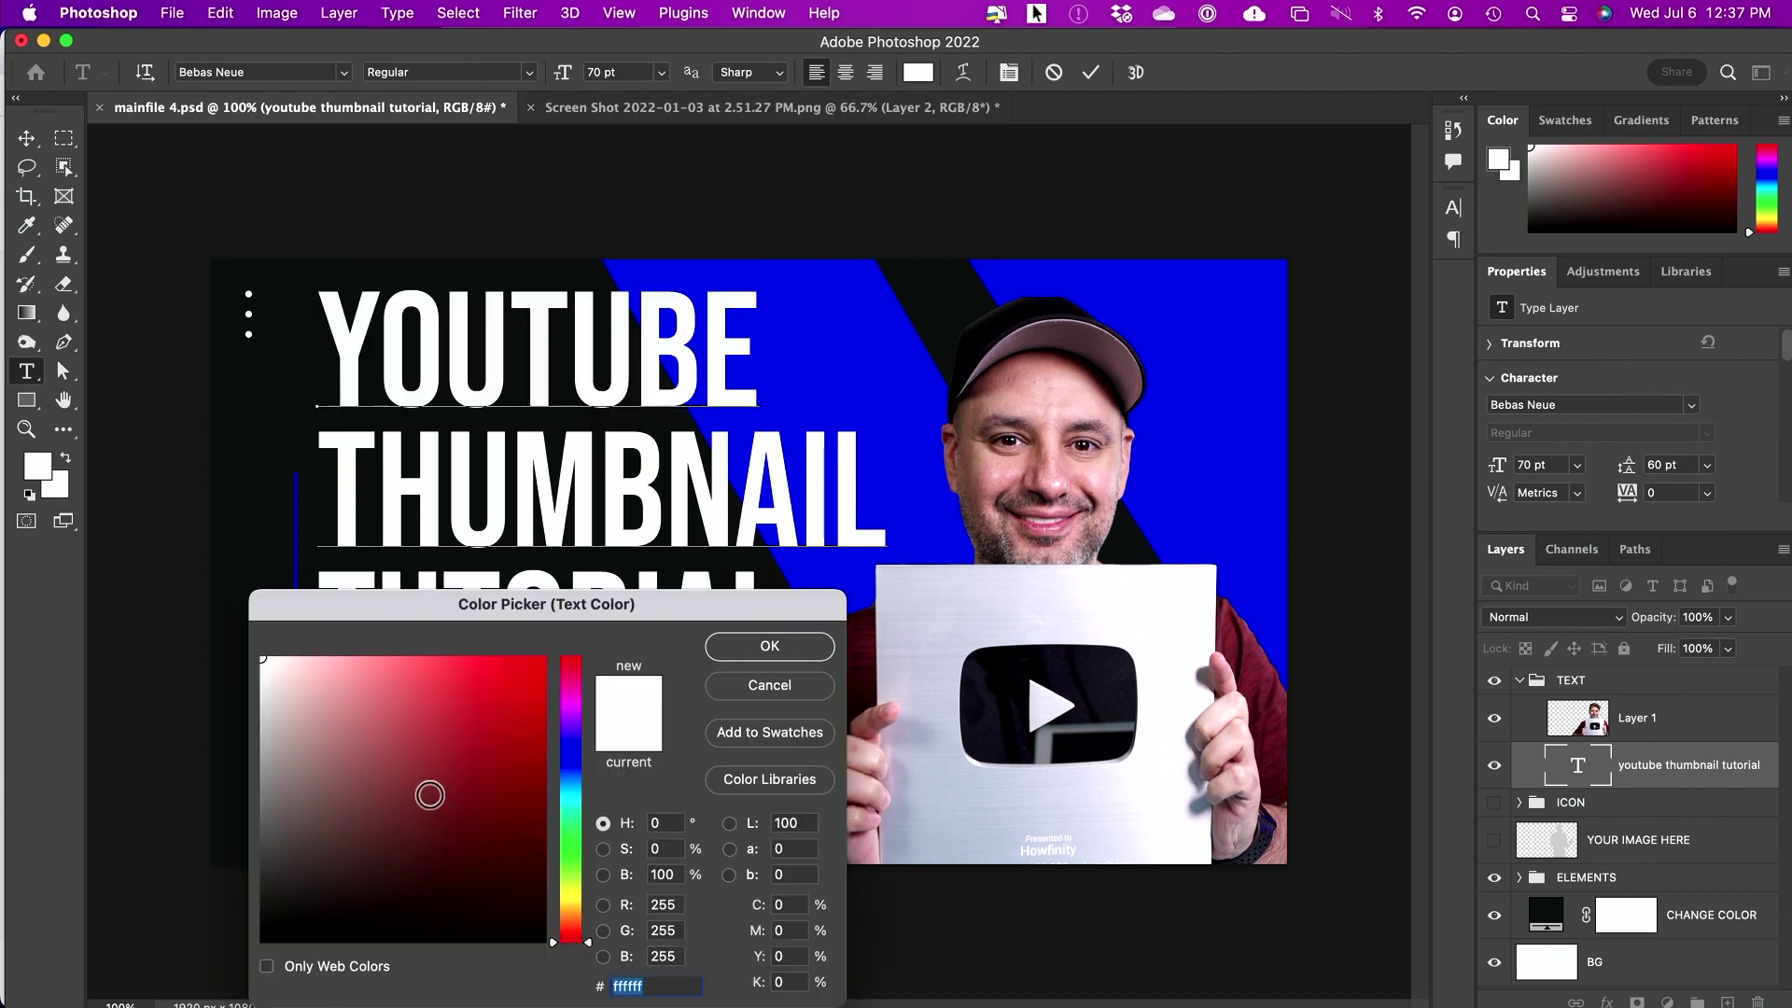
pyautogui.moveTo(504, 756)
pyautogui.mouseDown()
pyautogui.moveTo(539, 740)
pyautogui.moveTo(416, 651)
pyautogui.moveTo(423, 622)
pyautogui.moveTo(498, 620)
pyautogui.mouseUp()
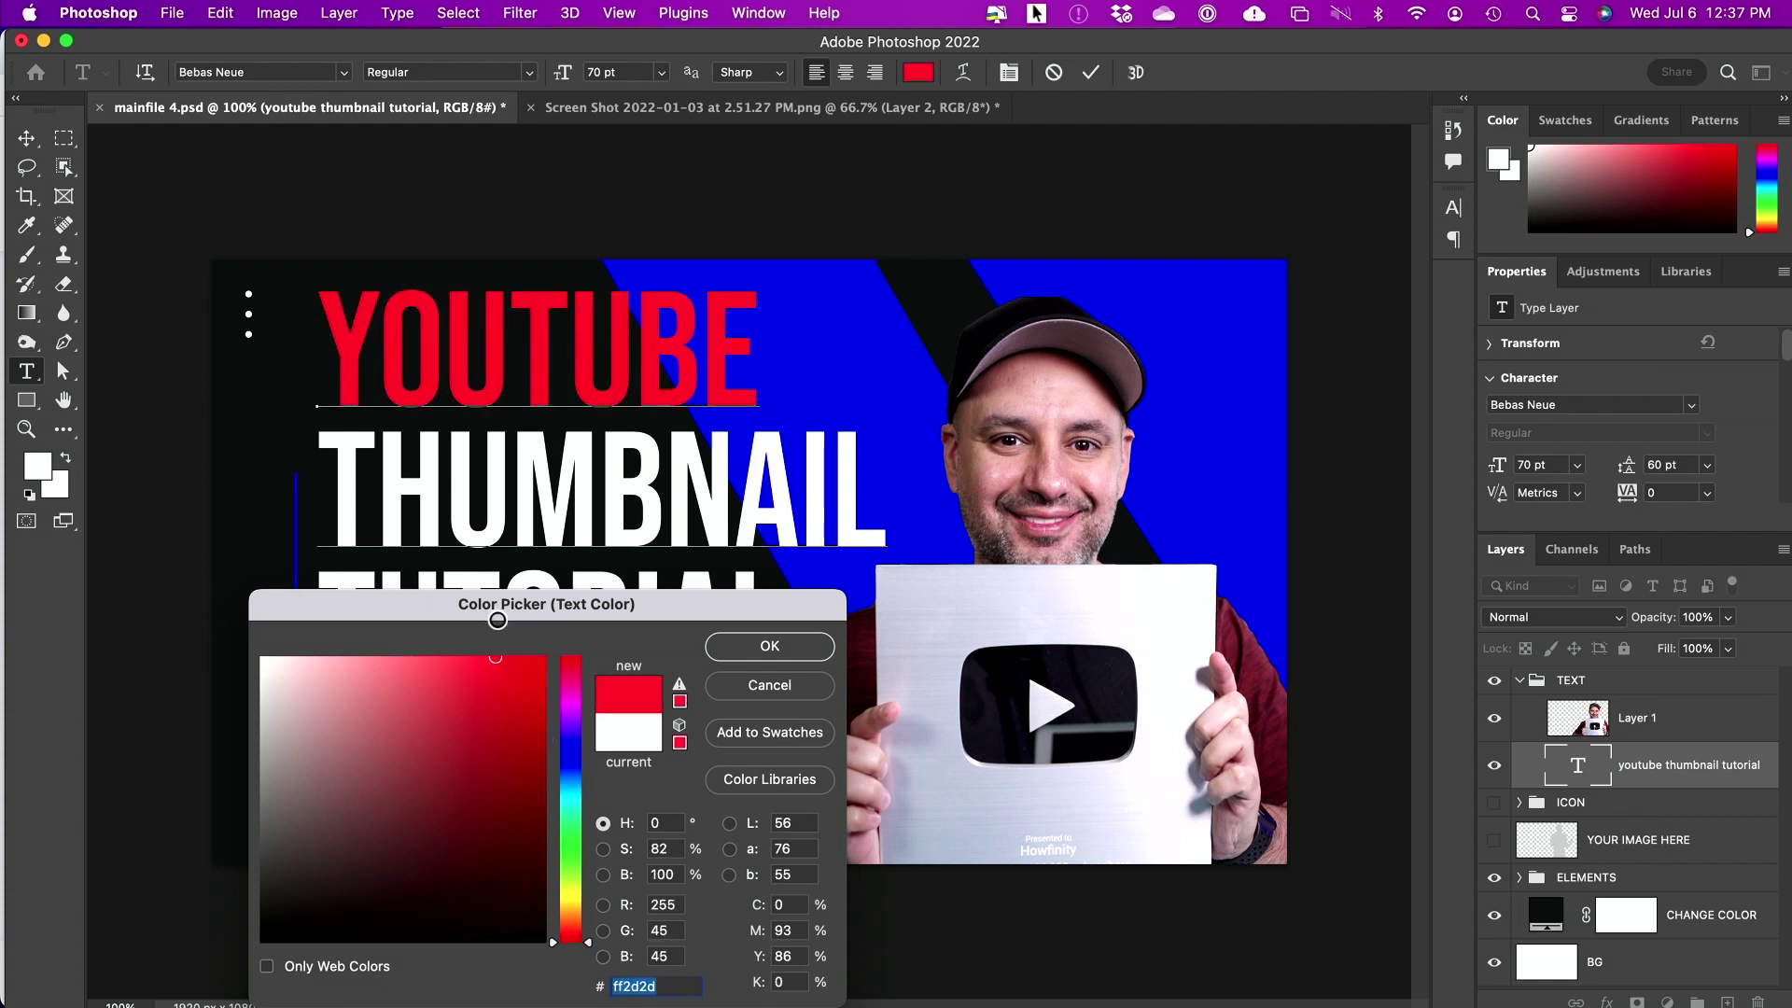
pyautogui.click(766, 642)
# Step: Color the word TUTORIAL light blue and commit the title text
pyautogui.click(379, 602)
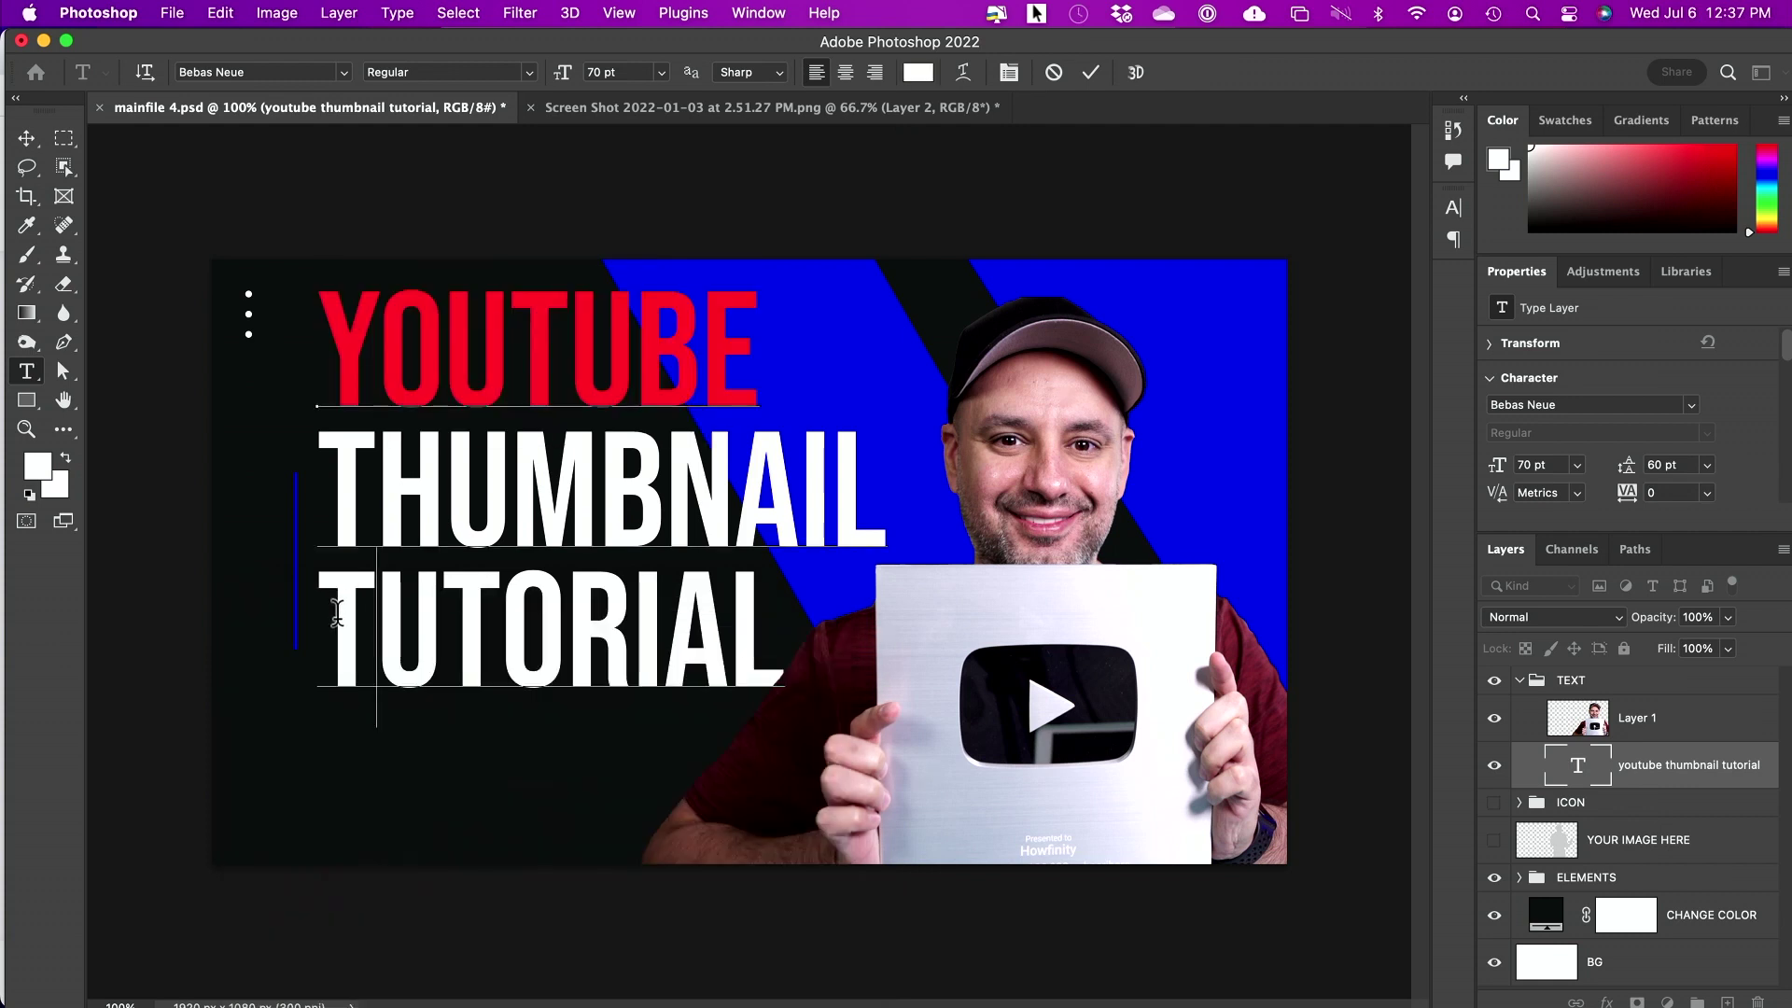
pyautogui.moveTo(337, 611); pyautogui.dragTo(928, 617)
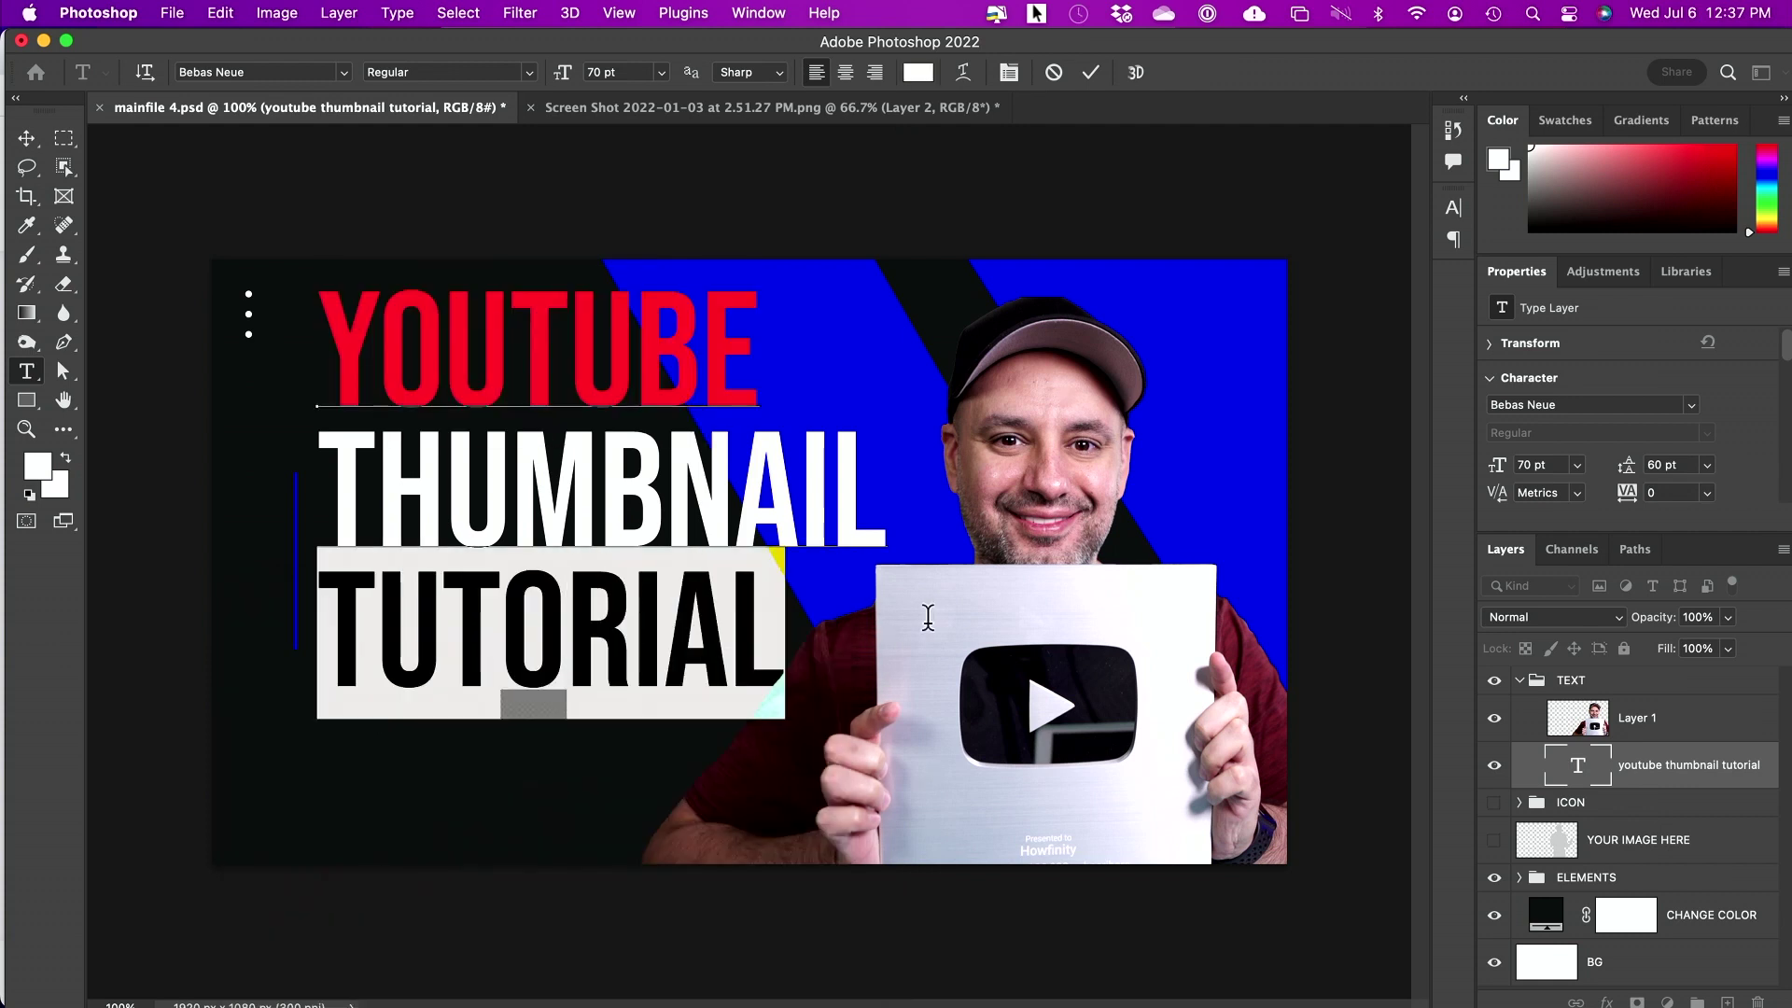
pyautogui.click(915, 72)
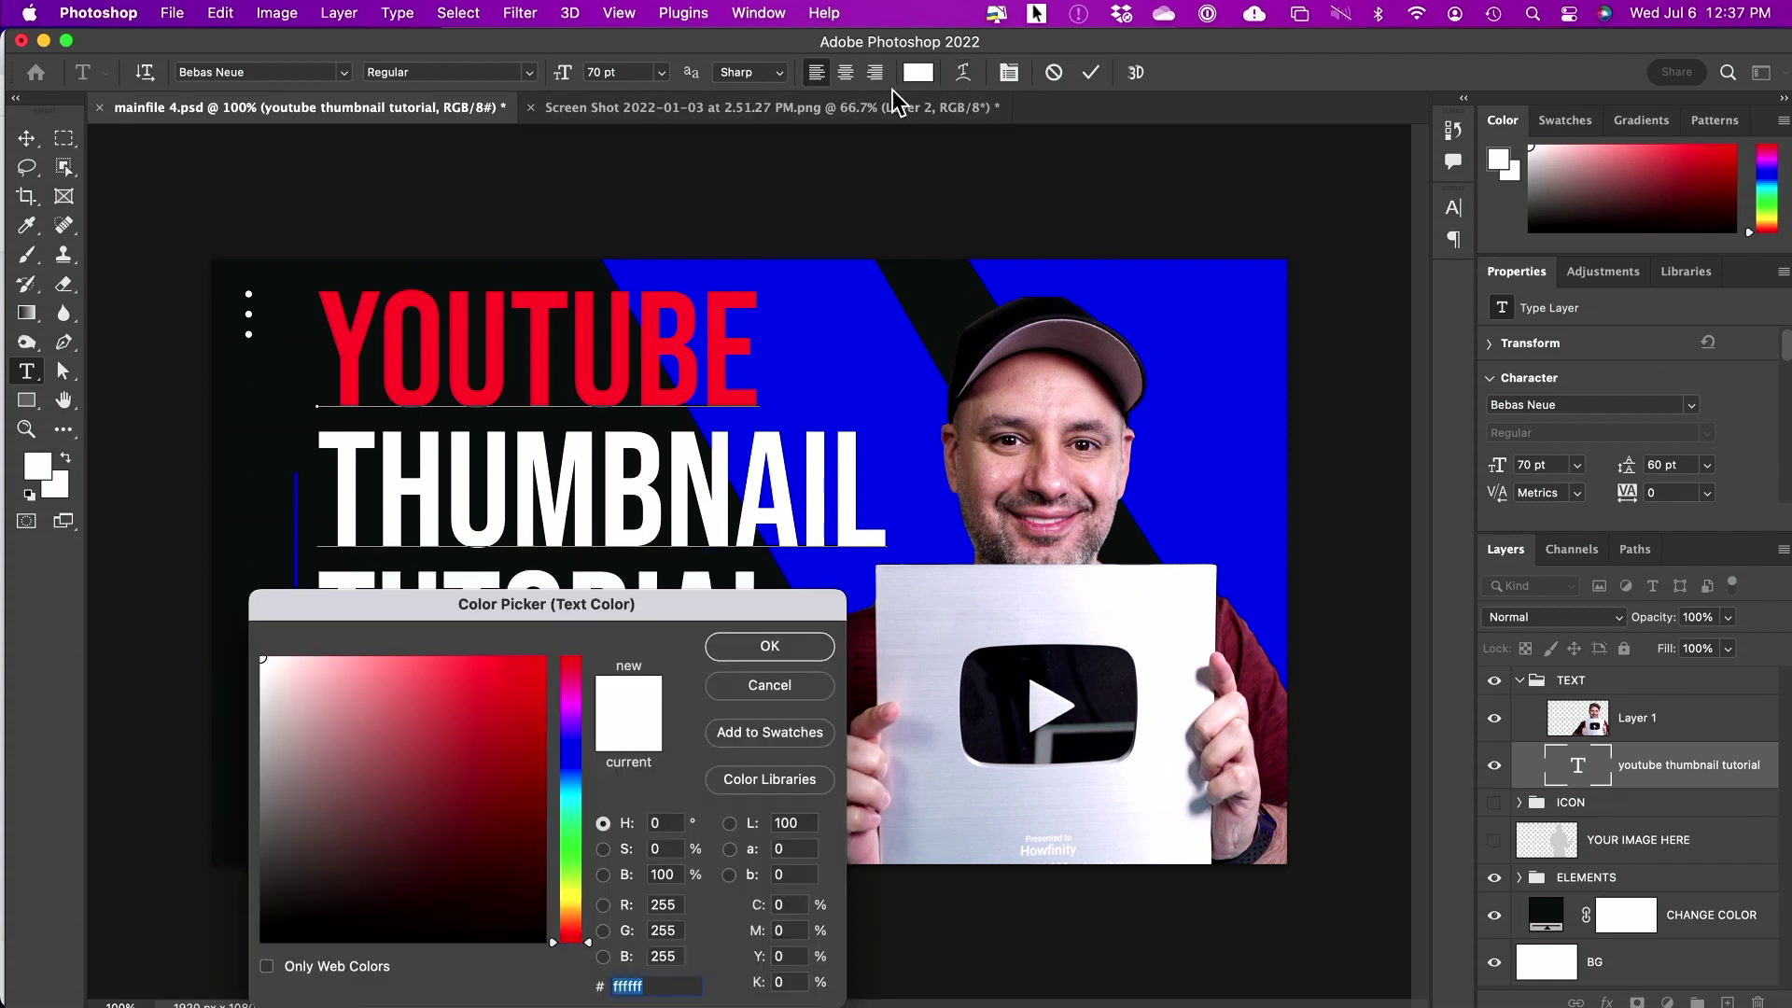
pyautogui.click(571, 760)
pyautogui.moveTo(457, 651); pyautogui.dragTo(341, 646)
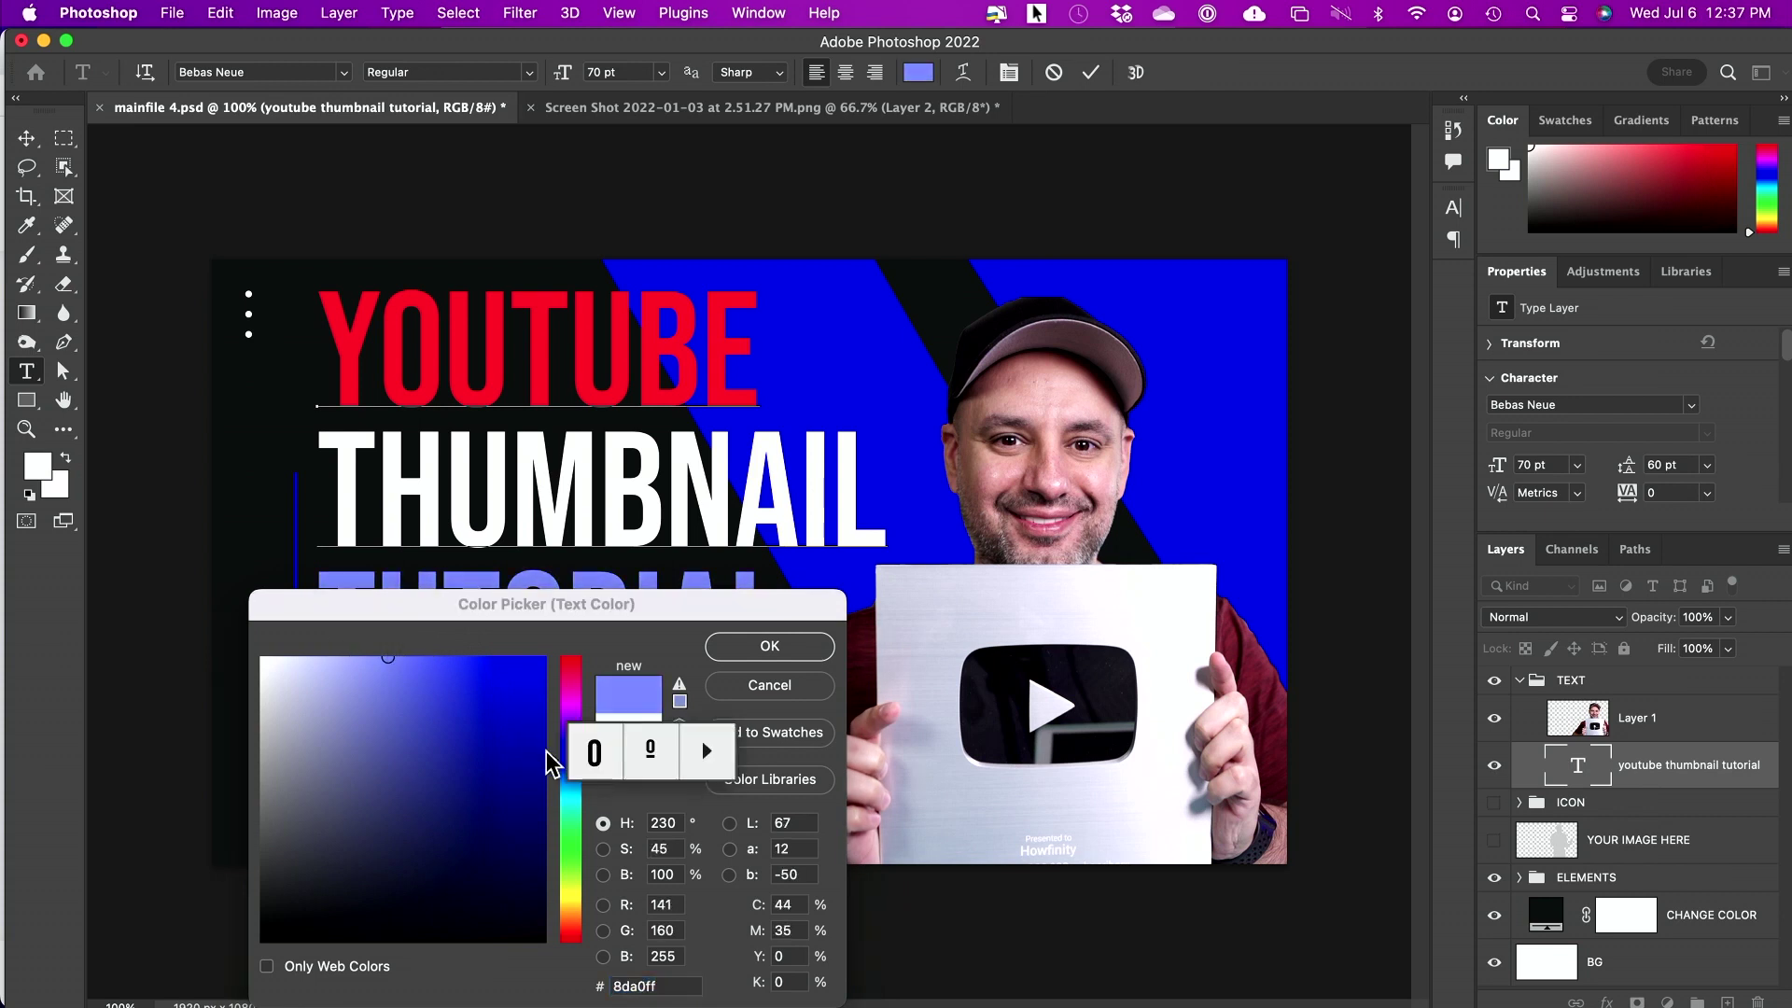
pyautogui.press('Return')
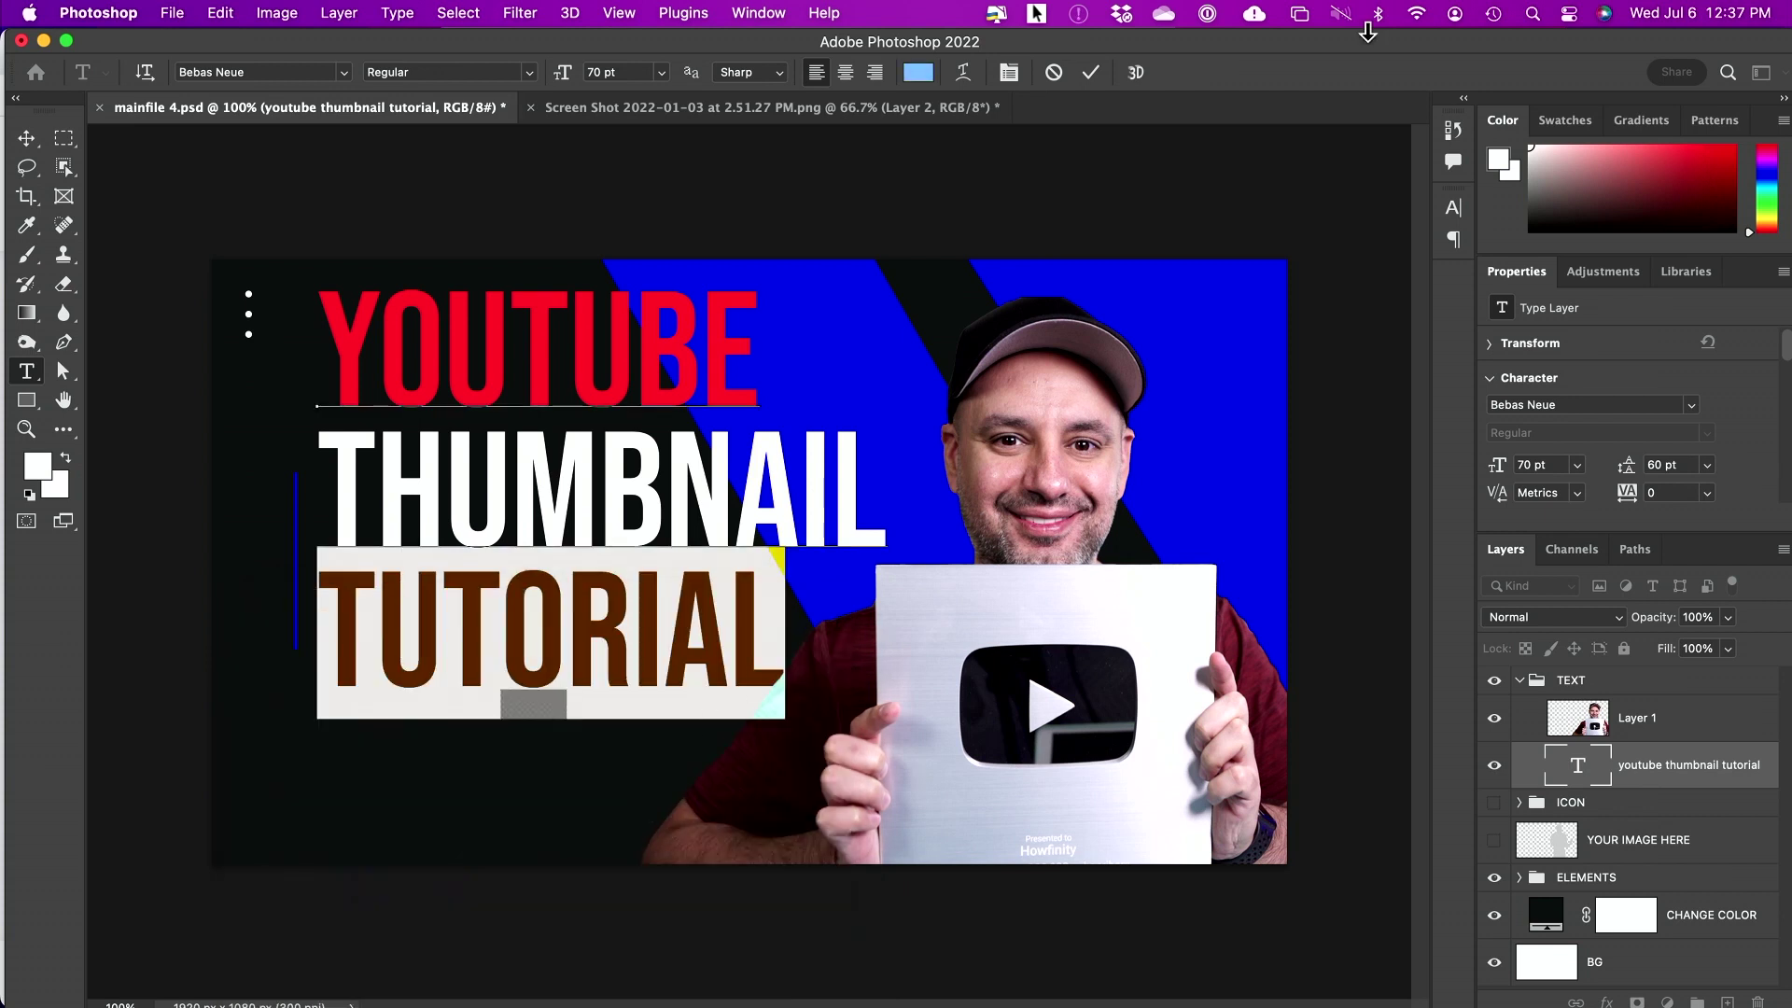
pyautogui.click(1090, 72)
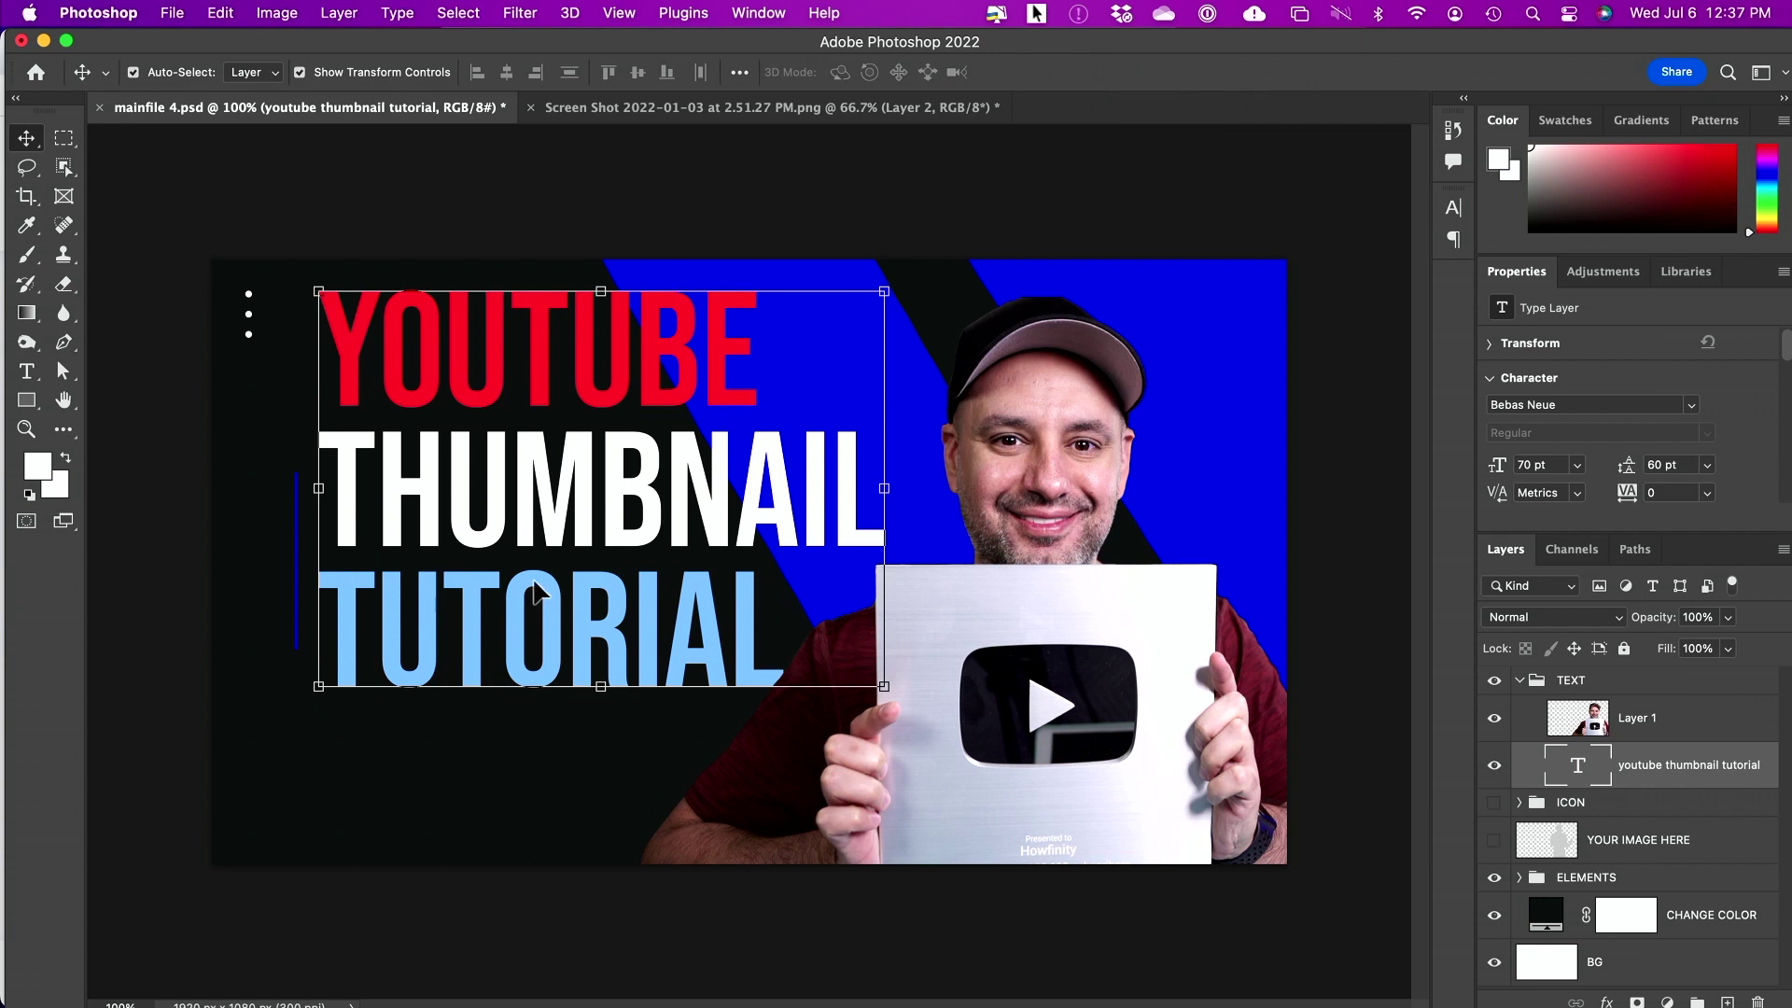
# Step: Collapse the TEXT group and select the CHANGE COLOR layer inside ELEMENTS
pyautogui.click(1520, 680)
pyautogui.click(1531, 822)
pyautogui.click(1520, 783)
# Step: Give the Rectangle 1 copy layer a Color Overlay style in the original bright light blue
pyautogui.scroll(-2, 1627, 811)
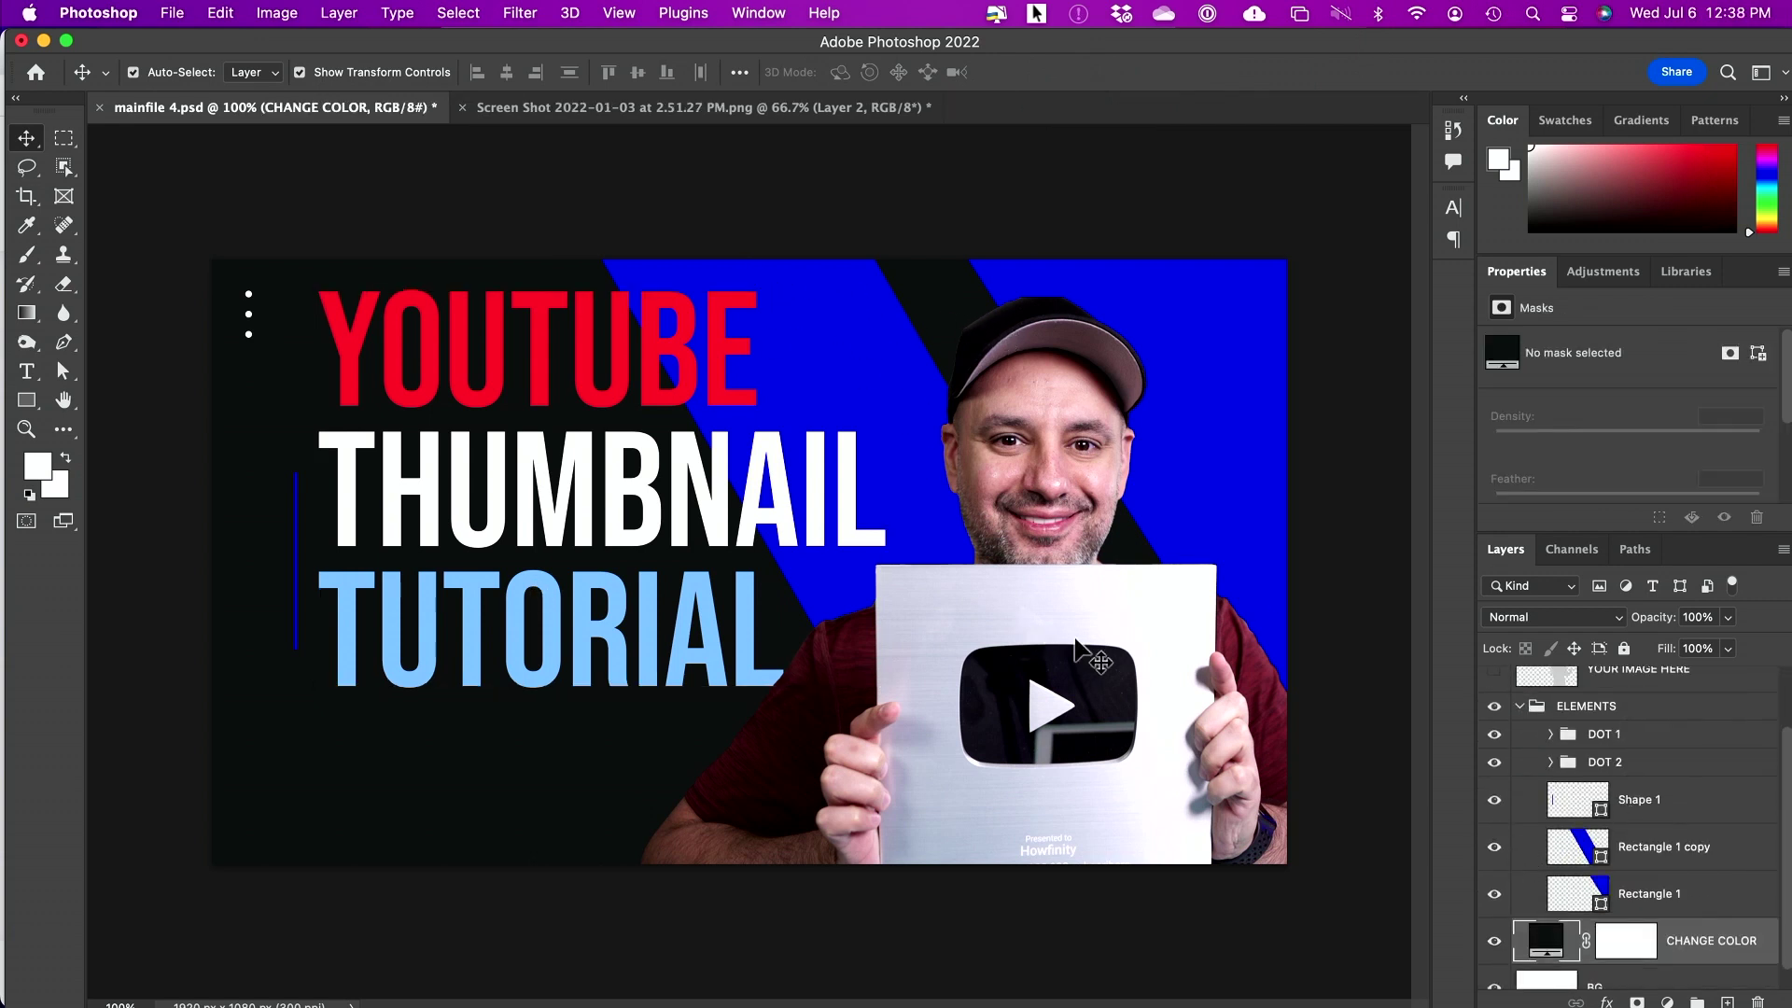
pyautogui.click(1658, 851)
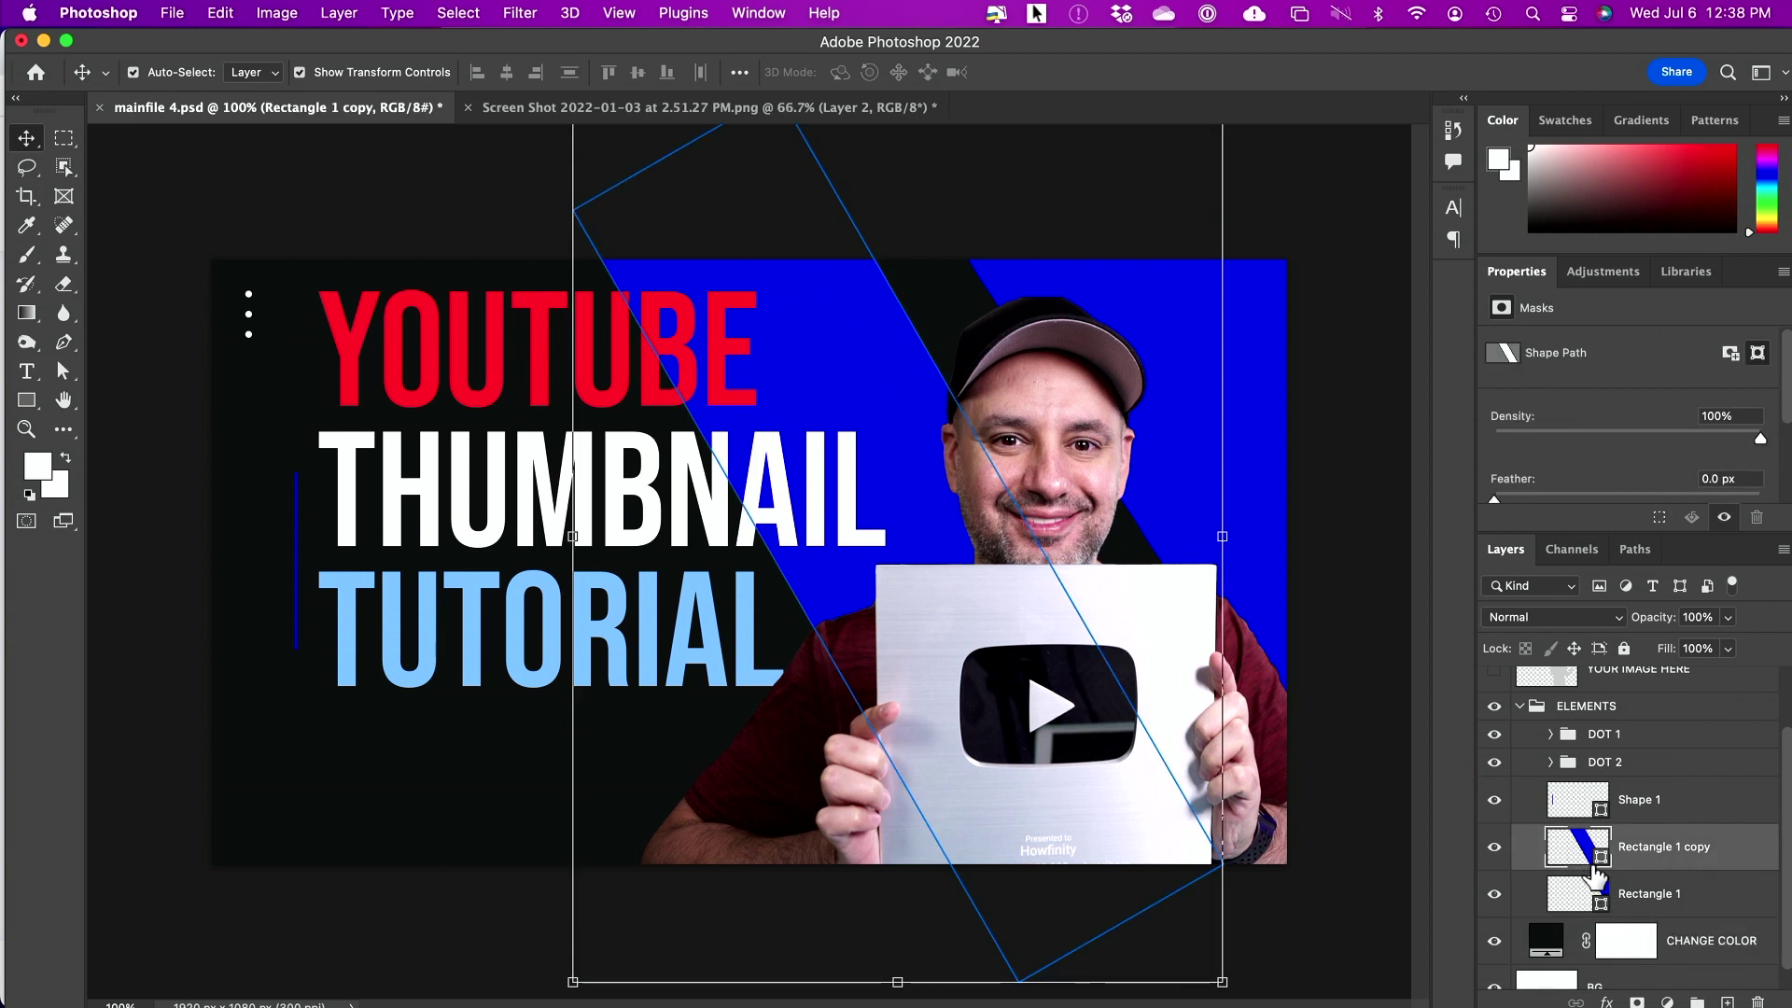
pyautogui.doubleClick(1725, 851)
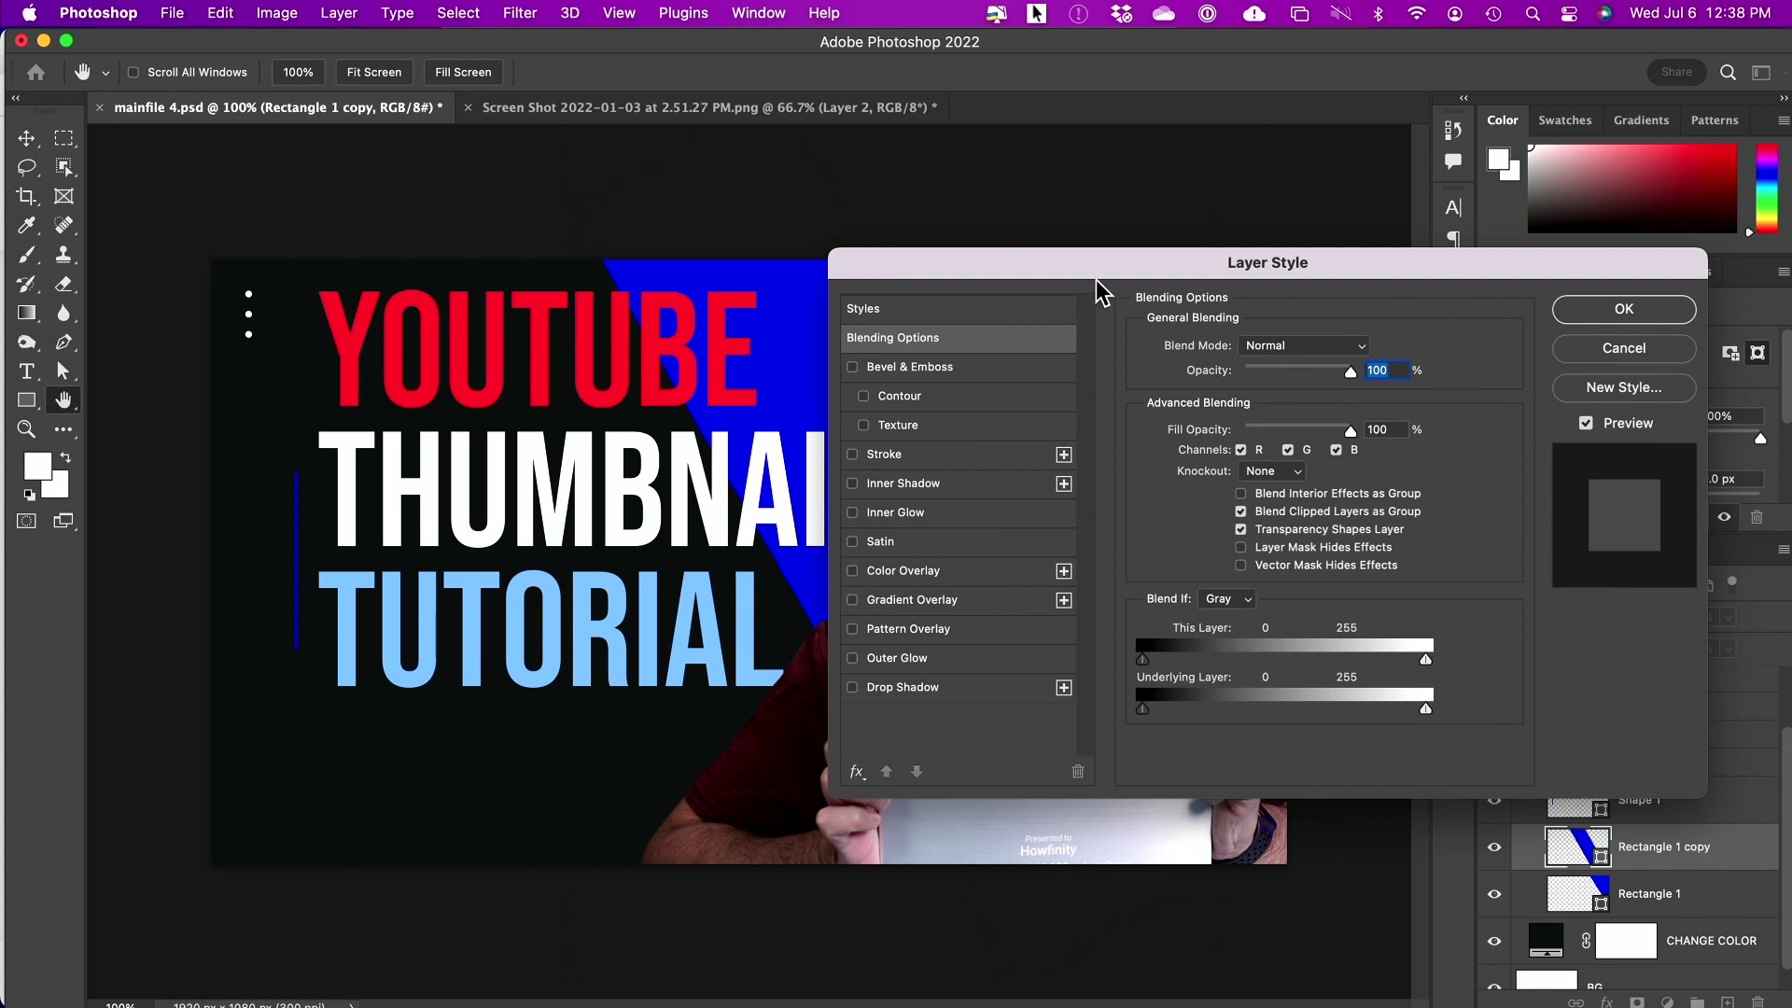
pyautogui.moveTo(1097, 278); pyautogui.dragTo(1297, 359)
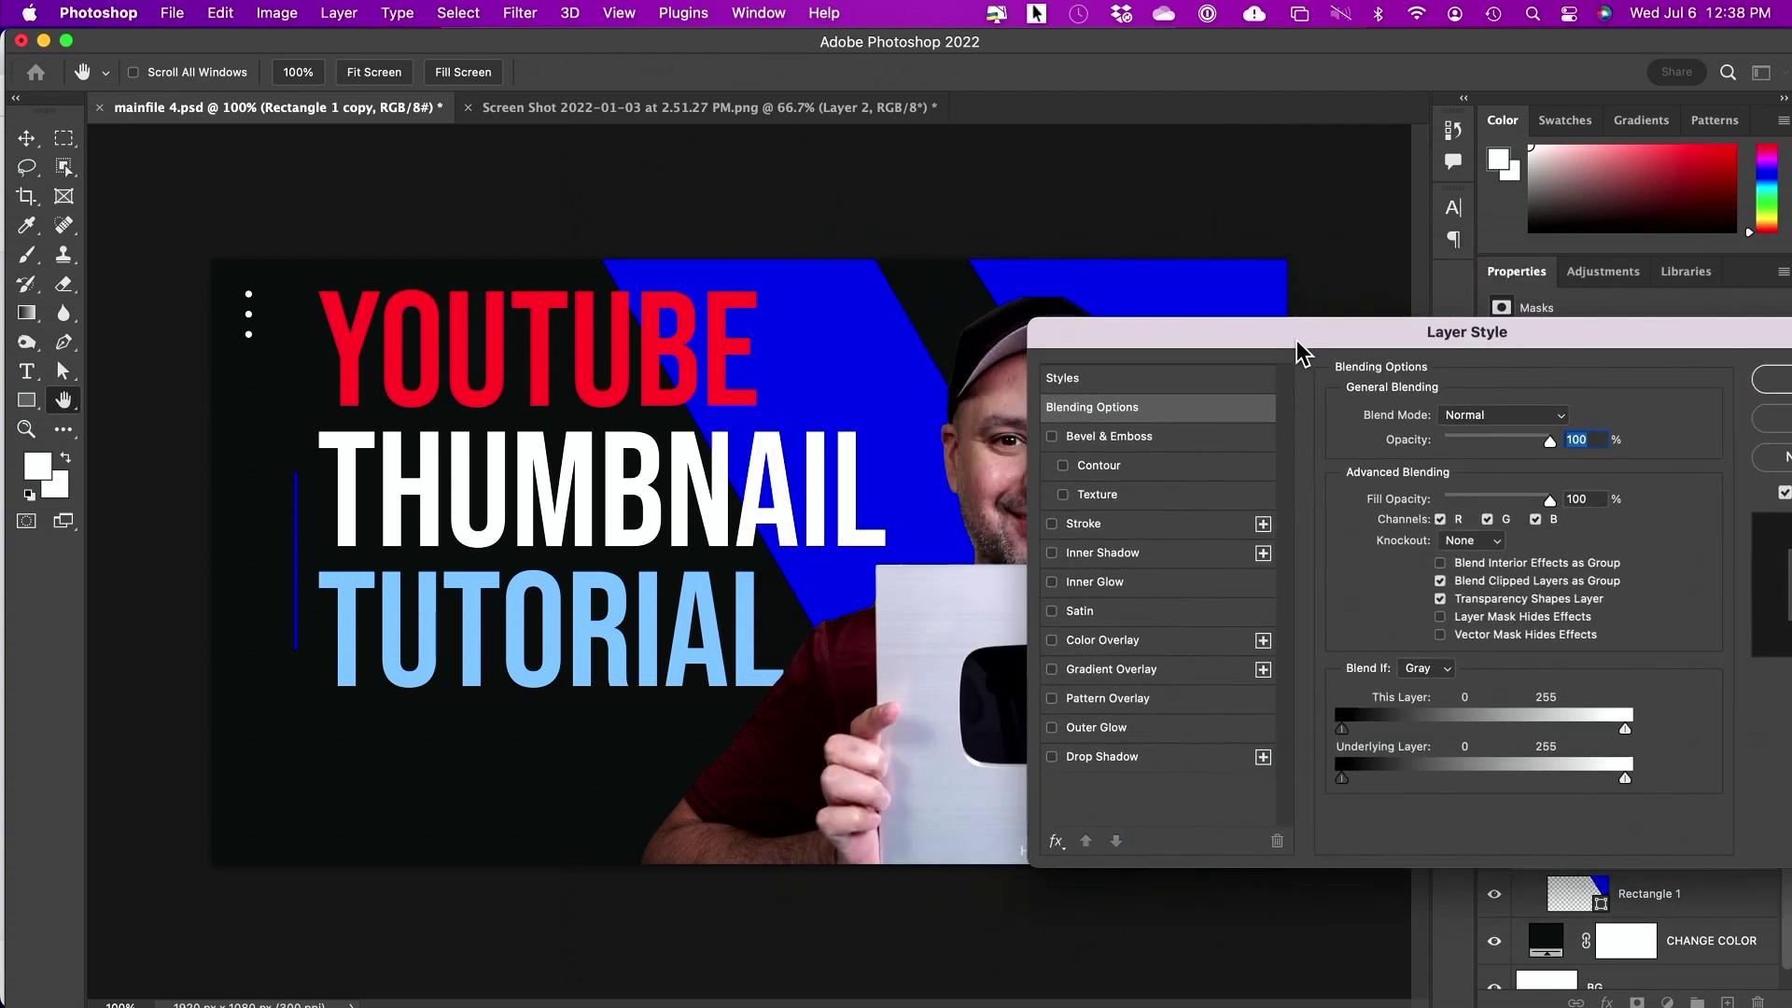
pyautogui.click(1052, 641)
pyautogui.click(1090, 640)
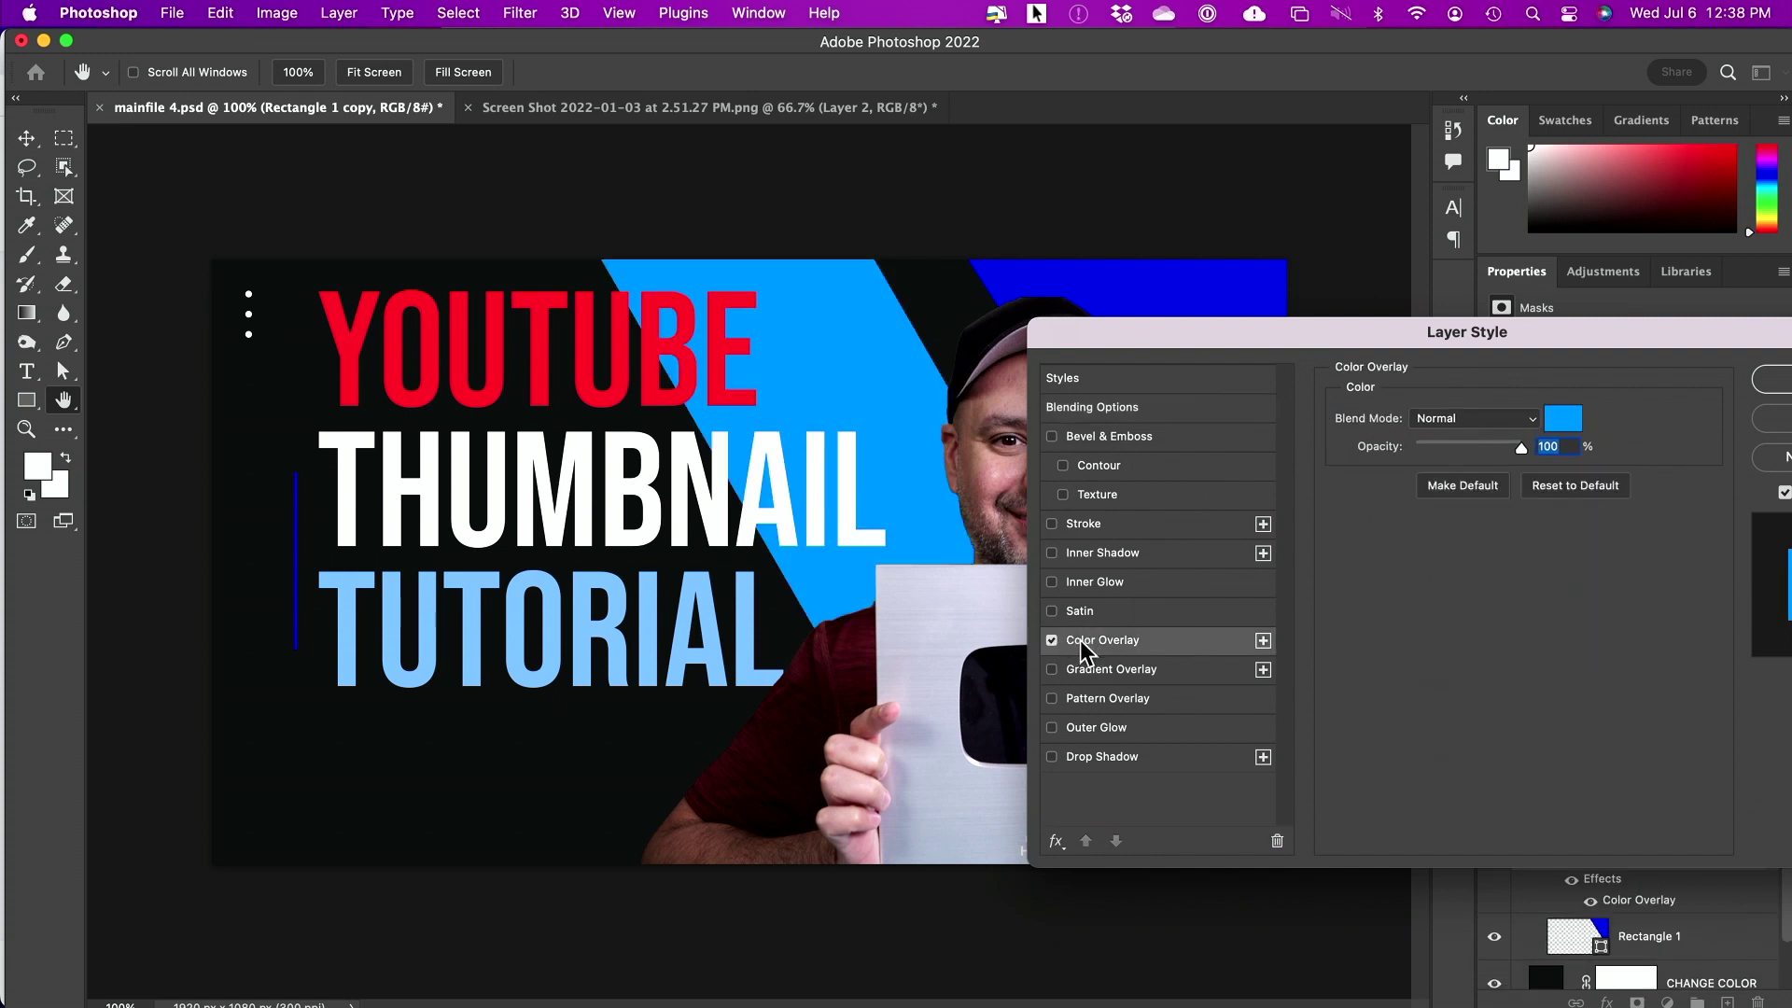
pyautogui.click(1563, 418)
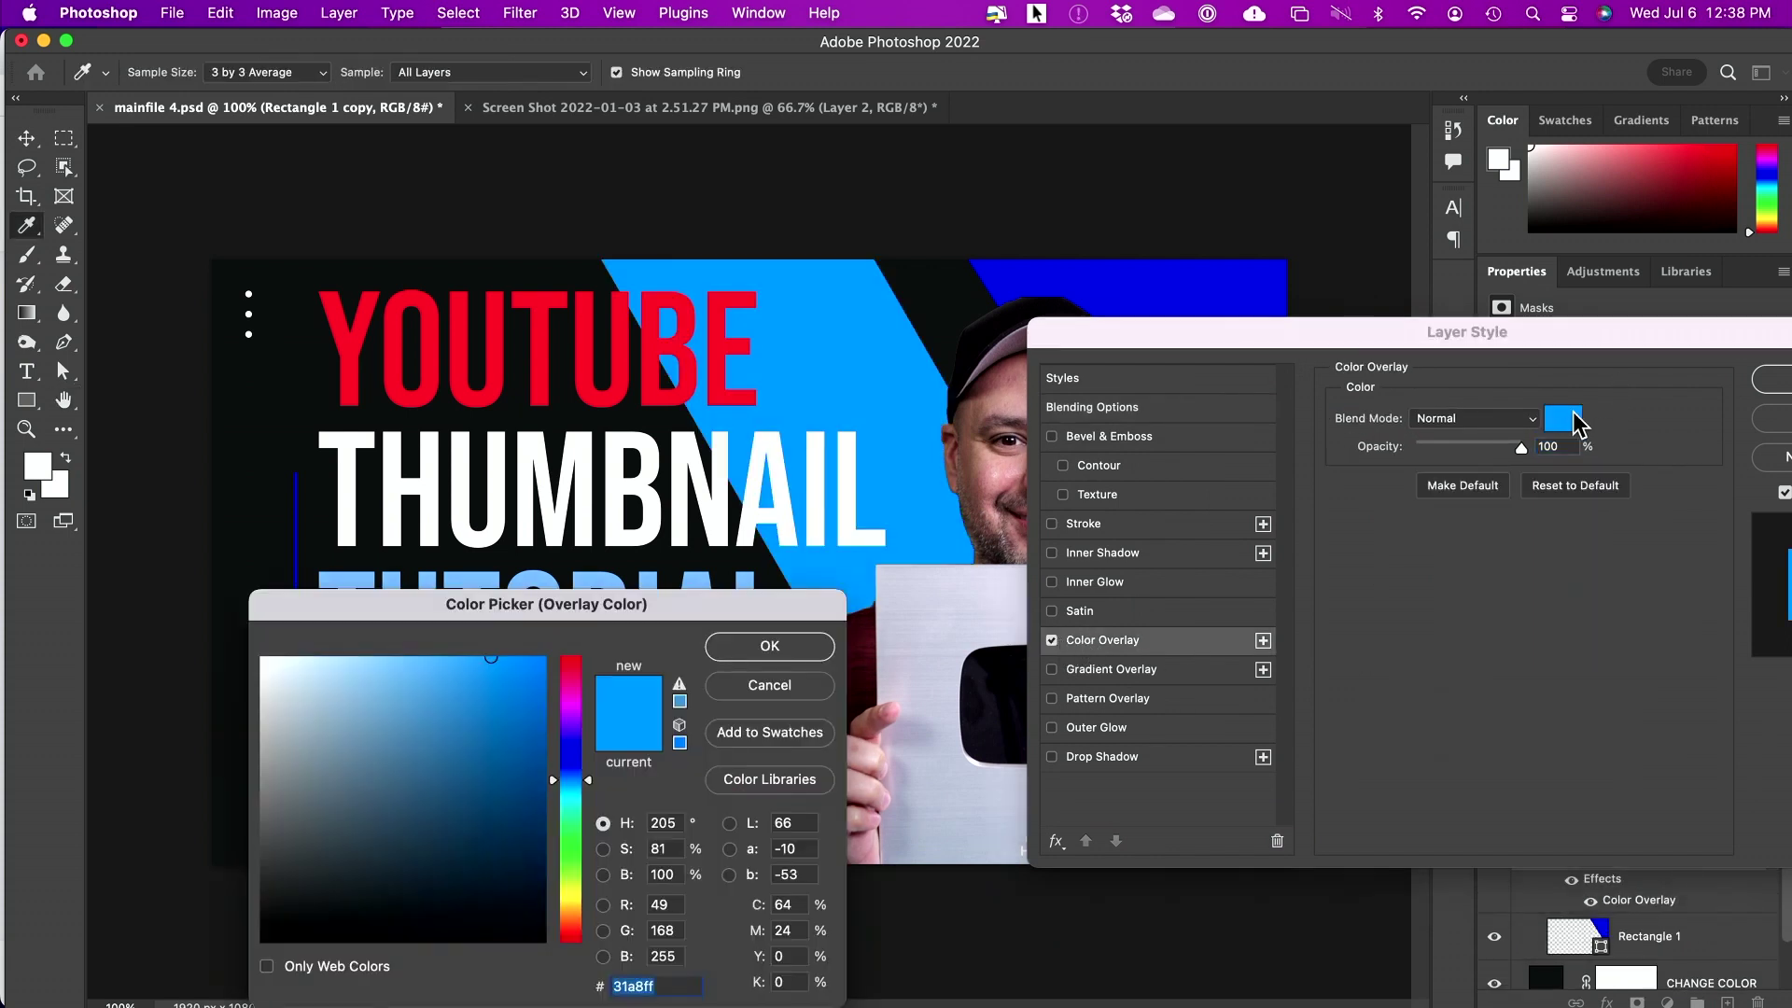
pyautogui.moveTo(476, 747)
pyautogui.mouseDown()
pyautogui.moveTo(508, 763)
pyautogui.moveTo(532, 856)
pyautogui.moveTo(529, 752)
pyautogui.moveTo(359, 690)
pyautogui.moveTo(375, 685)
pyautogui.mouseUp()
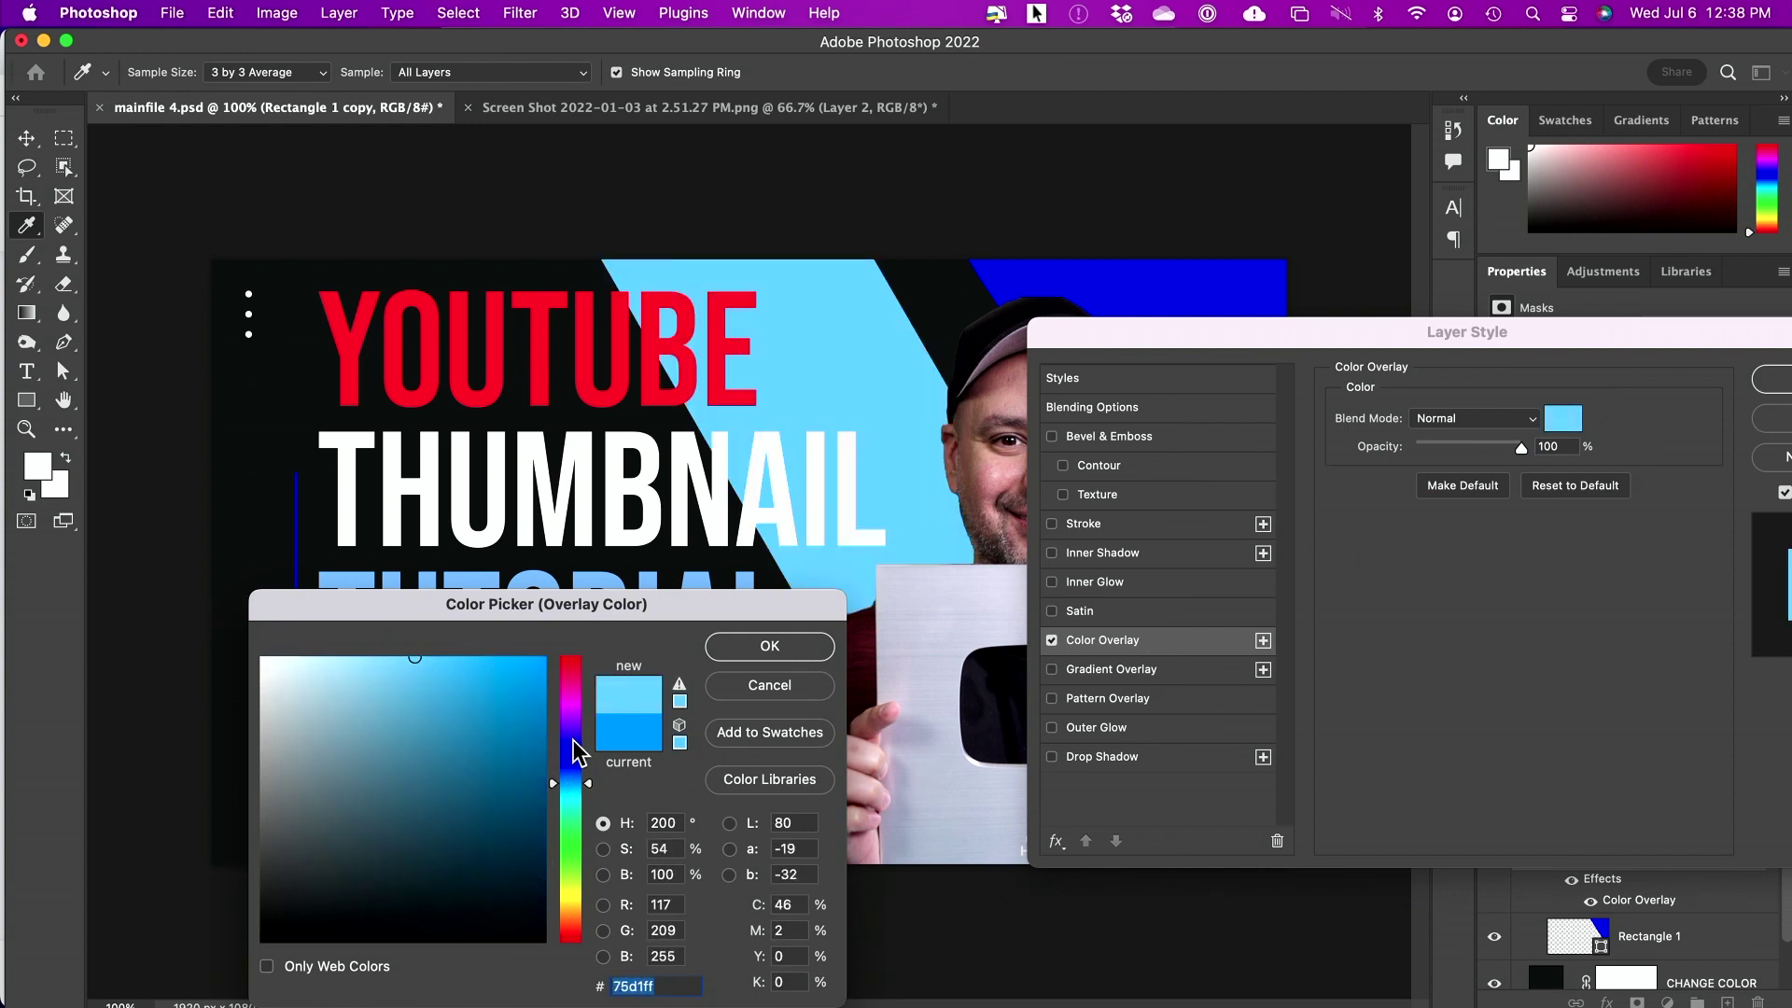
pyautogui.click(628, 729)
pyautogui.click(769, 646)
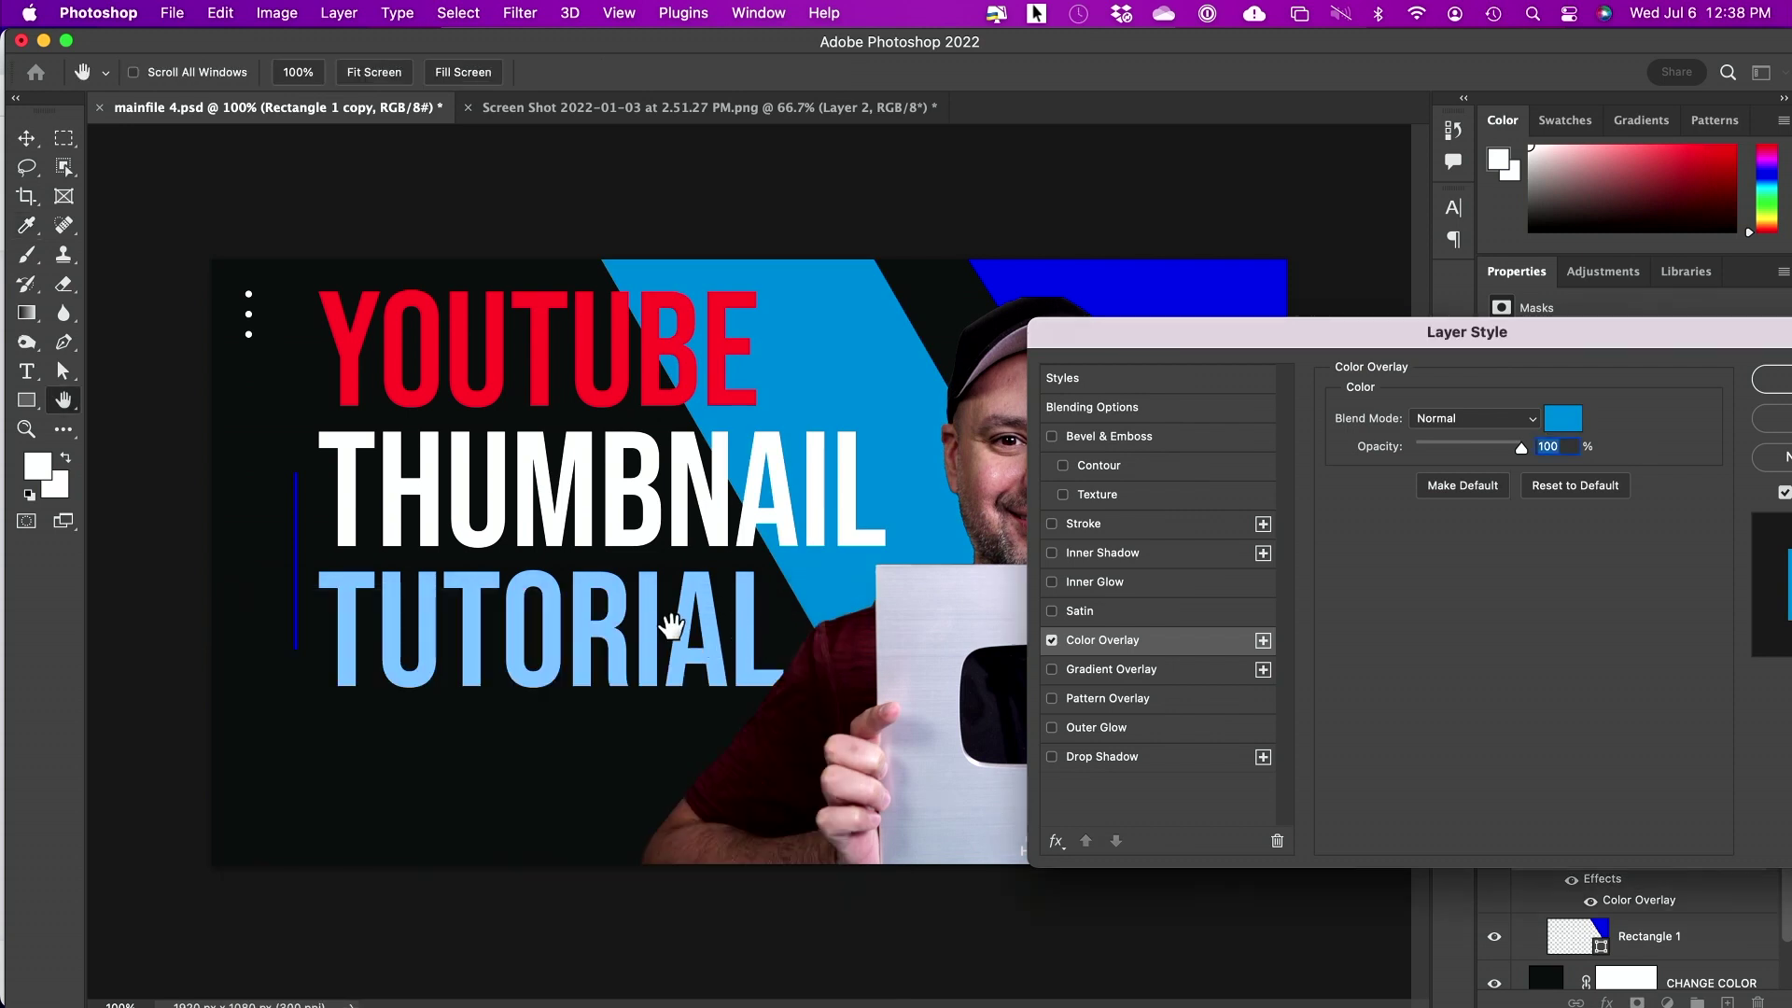
pyautogui.click(1766, 381)
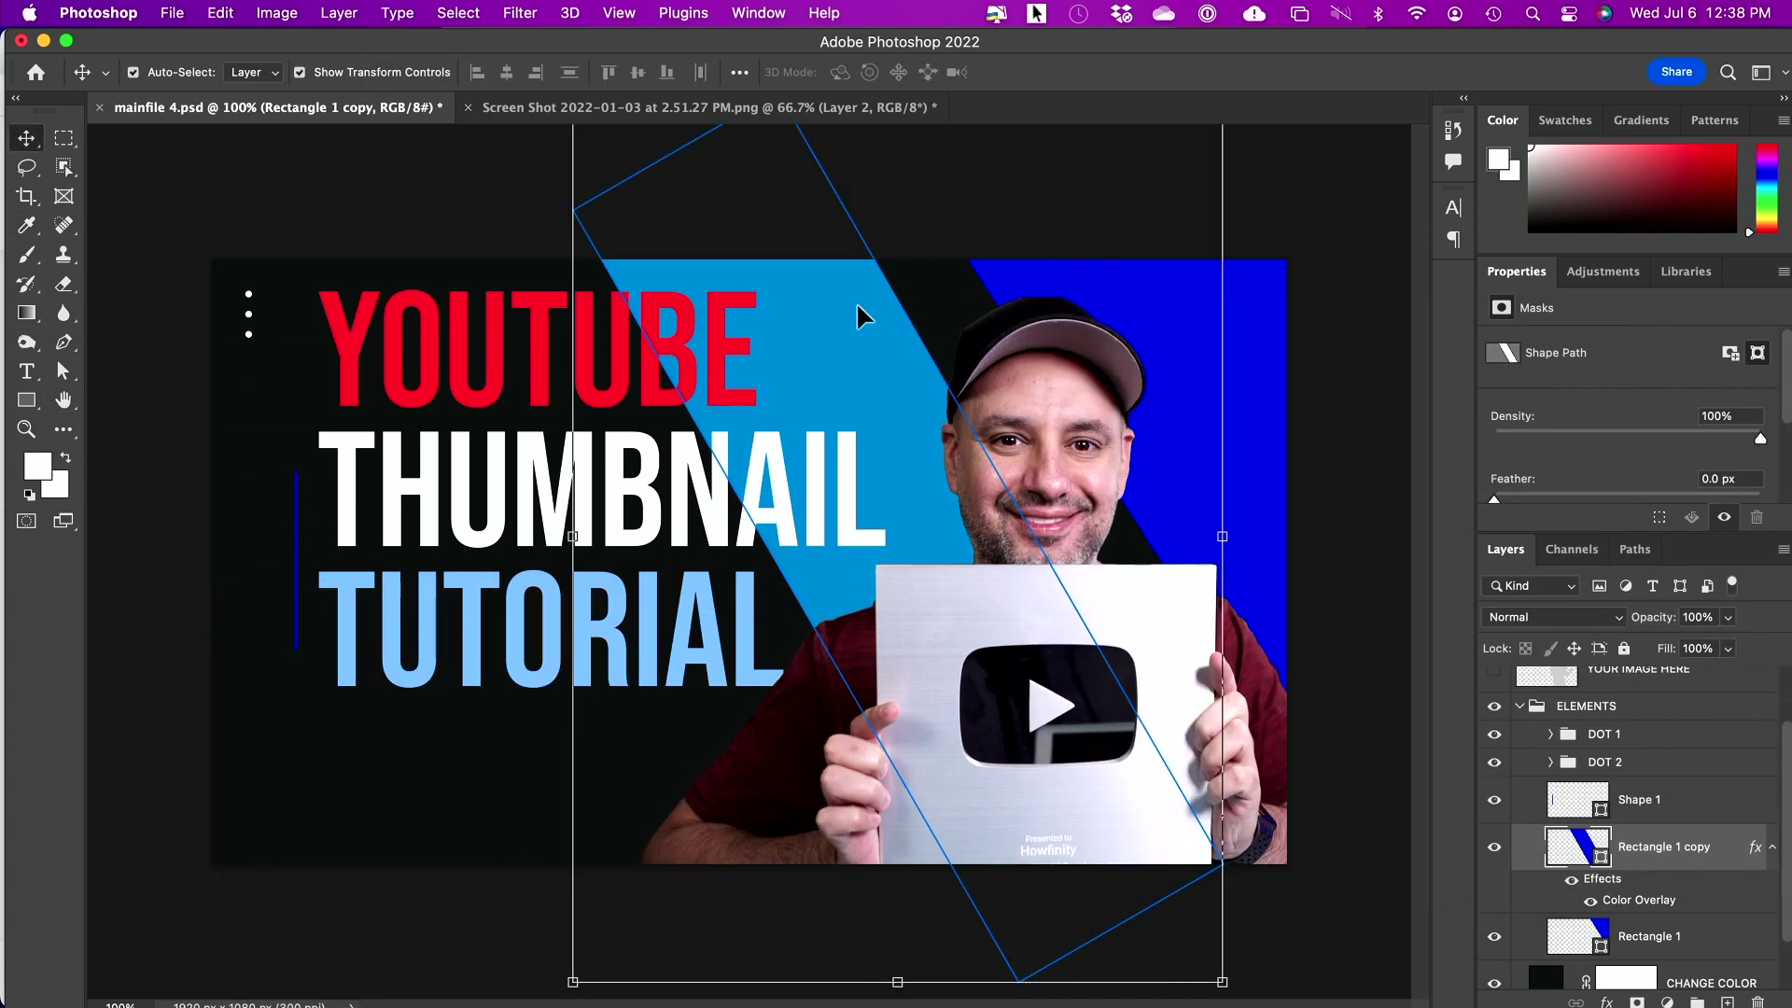
pyautogui.click(934, 191)
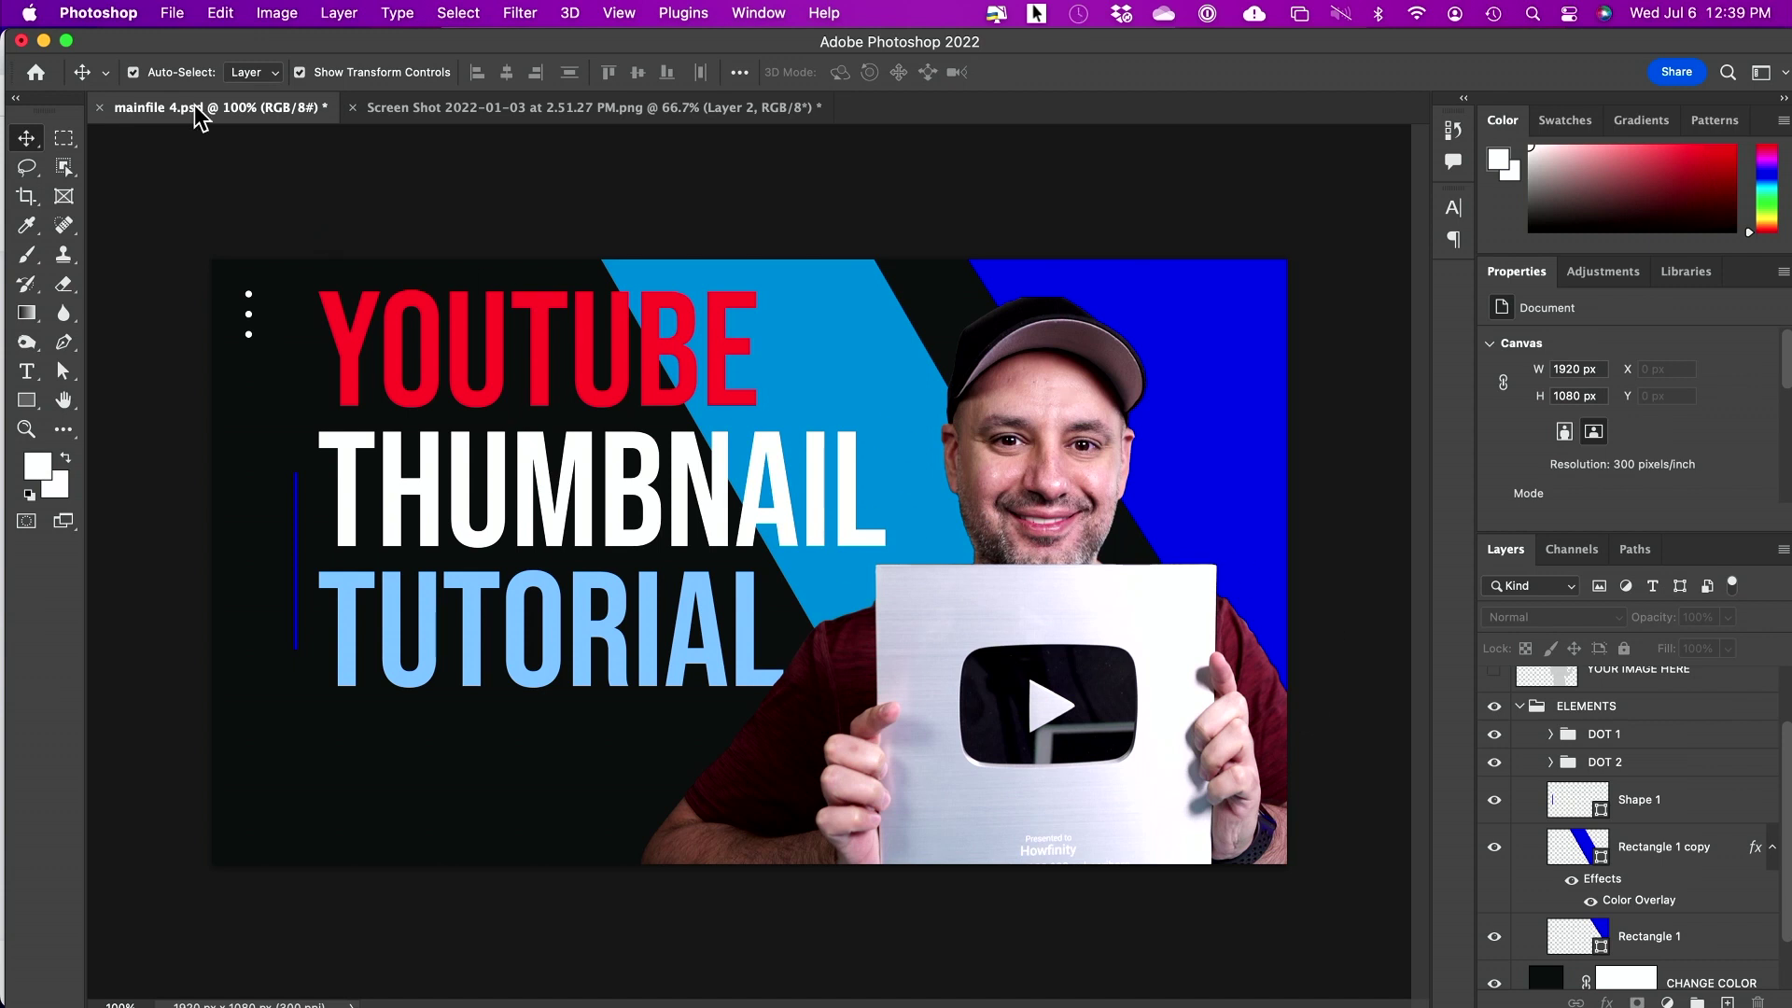
# Step: Open File > Export > Export As and keep JPG as the export format
pyautogui.click(172, 13)
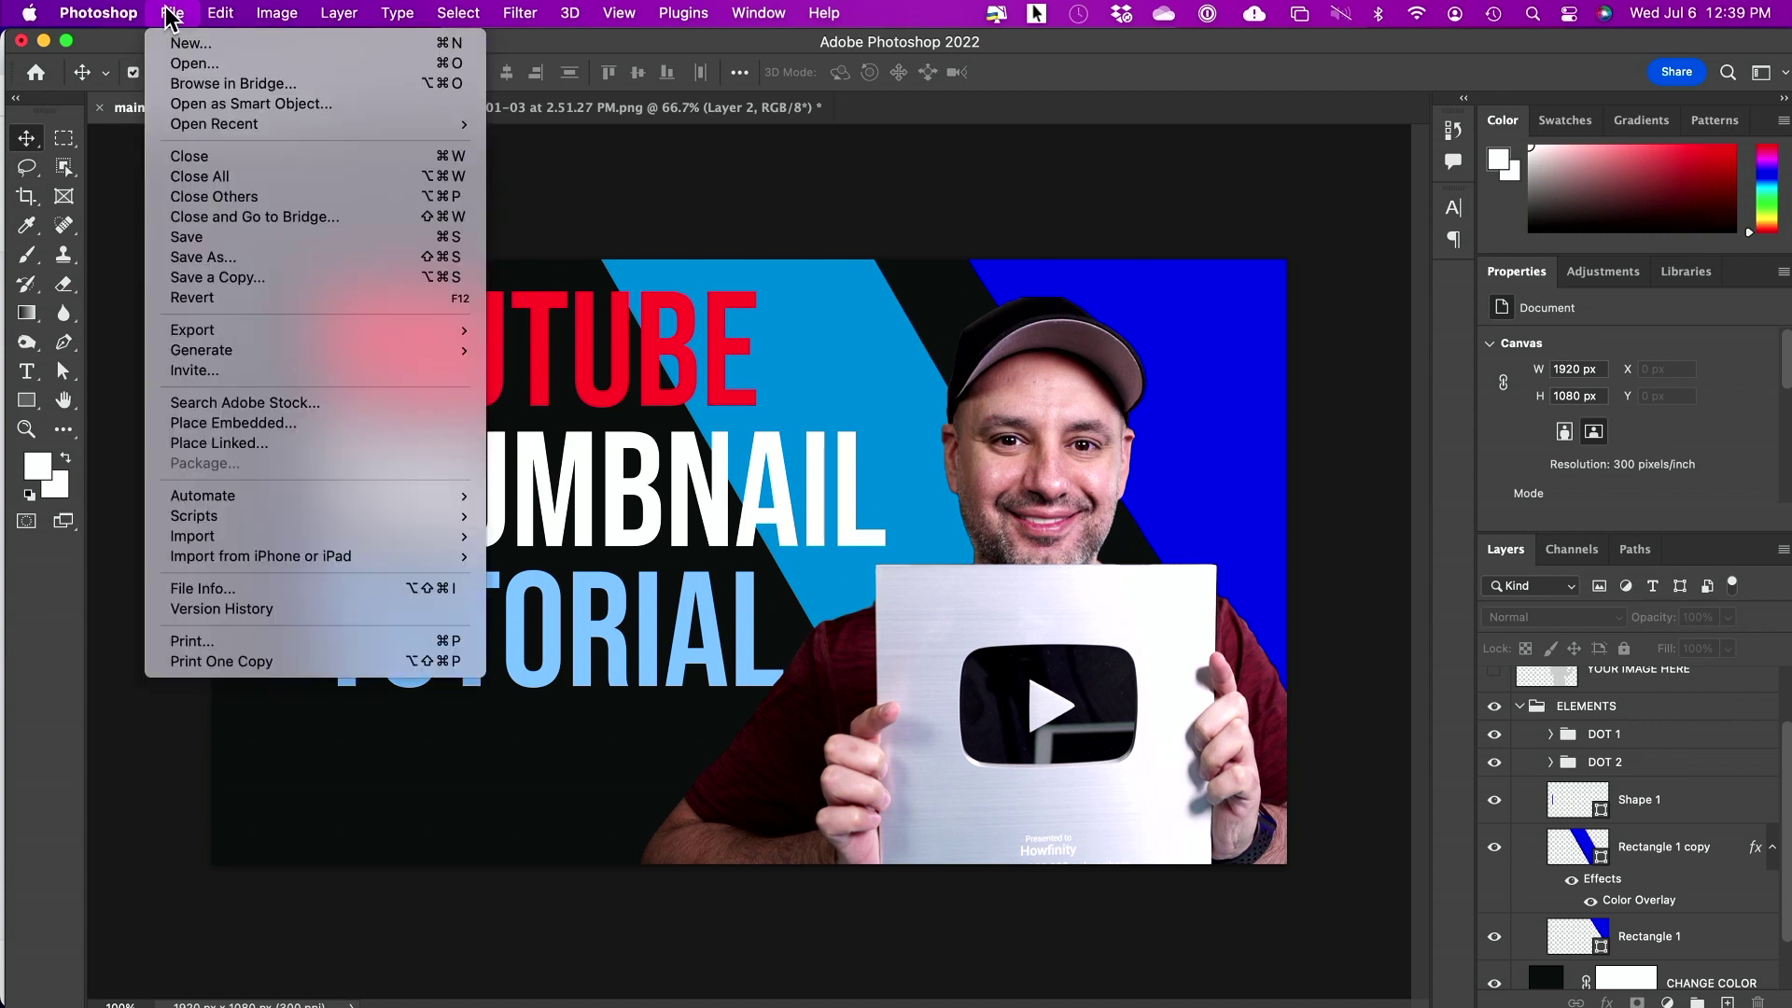
pyautogui.moveTo(232, 338)
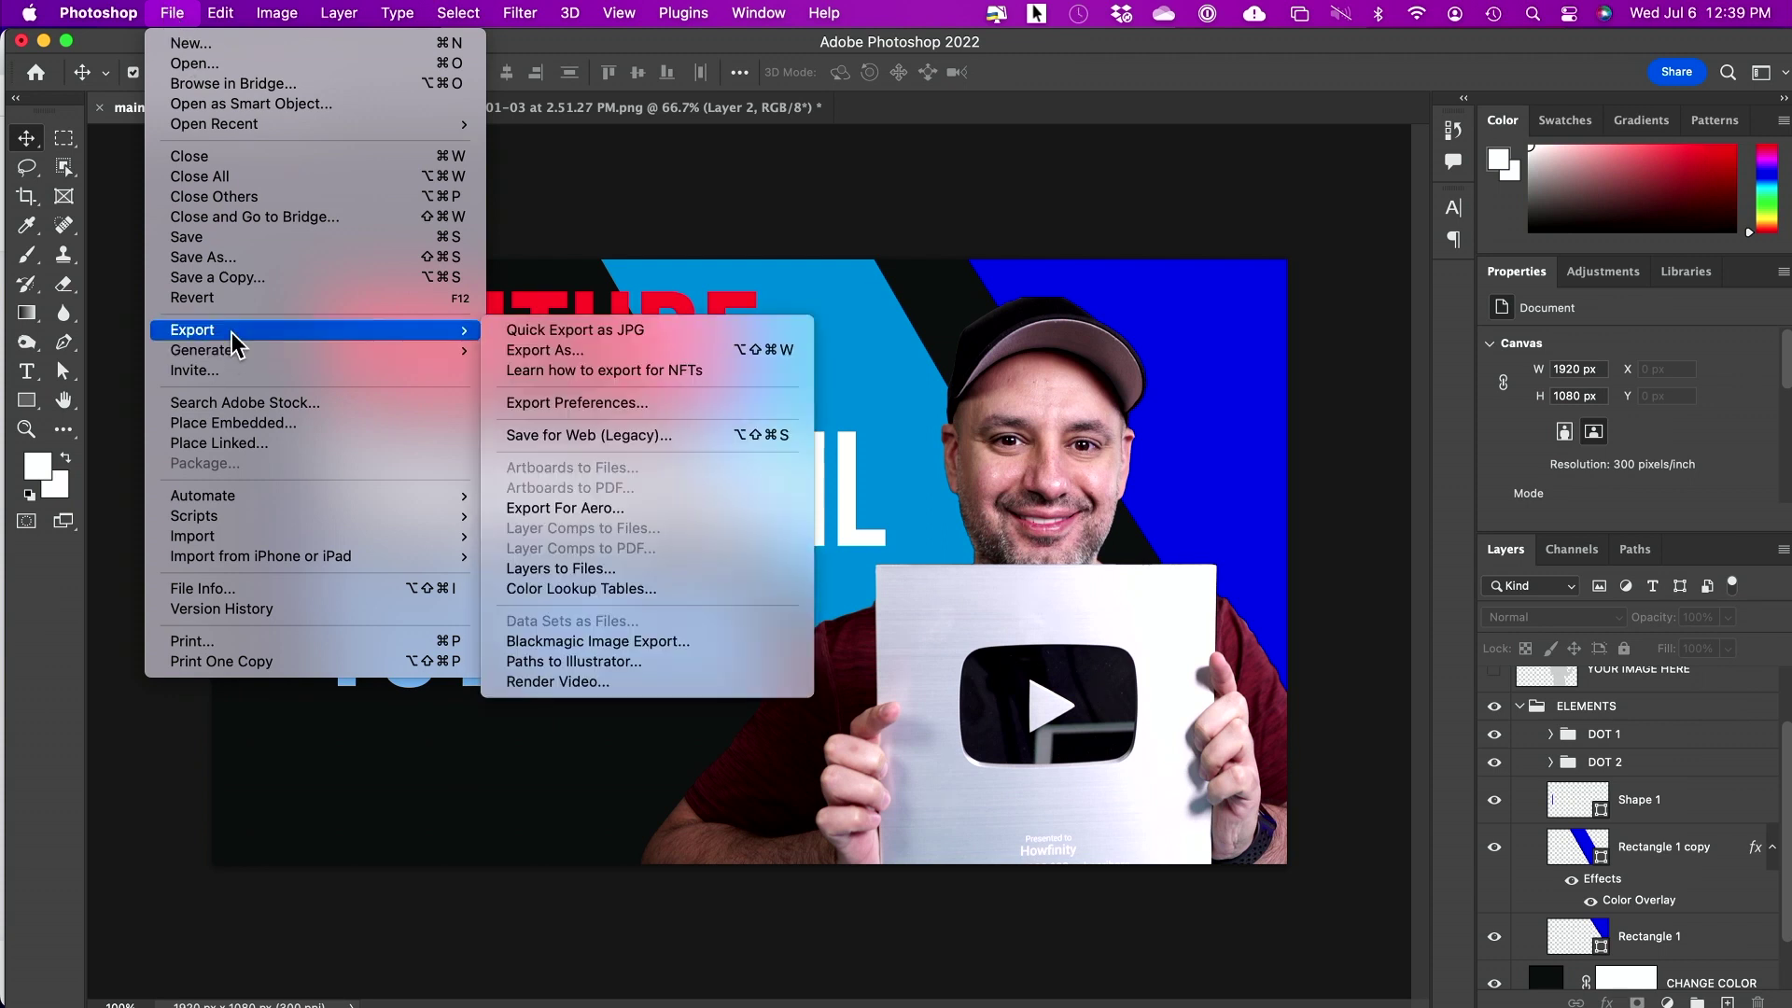
pyautogui.click(594, 359)
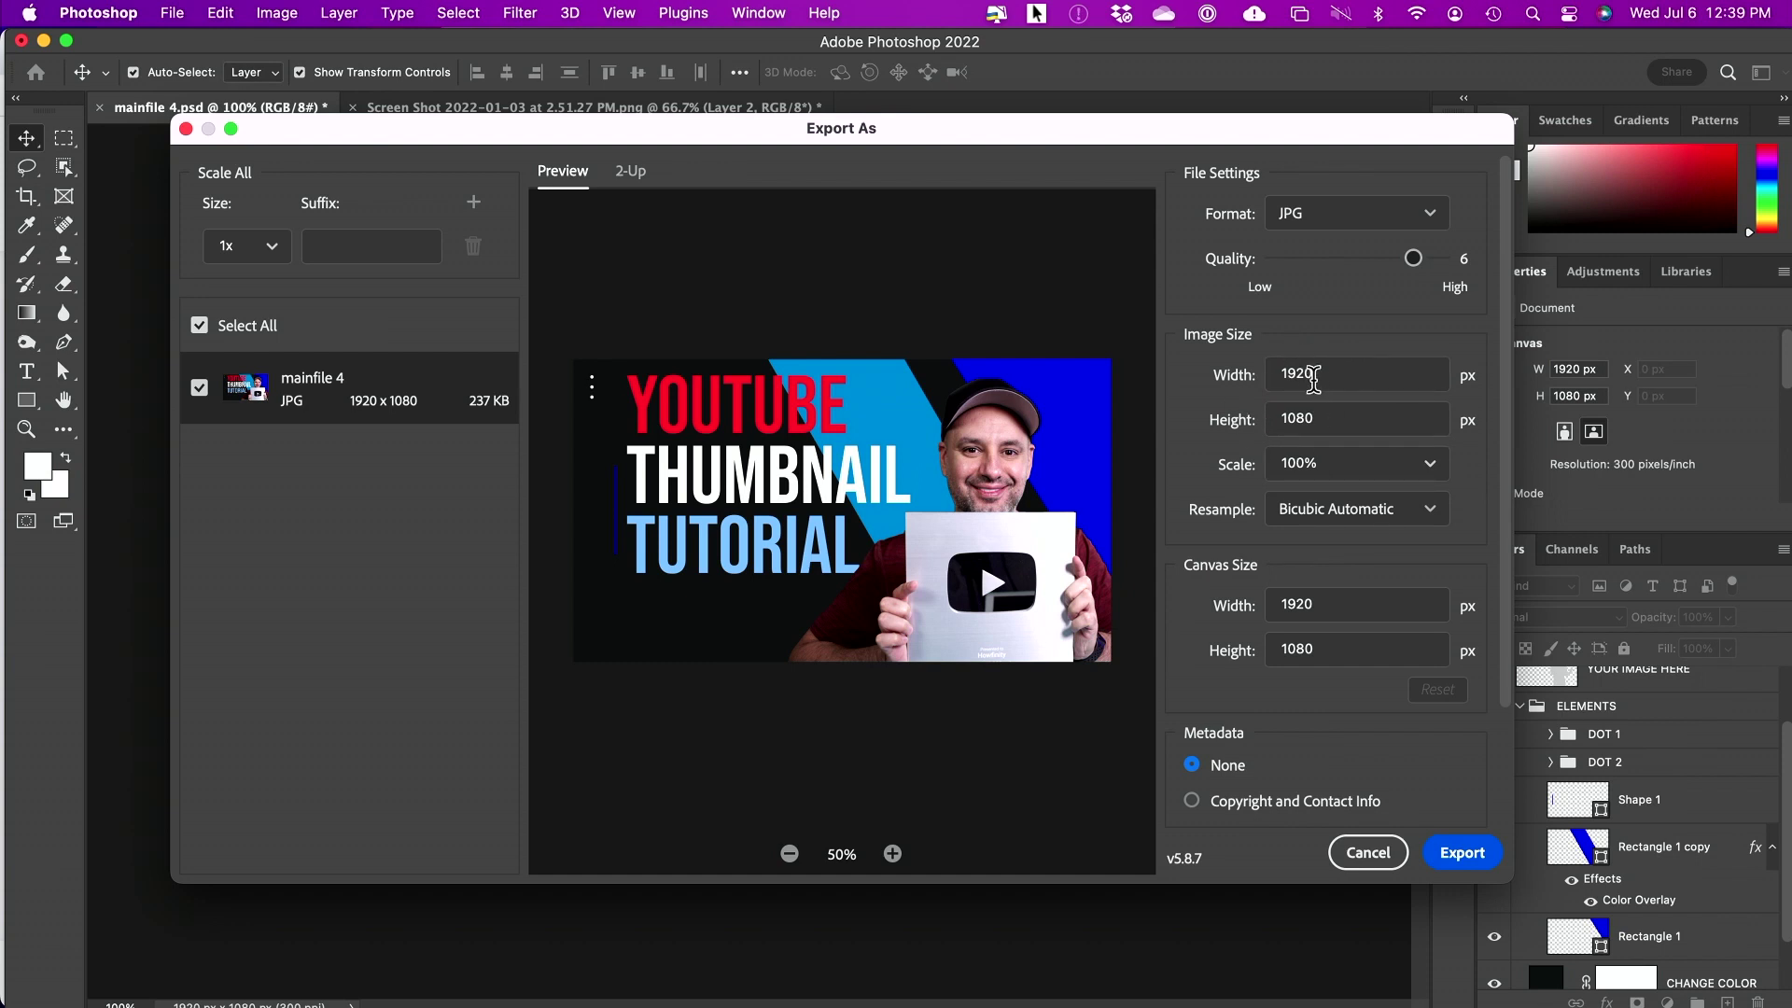
pyautogui.click(1309, 213)
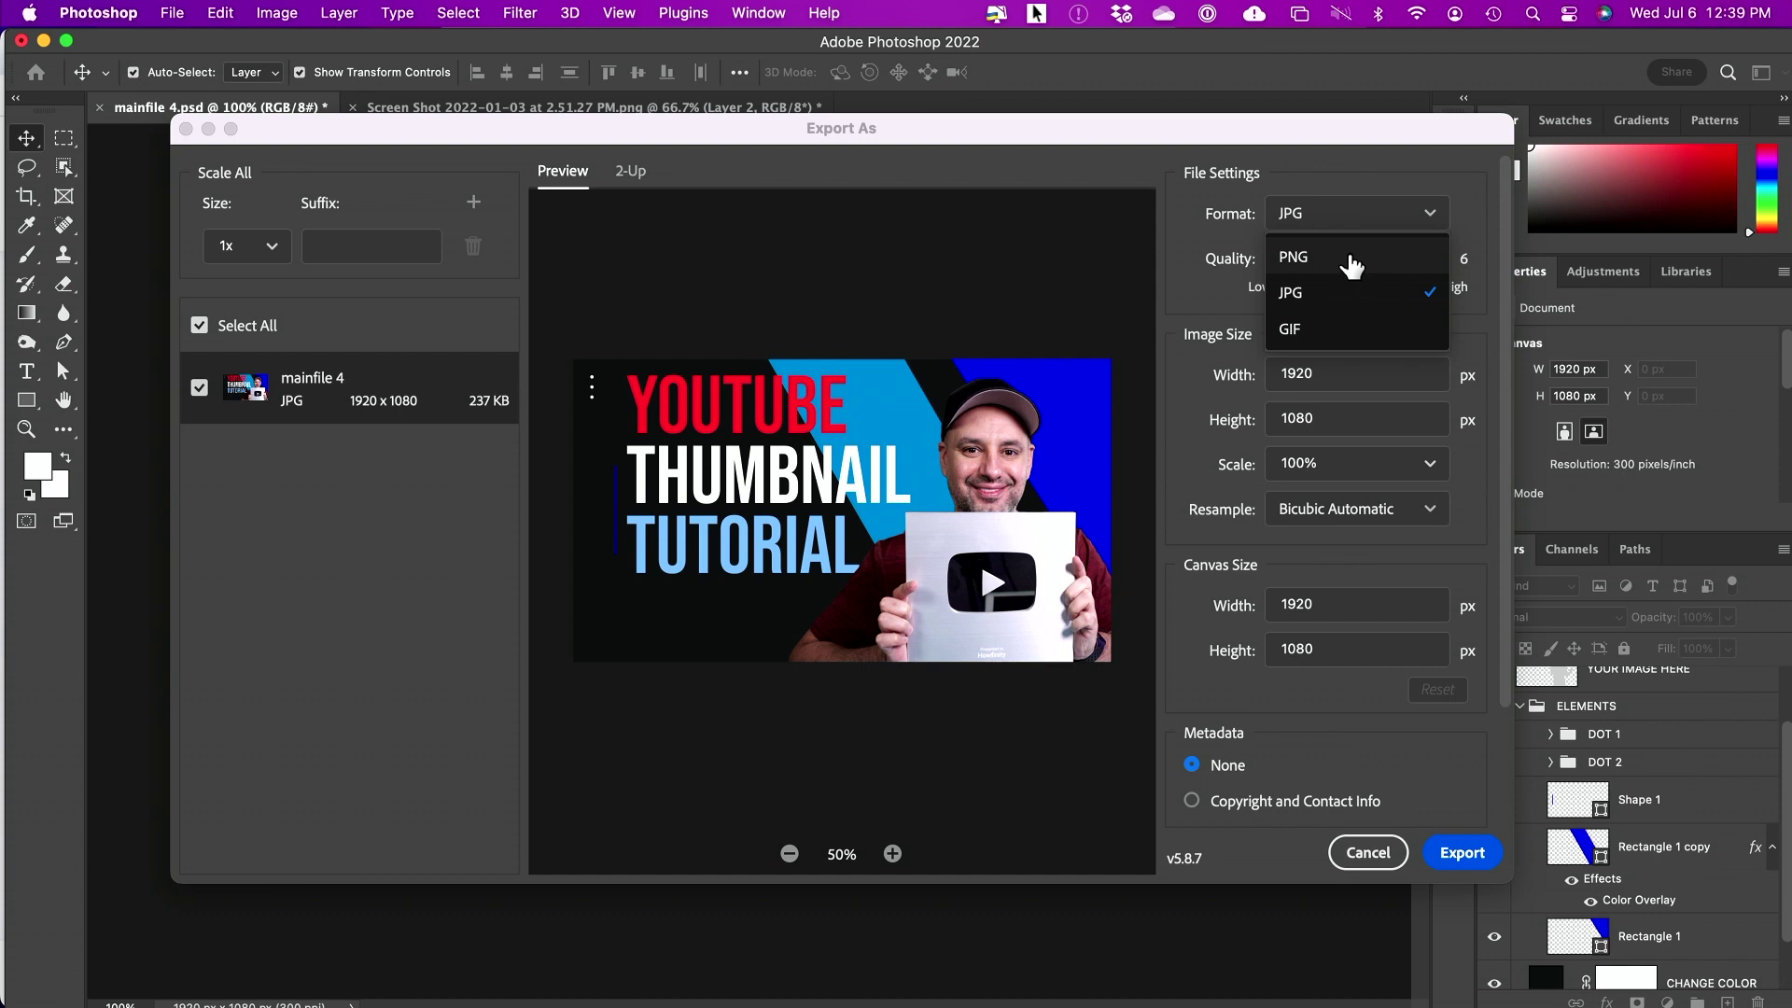
pyautogui.click(1305, 295)
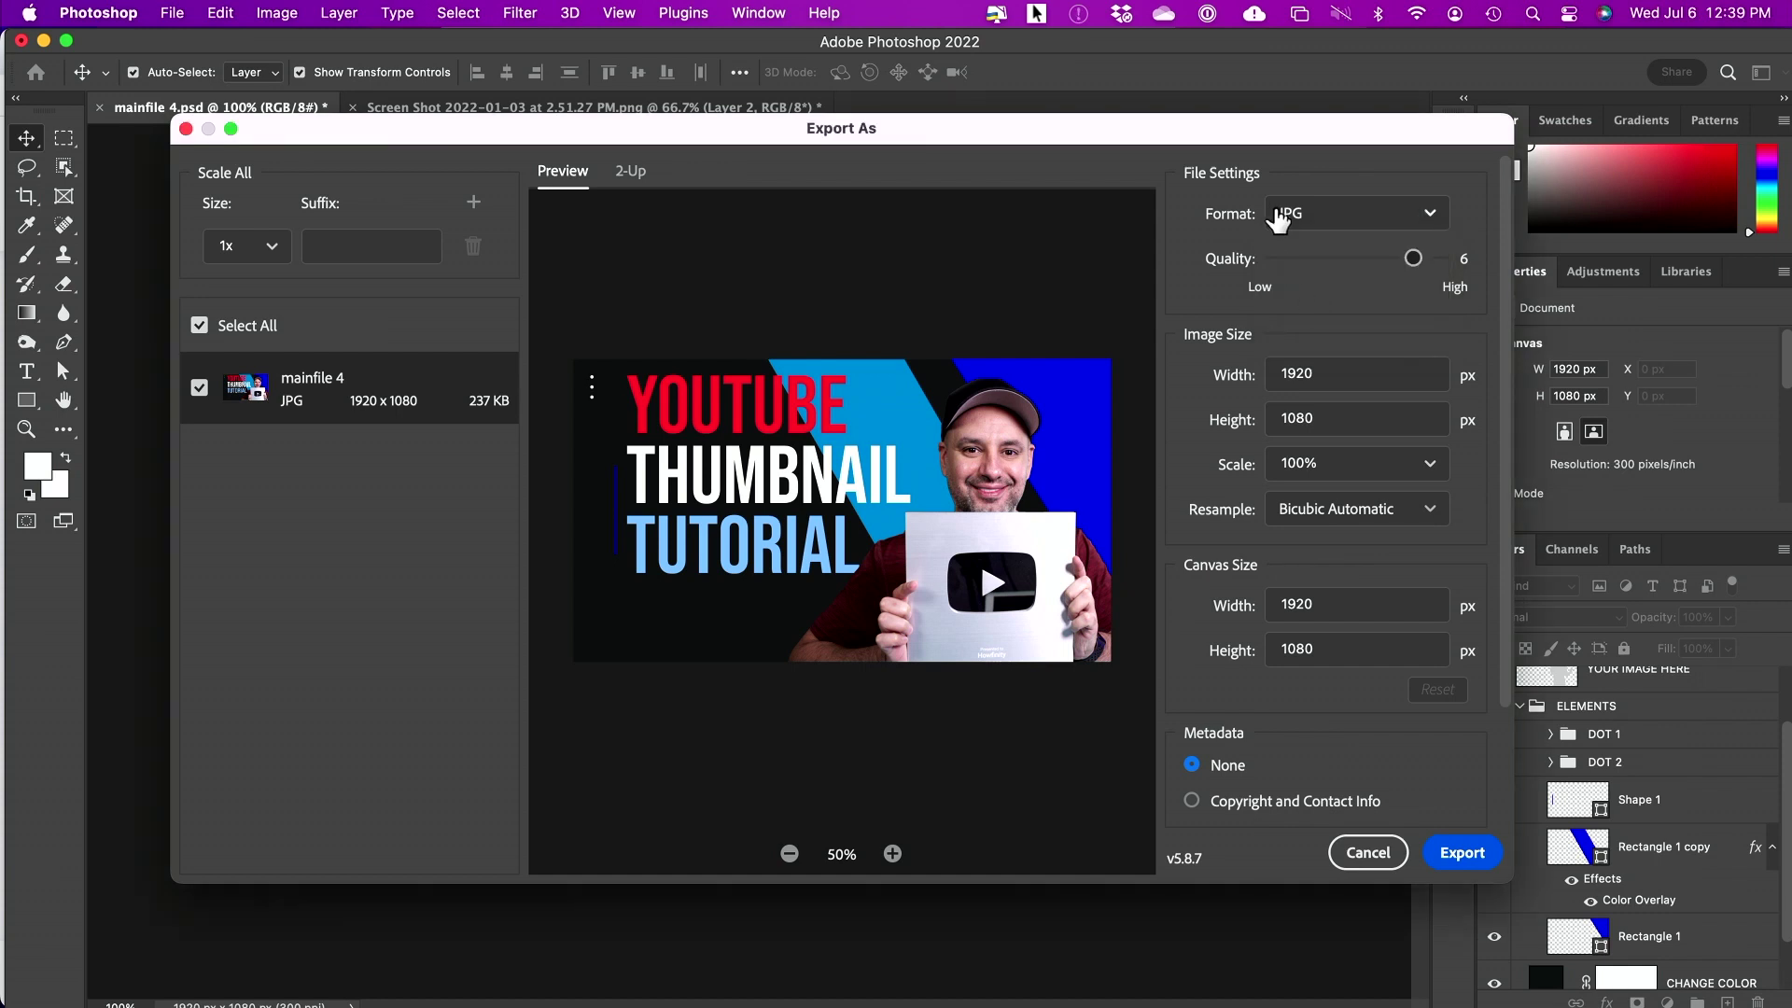
# Step: Save the 1920×1080 export to the Desktop as 'youtube thumbnail.jpg'
pyautogui.click(1449, 863)
pyautogui.click(156, 207)
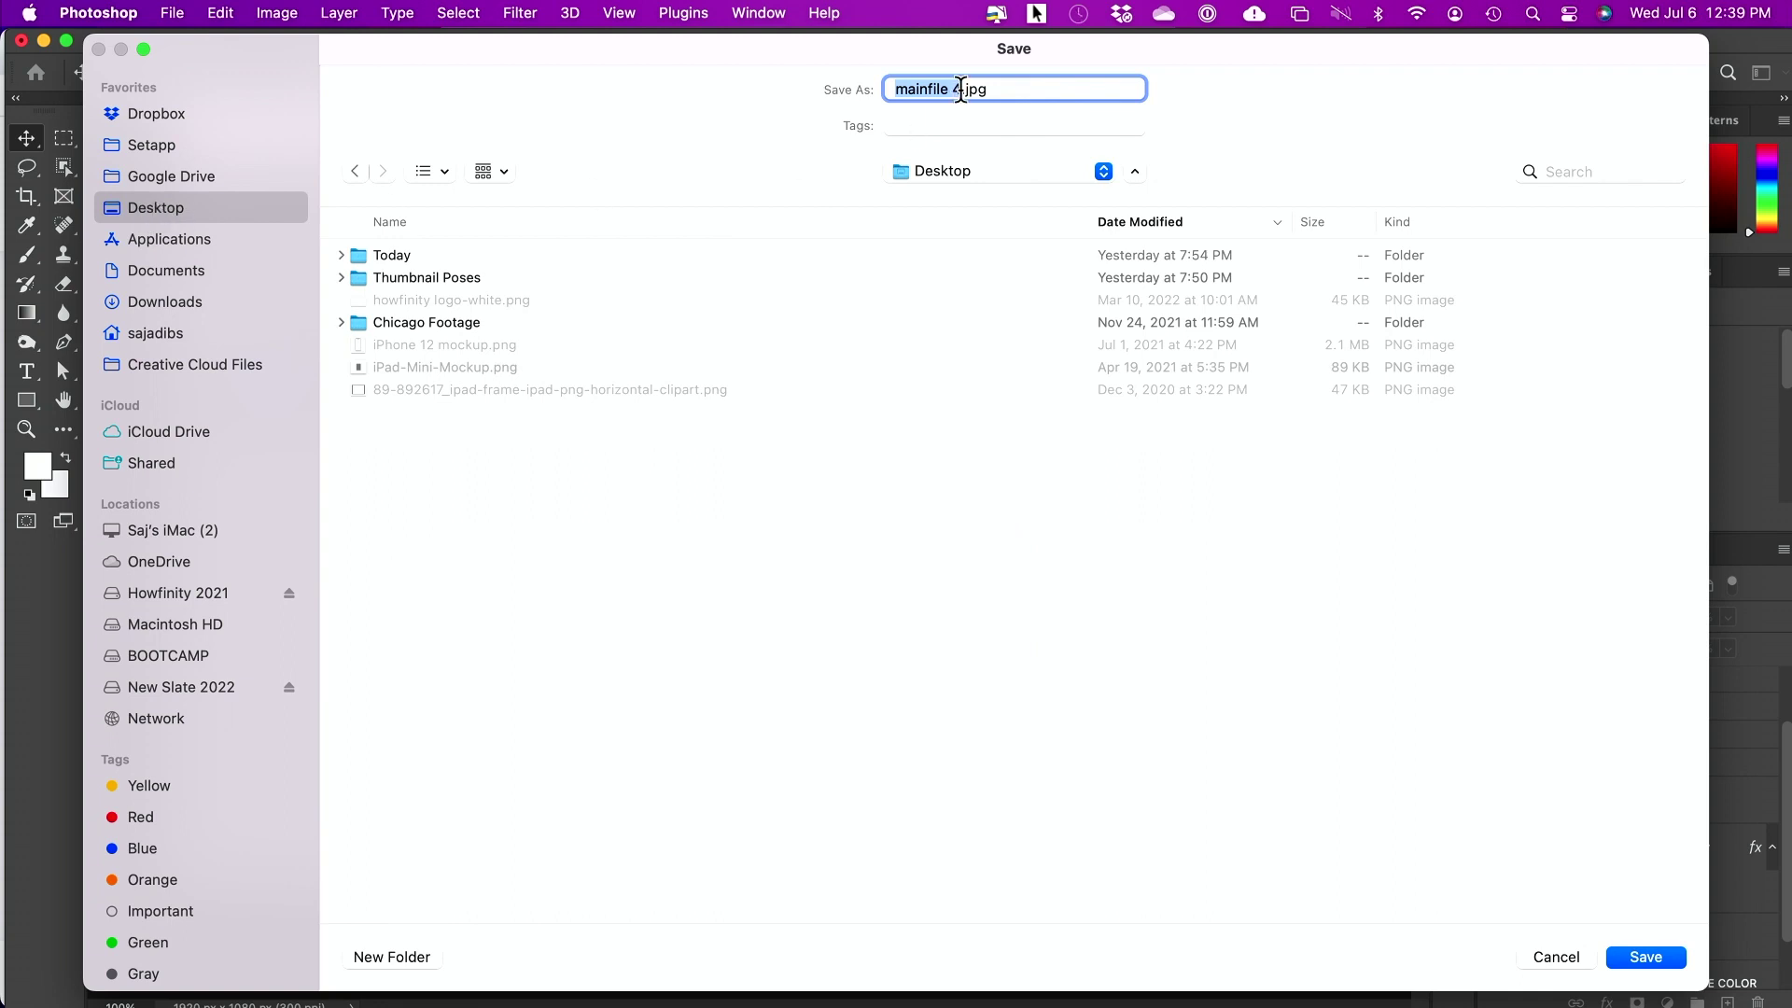
pyautogui.write('youtube thumbn')
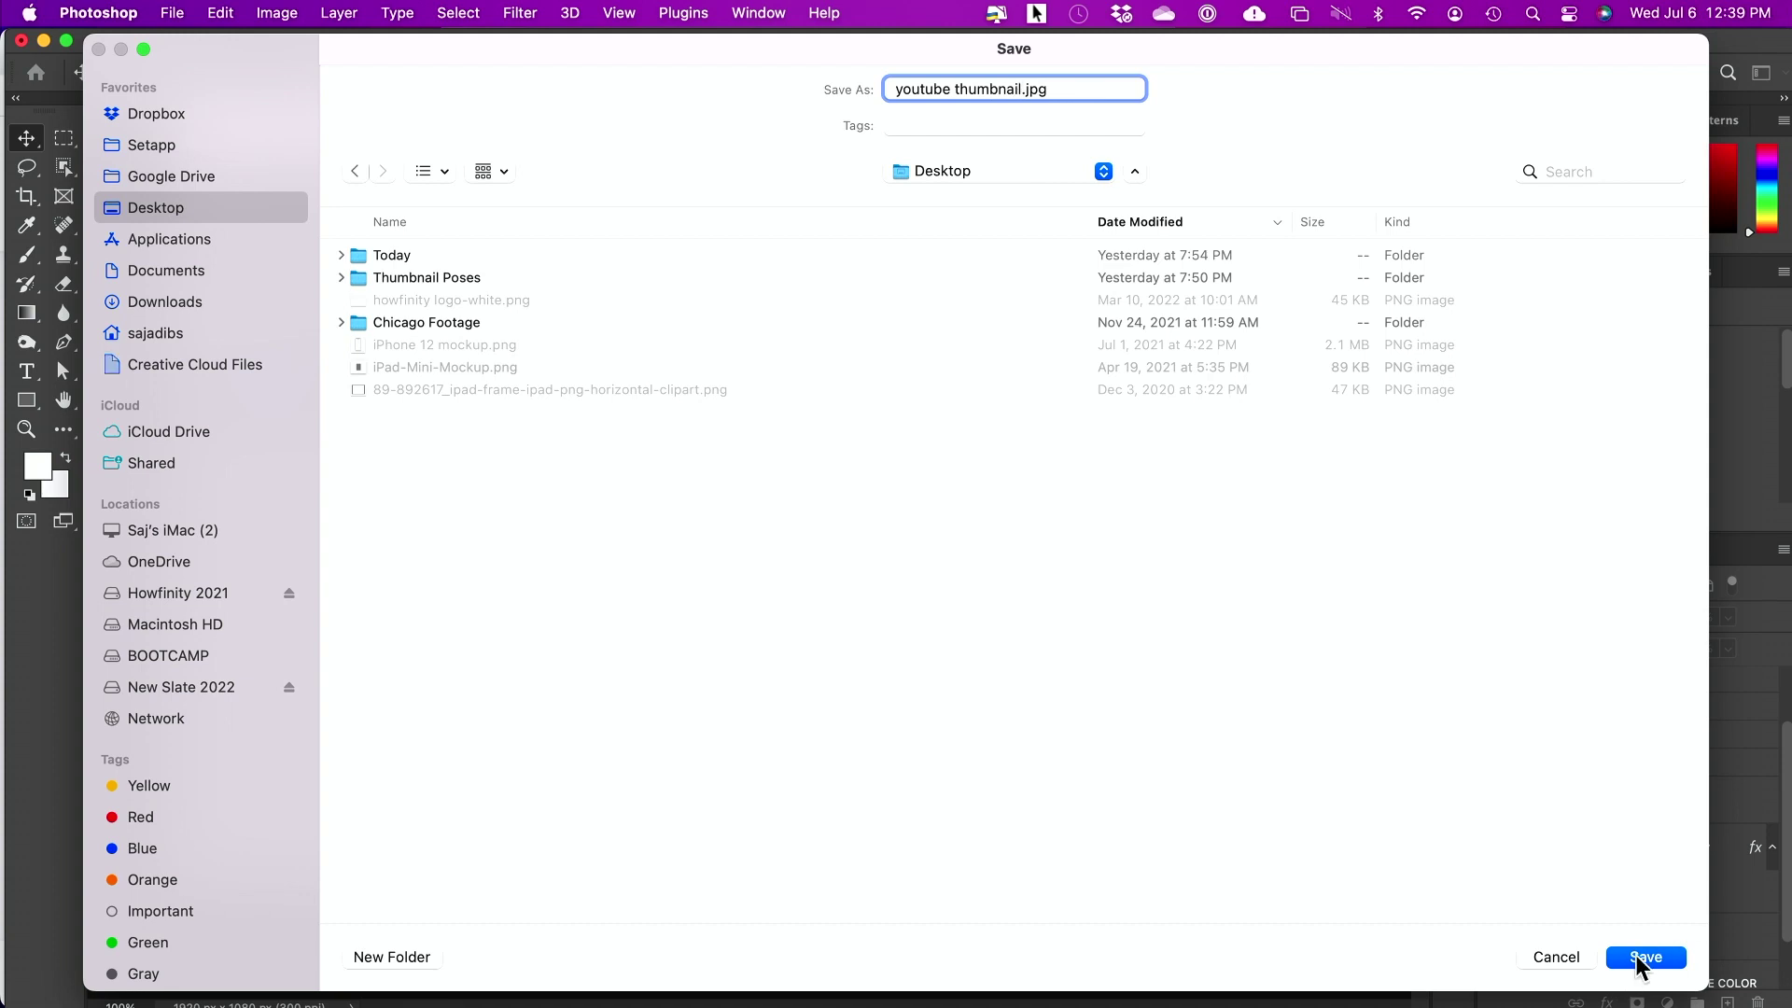
pyautogui.click(1645, 957)
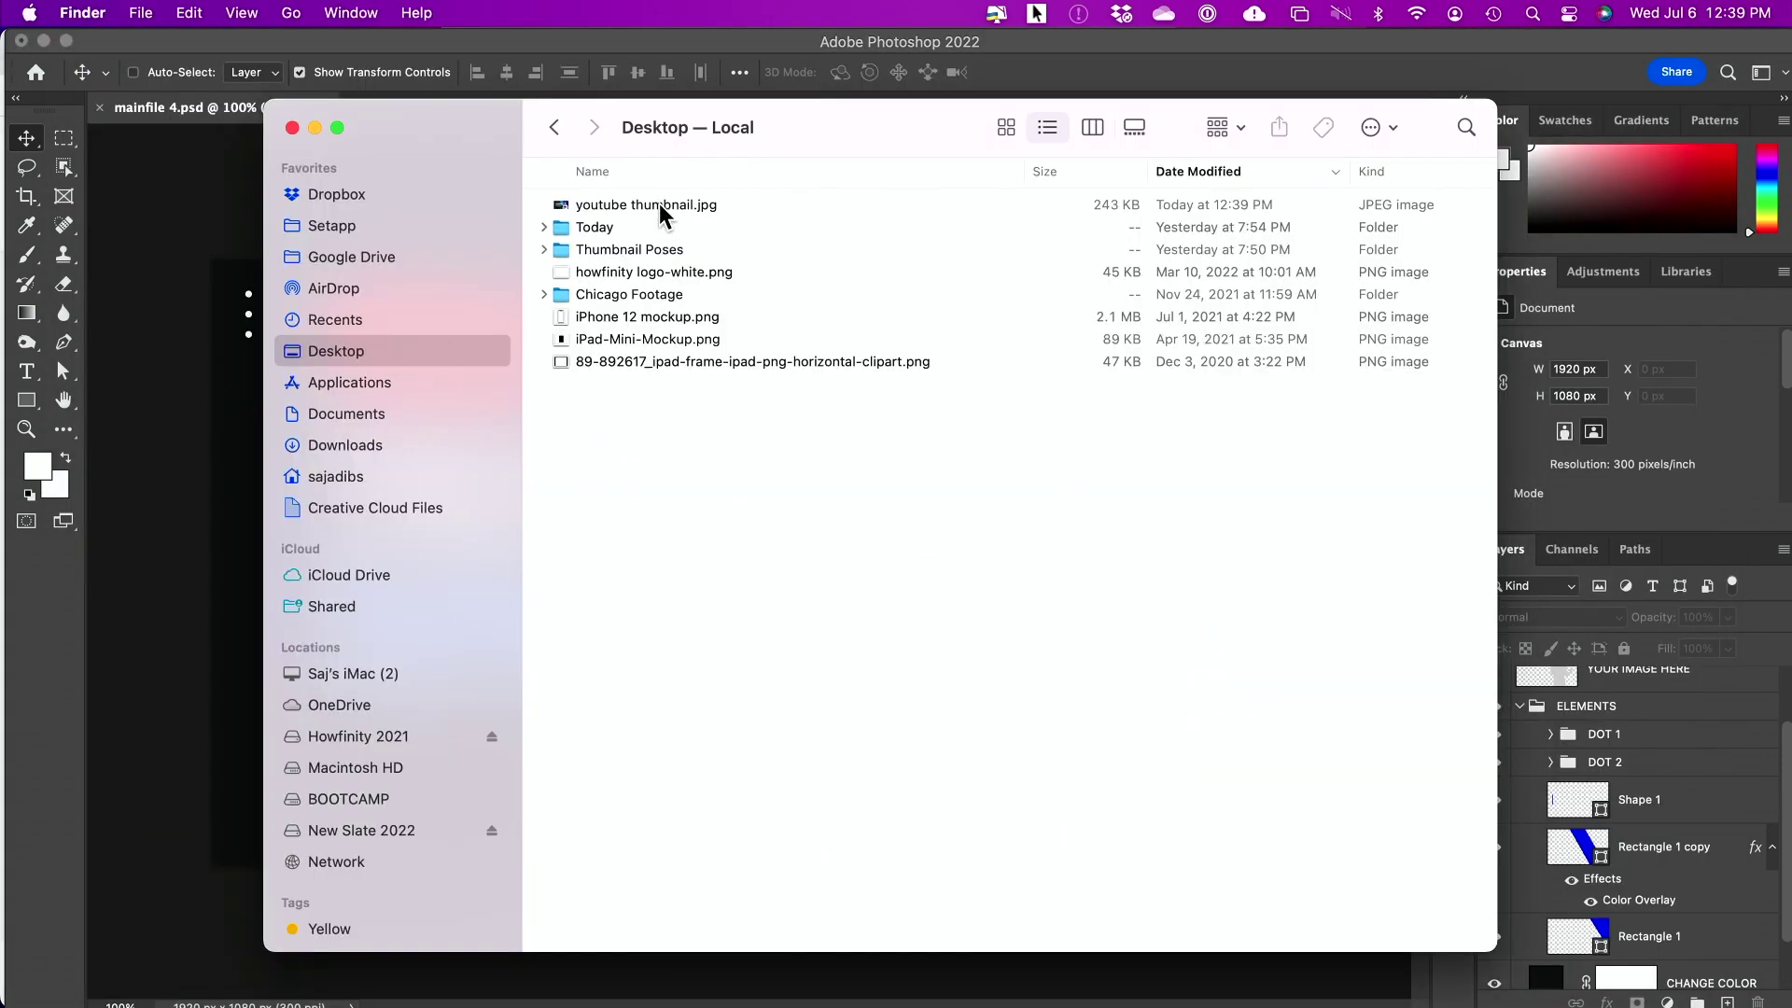
pyautogui.click(691, 205)
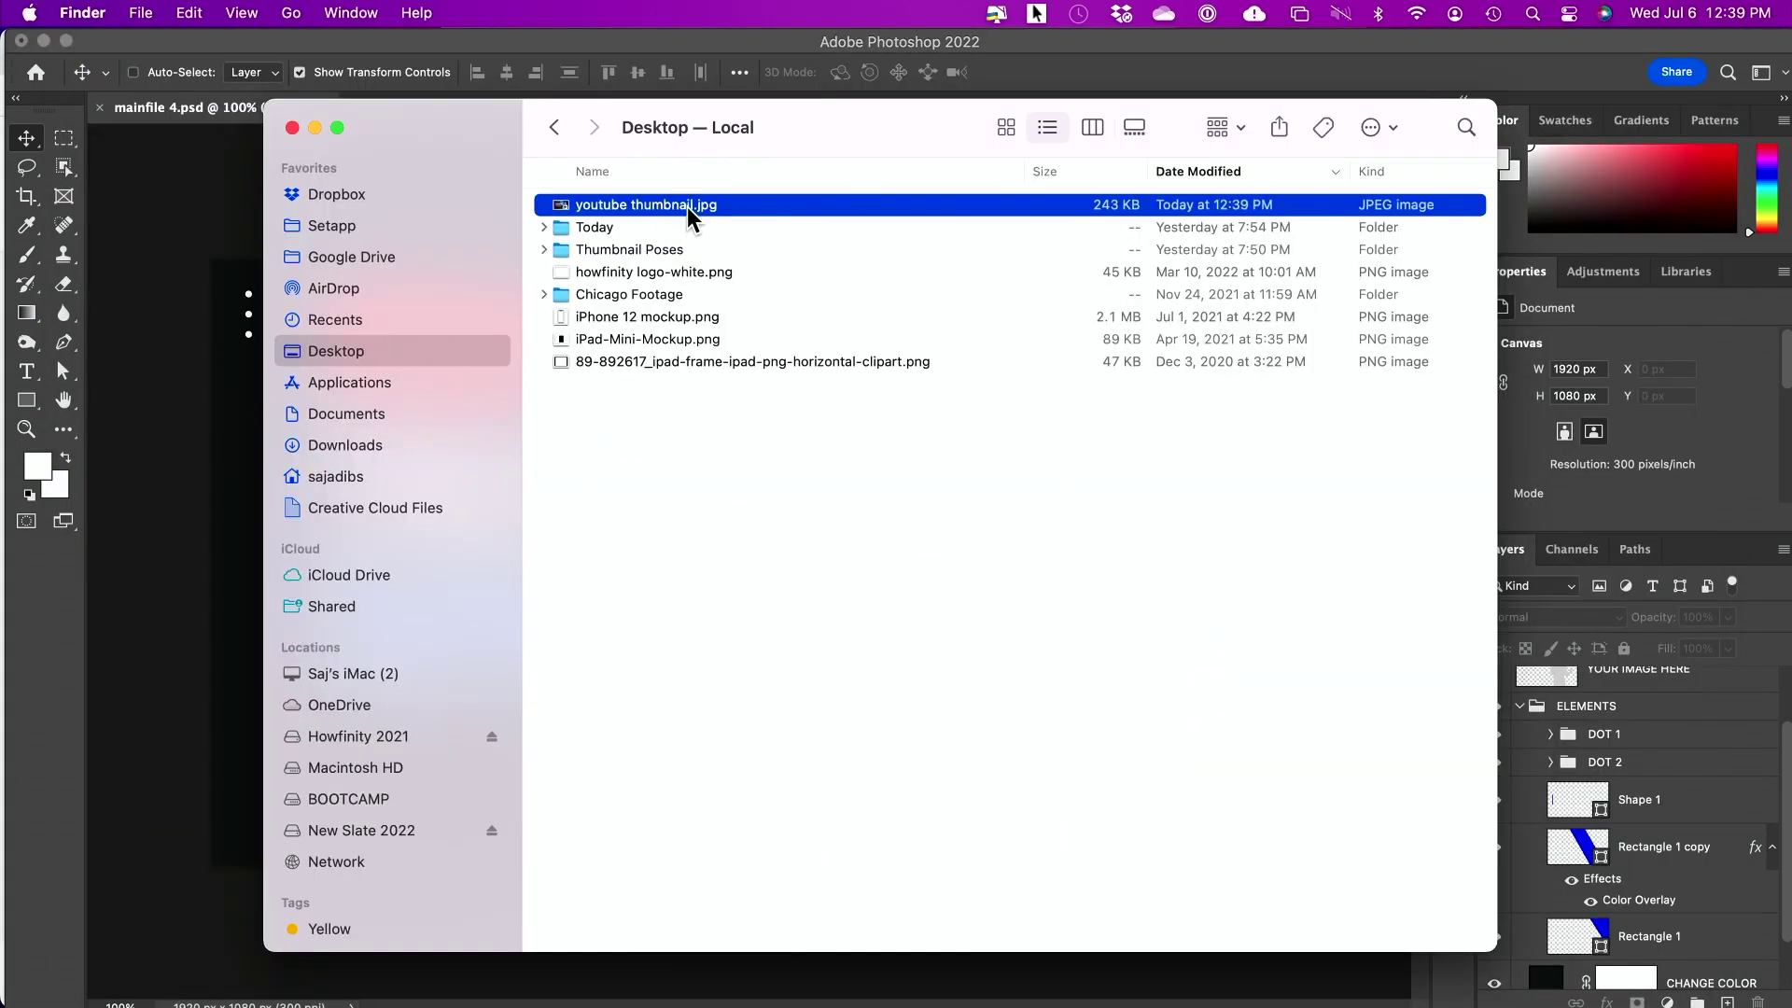
pyautogui.press('space')
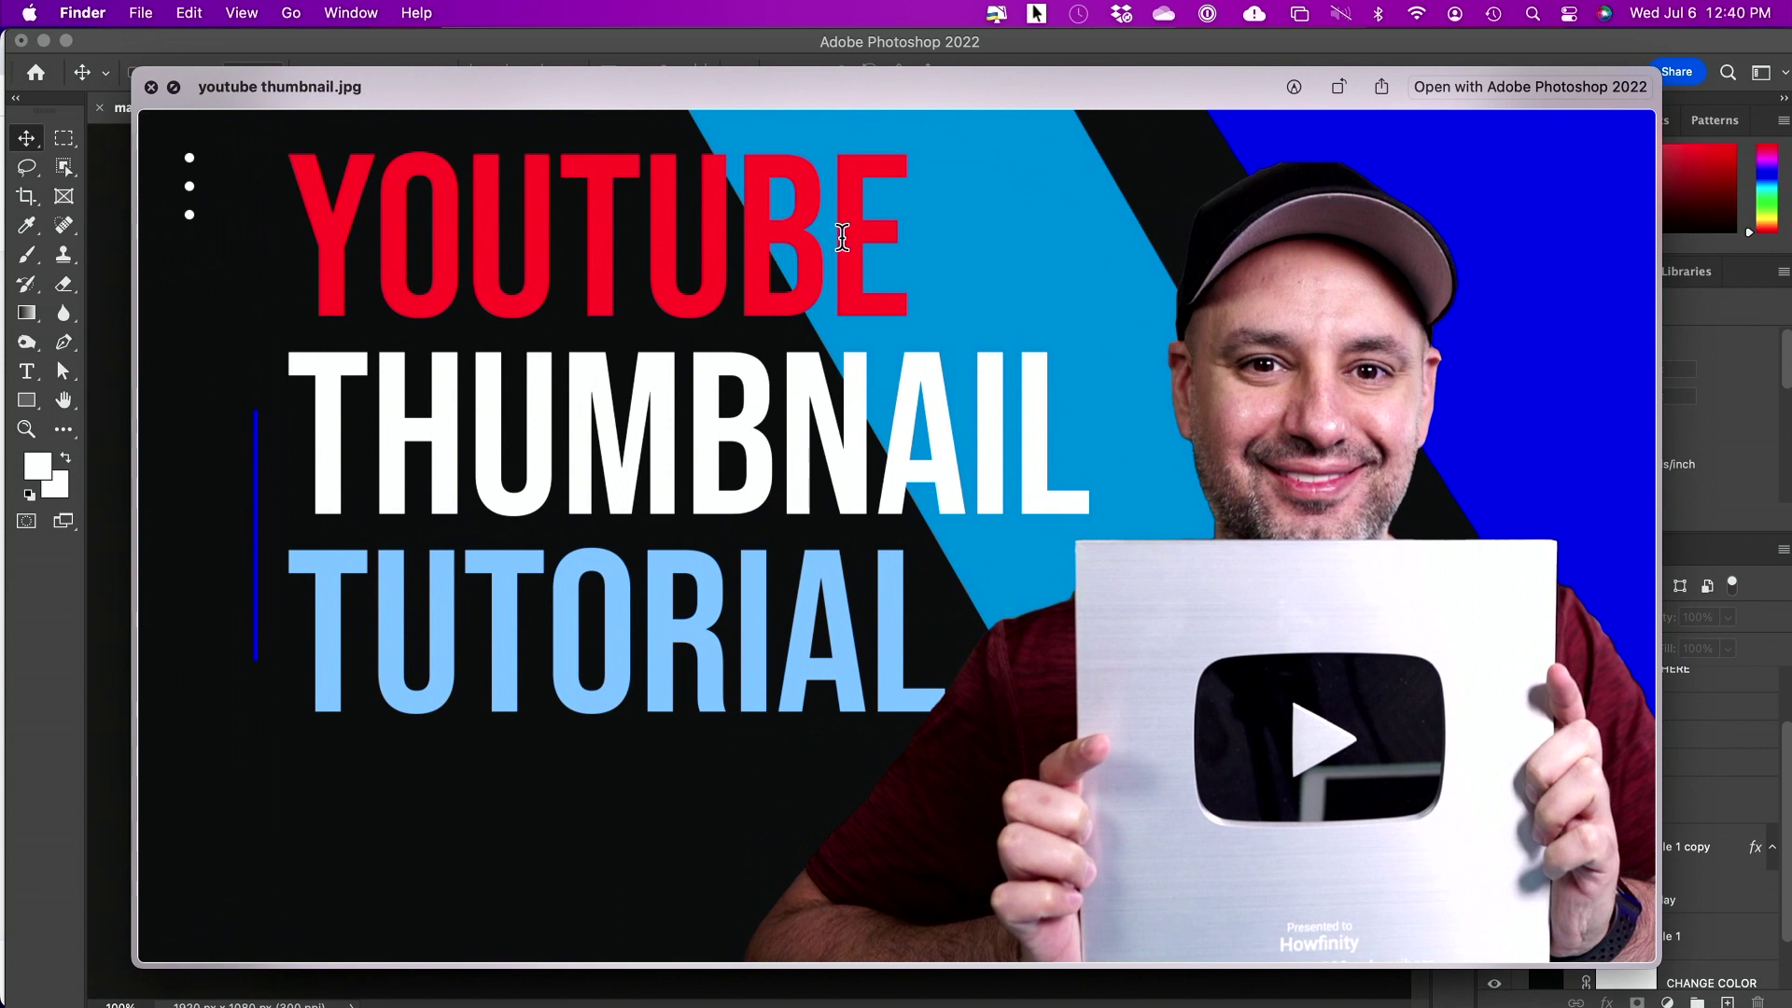
pyautogui.press('space')
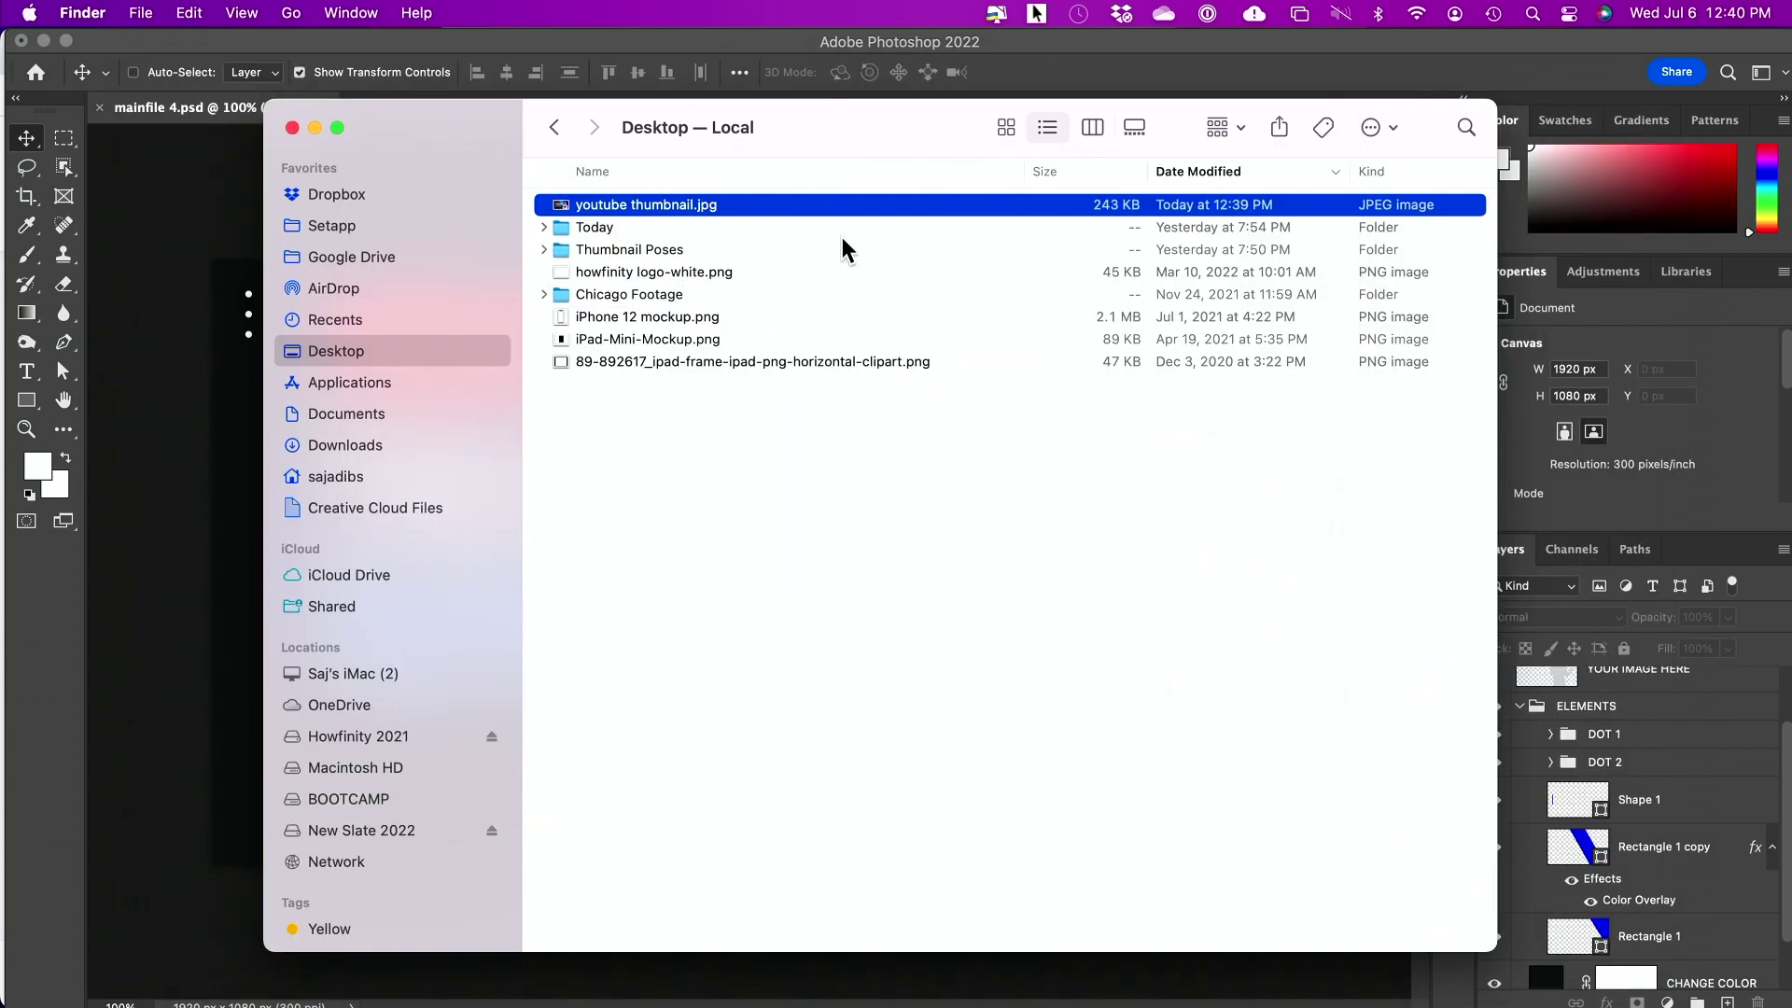